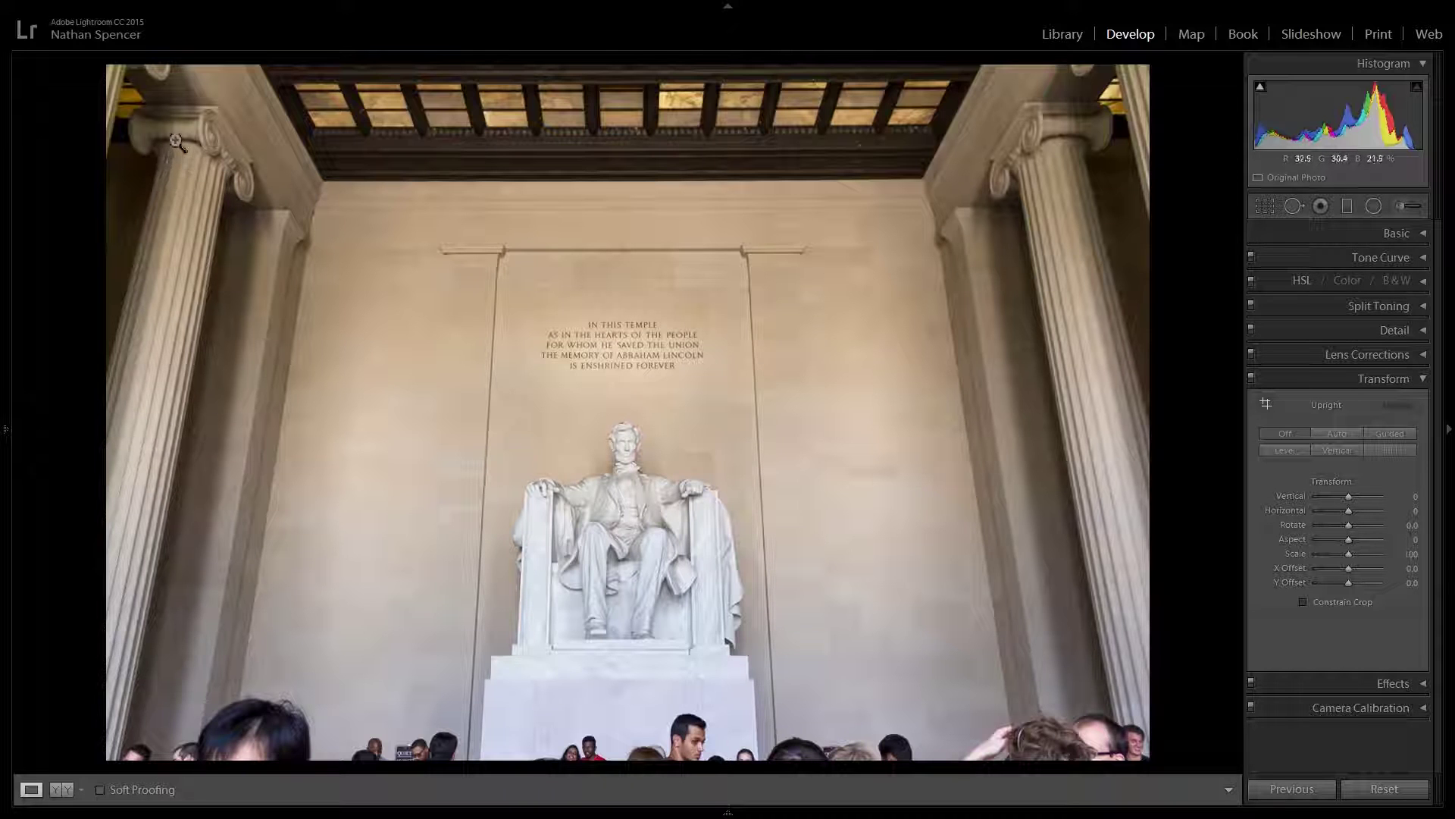
Step: Switch to full screen with the menu bar and draw a Guided Upright guide along the wall's left vertical edge
key("shift+f")
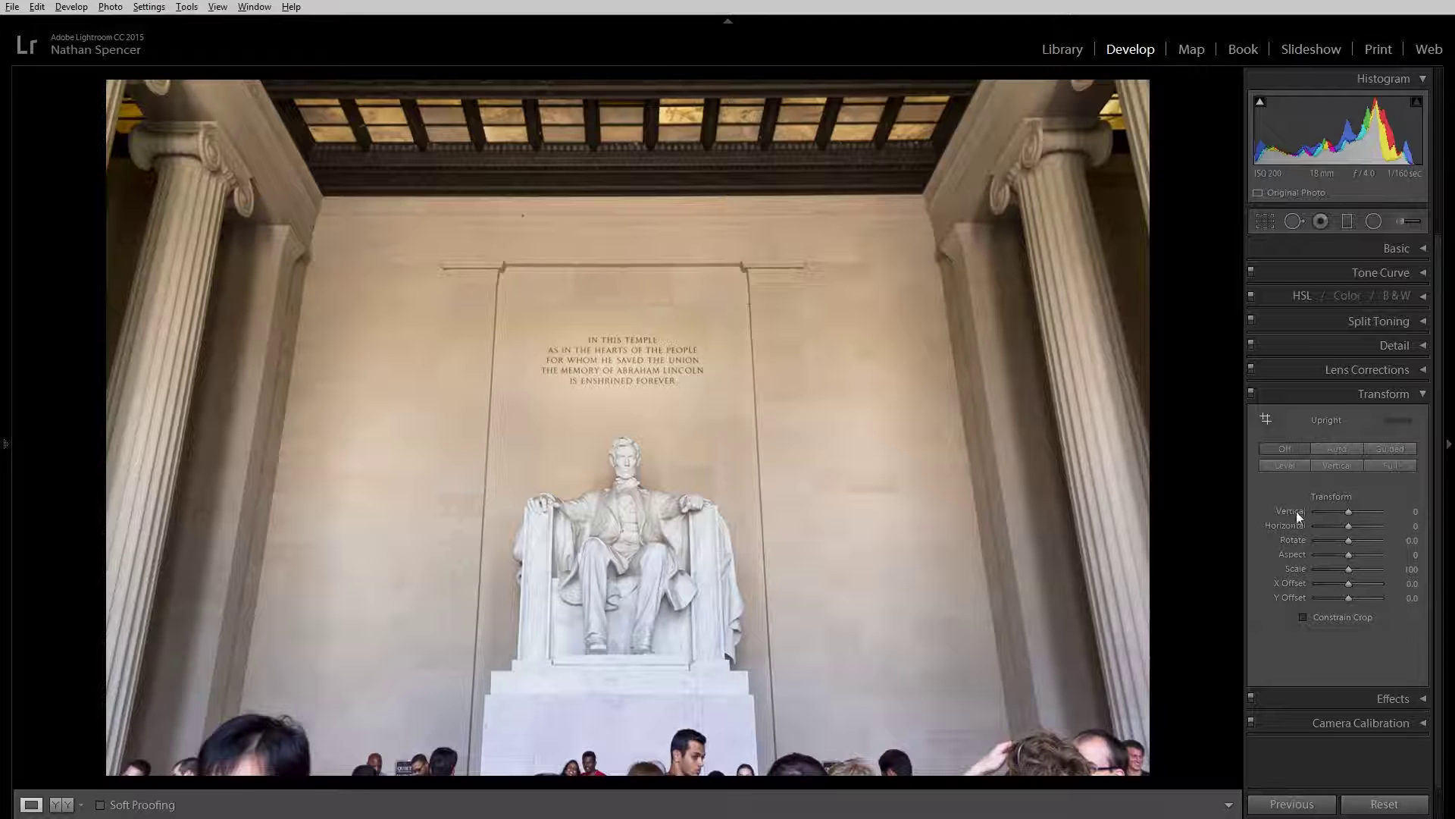
left_click(1265, 420)
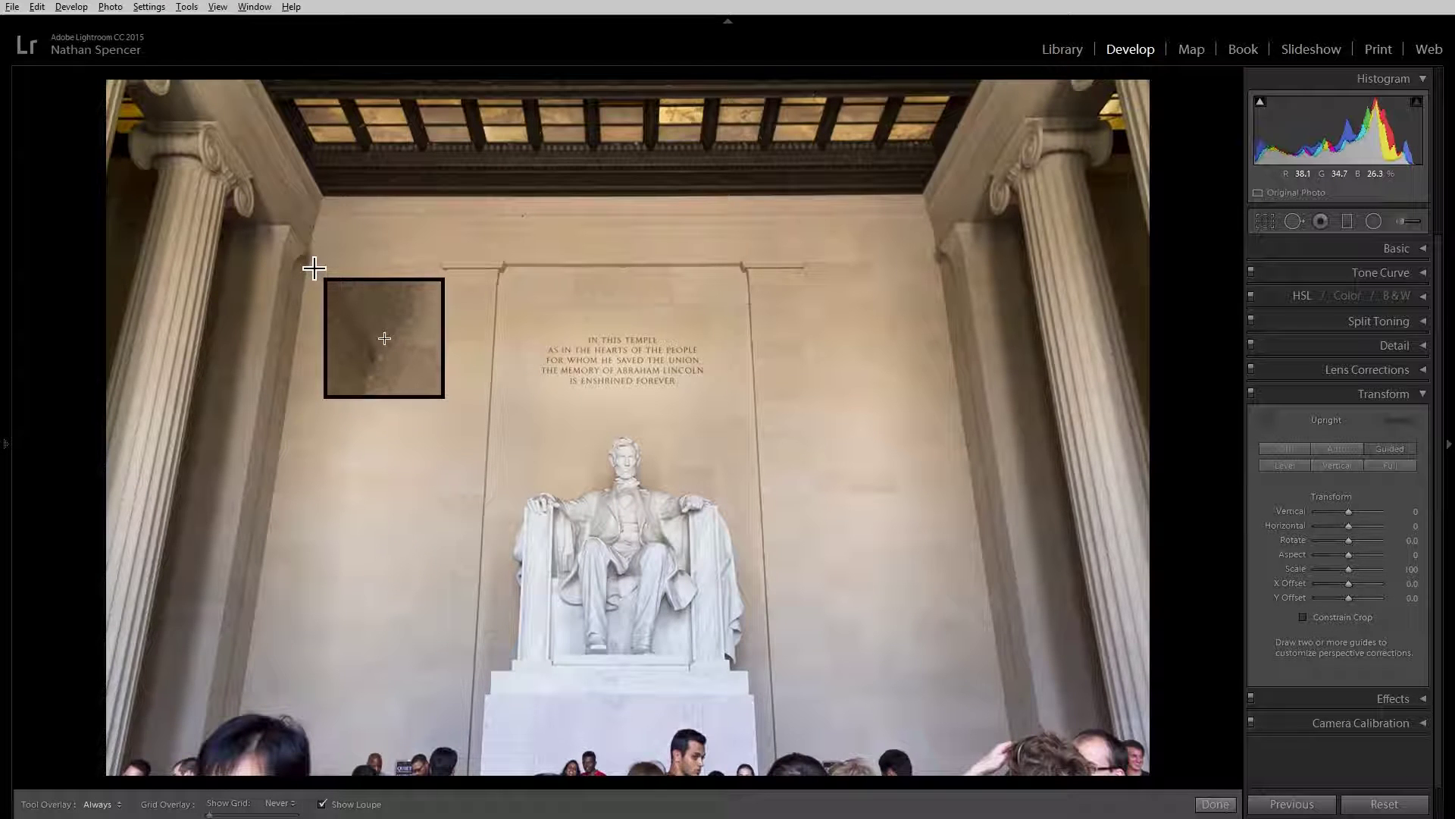
left_click_drag(308, 263, 292, 374)
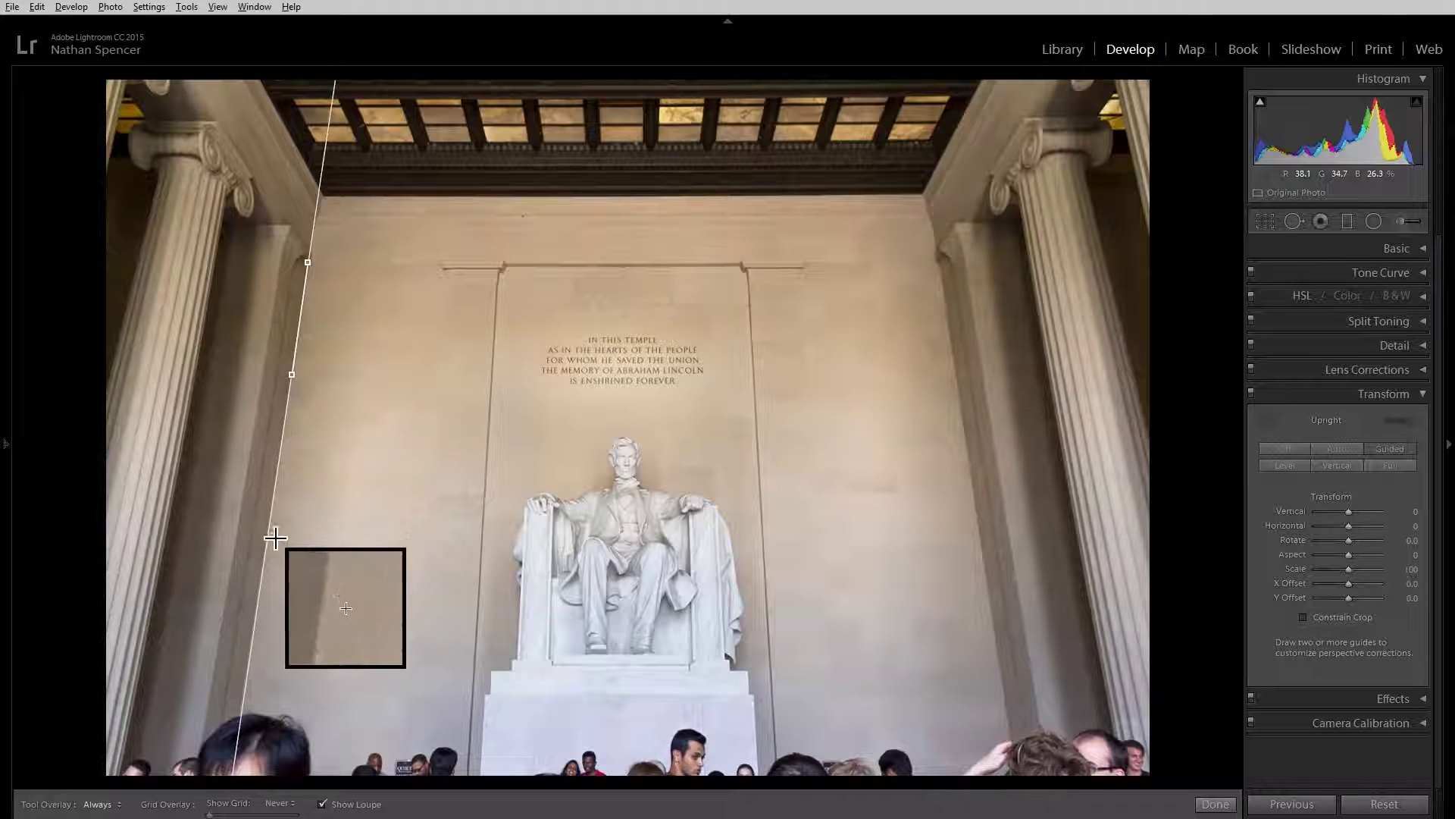
left_click_drag(252, 689, 245, 709)
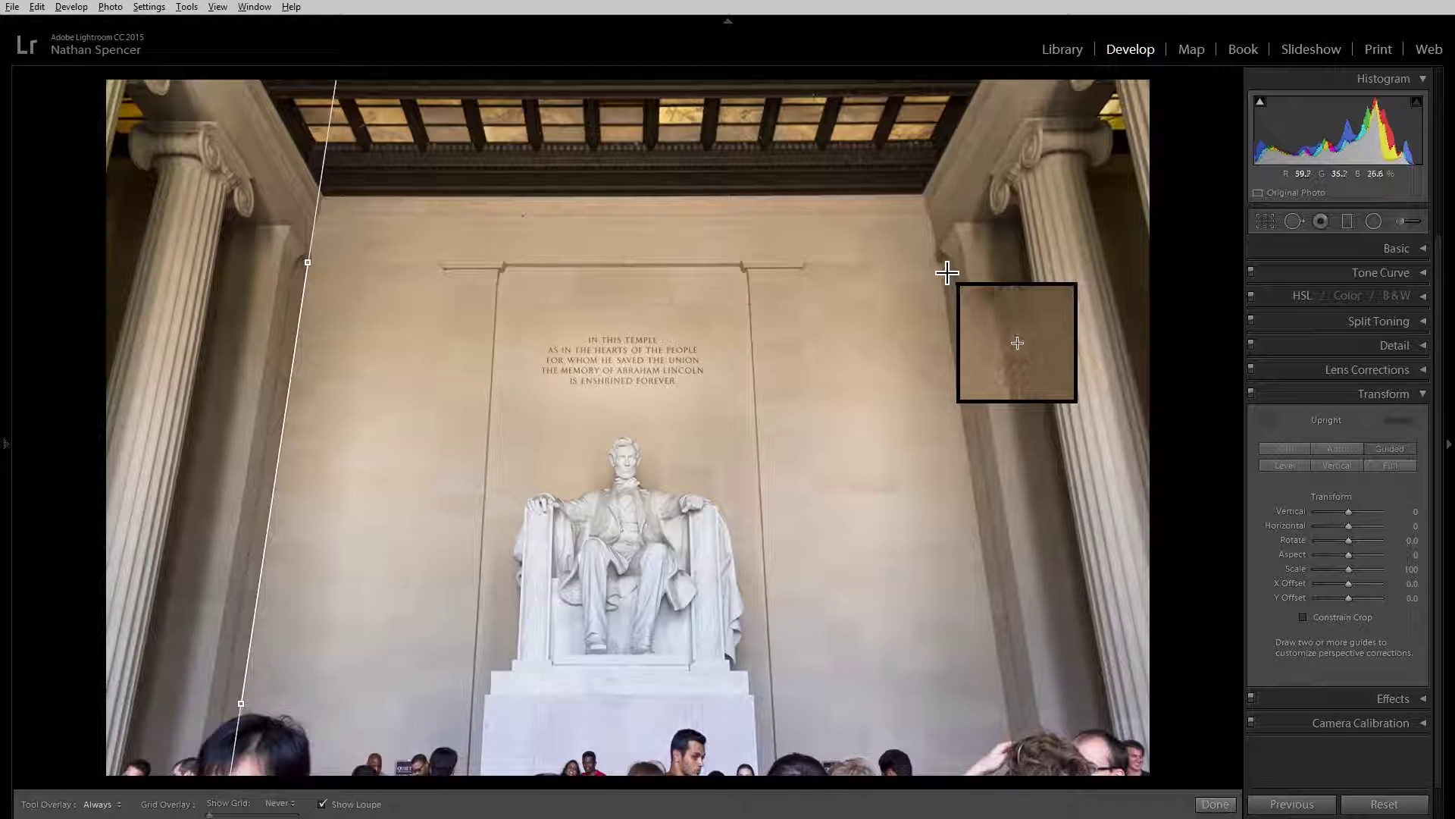
Step: Draw a second Guided Upright guide along the wall's right vertical edge and finish the guided correction
left_click_drag(946, 272, 988, 538)
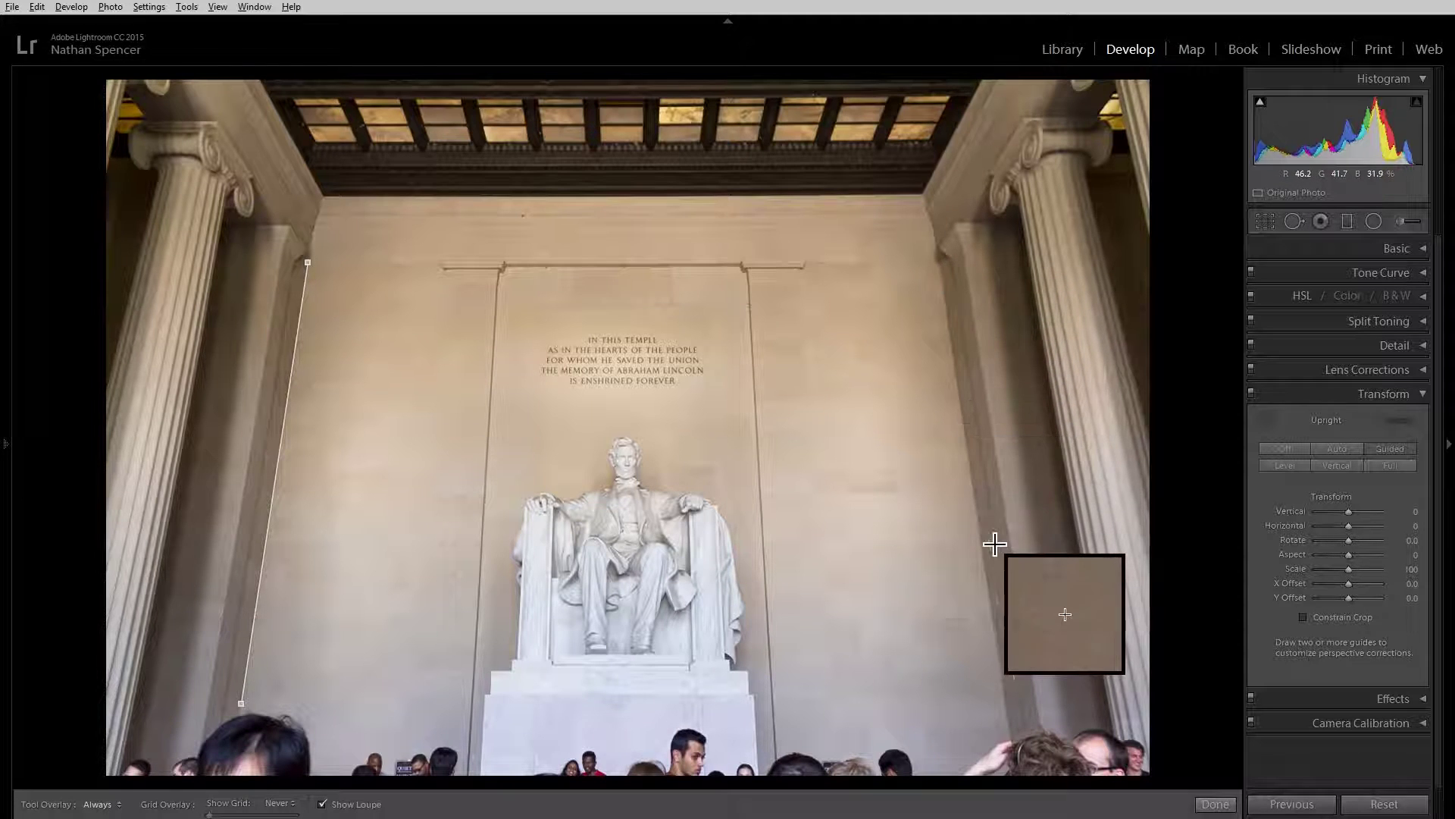
mouse_move(1010, 671)
left_mouse_down()
mouse_move(1009, 699)
mouse_move(1004, 671)
left_mouse_up()
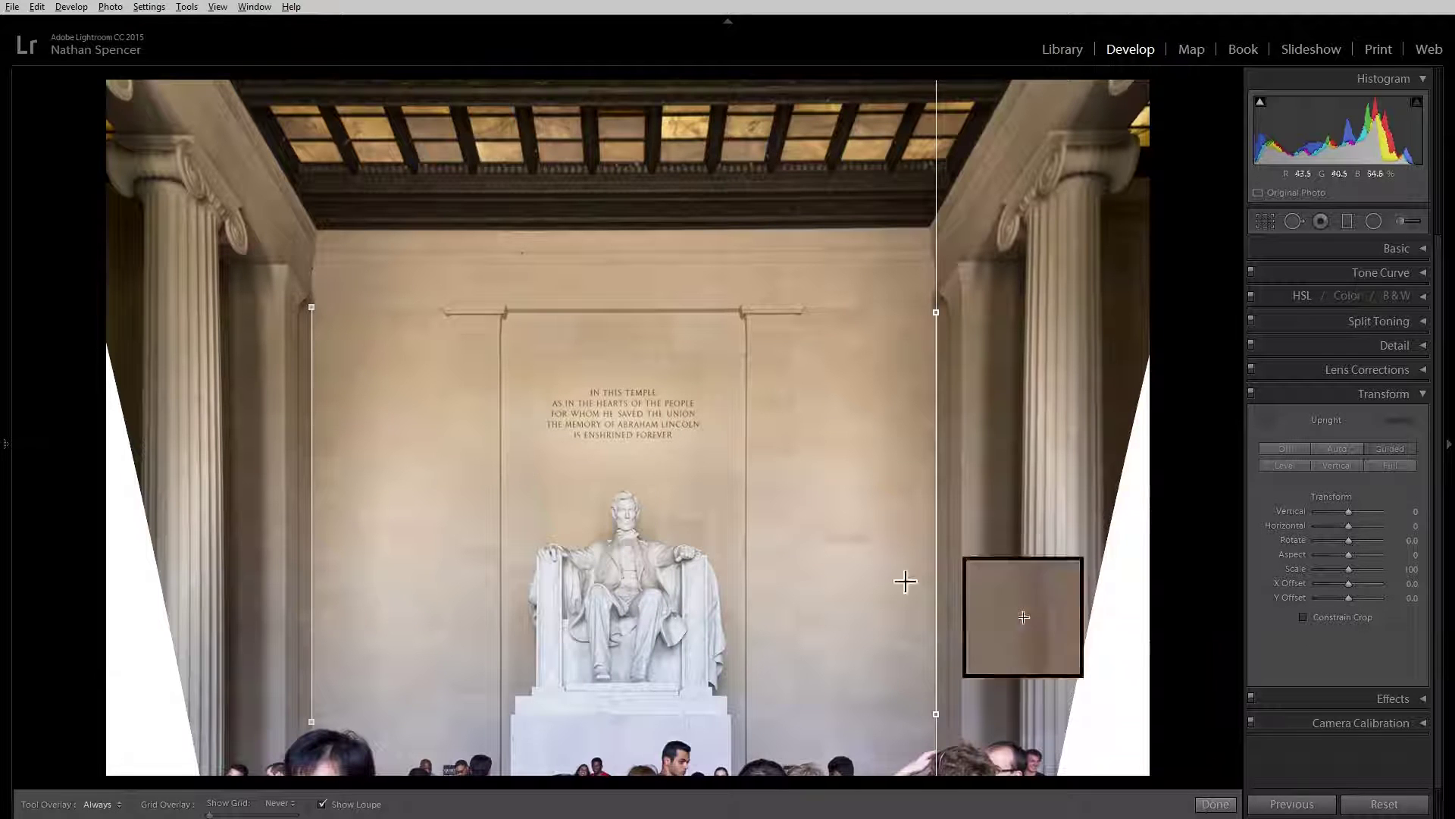
left_click(1215, 804)
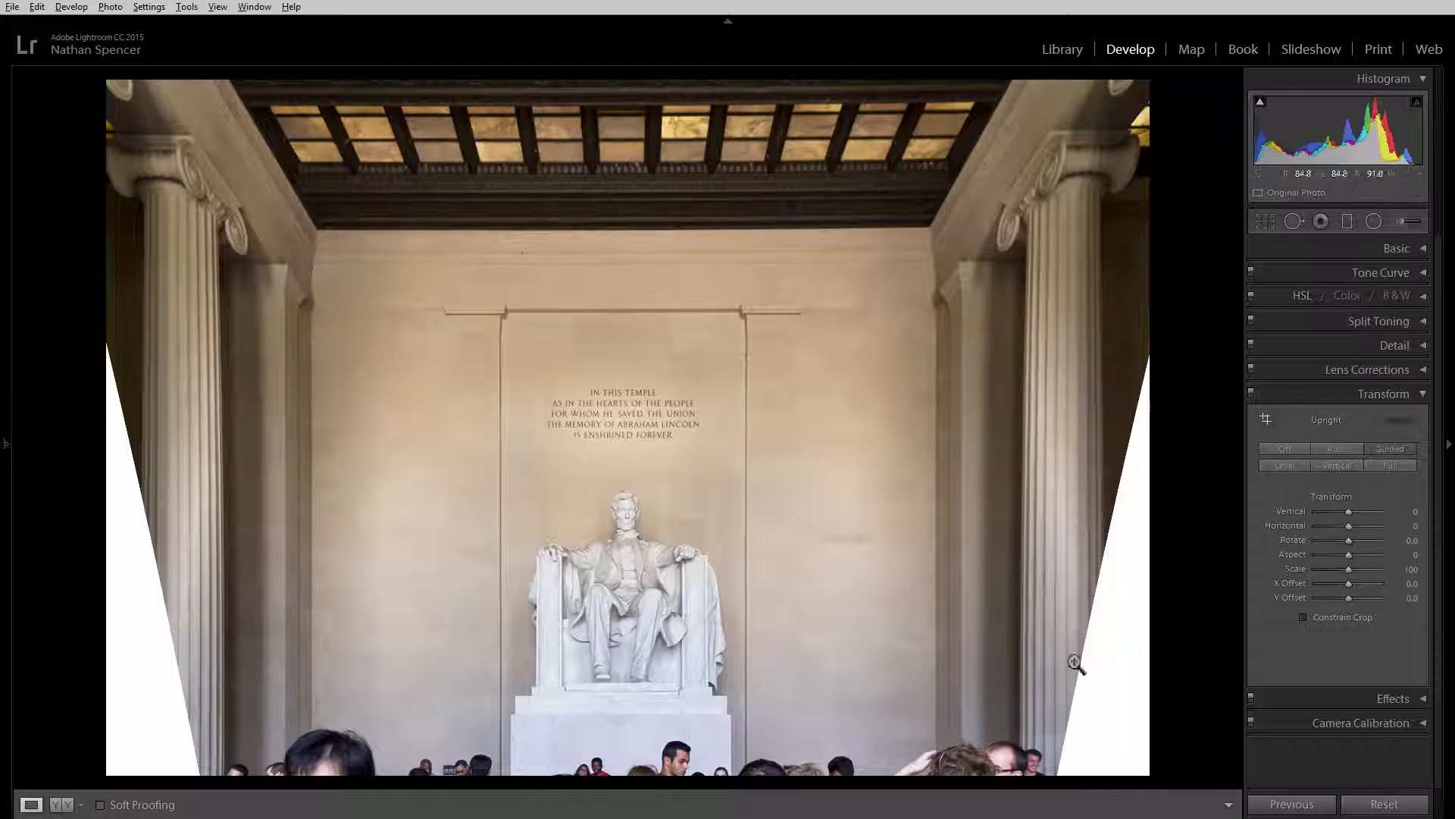
Step: Enable Constrain Crop to remove the white corners and check the crop area in the crop overlay
left_click(1303, 618)
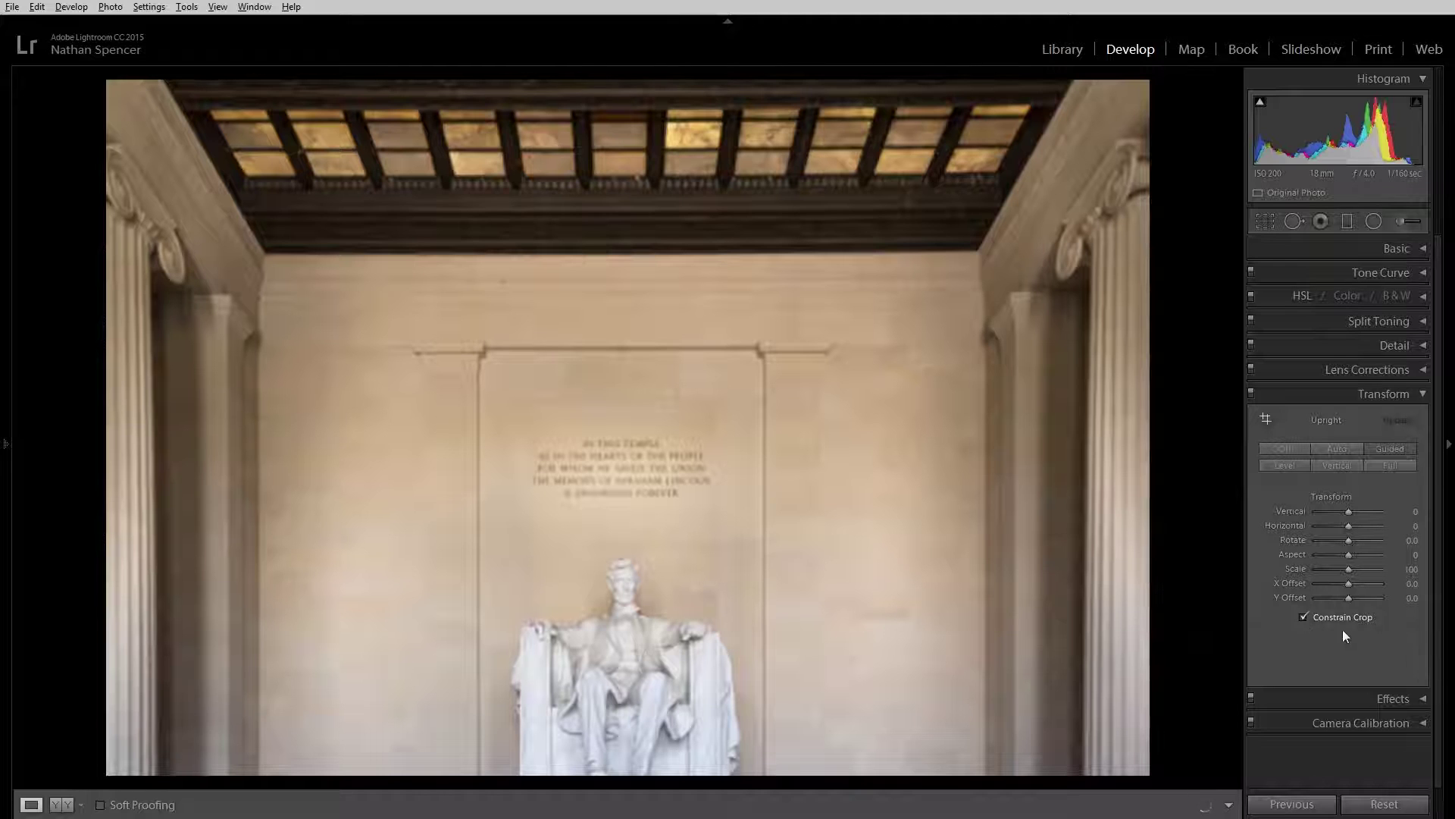
left_click(1272, 221)
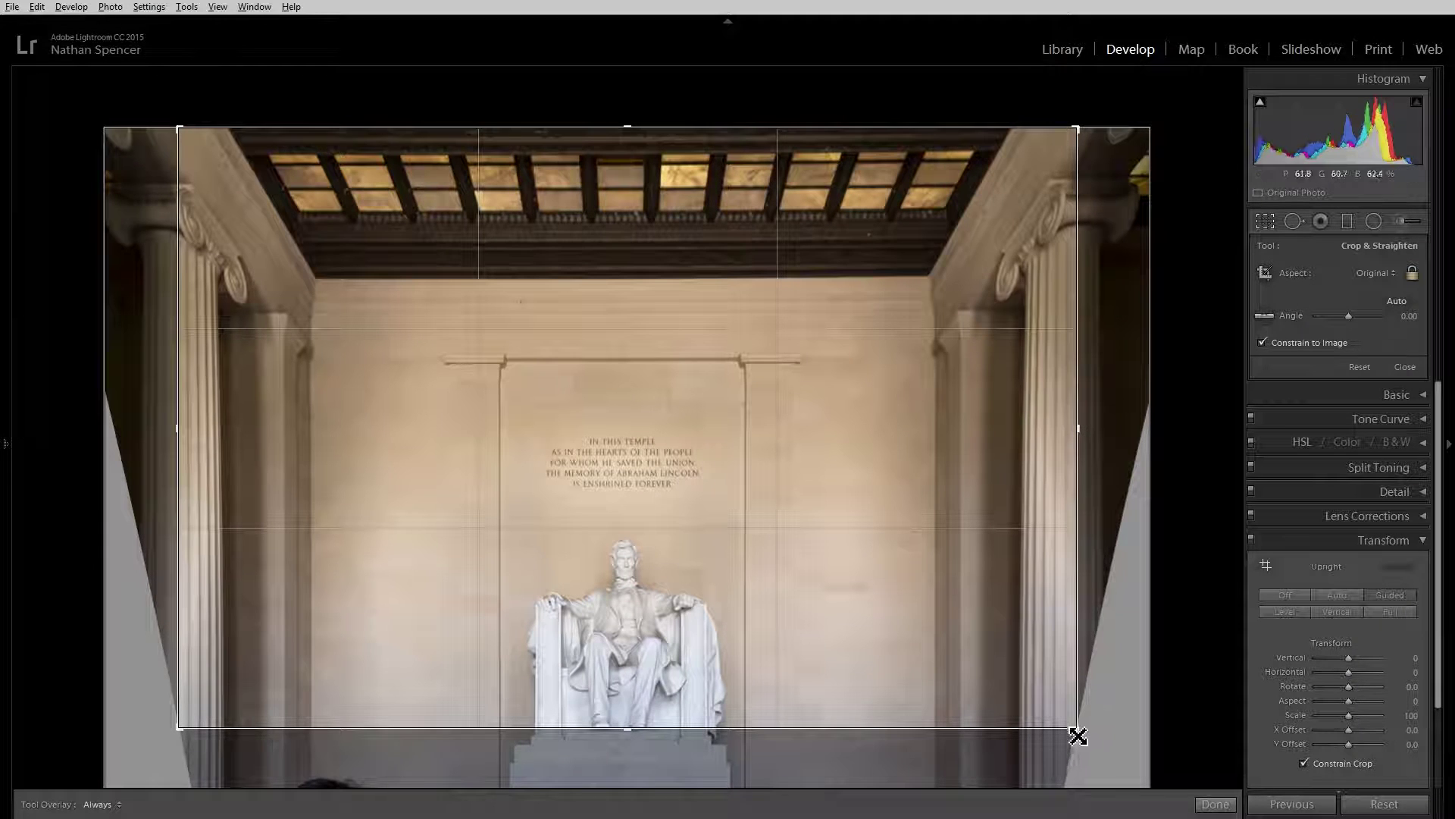
left_click(1215, 803)
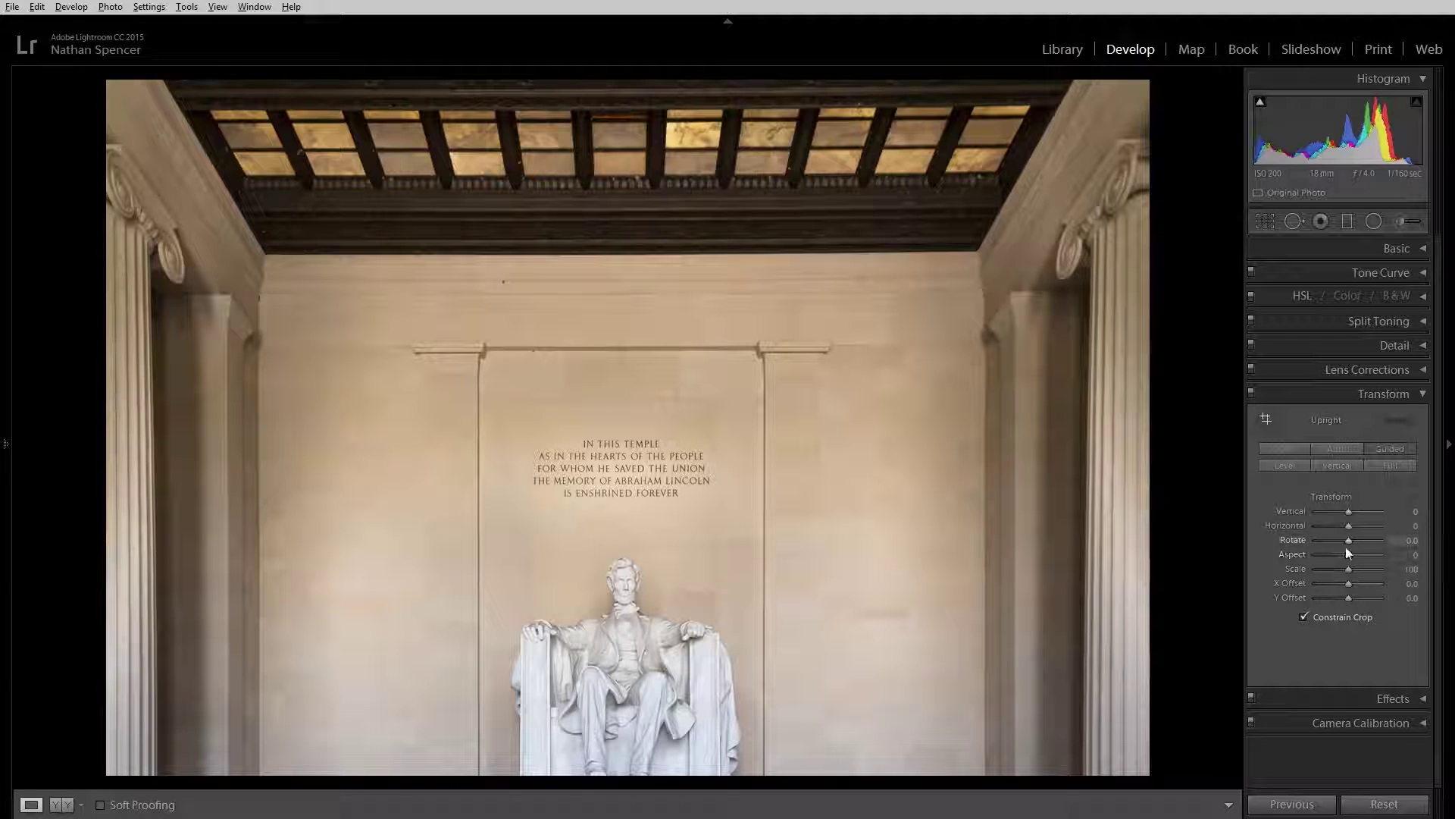
Step: Try a small Y Offset shift on the photo and restore it to 0.0
left_click_drag(1349, 597, 1354, 602)
double_click(1353, 603)
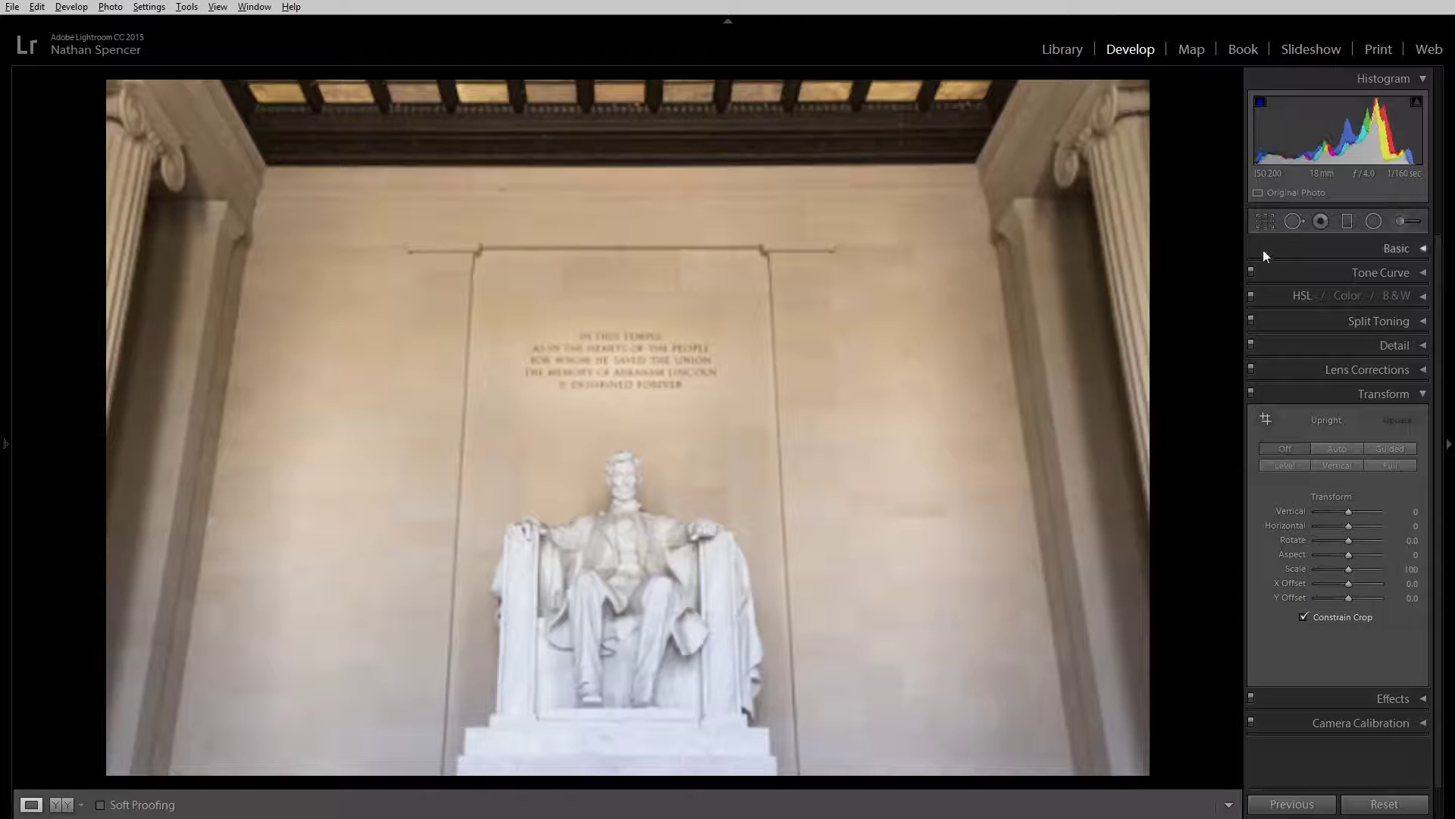
Step: Reset the crop to the full frame and apply the Auto Upright correction with Constrain Crop enabled
left_click(1264, 221)
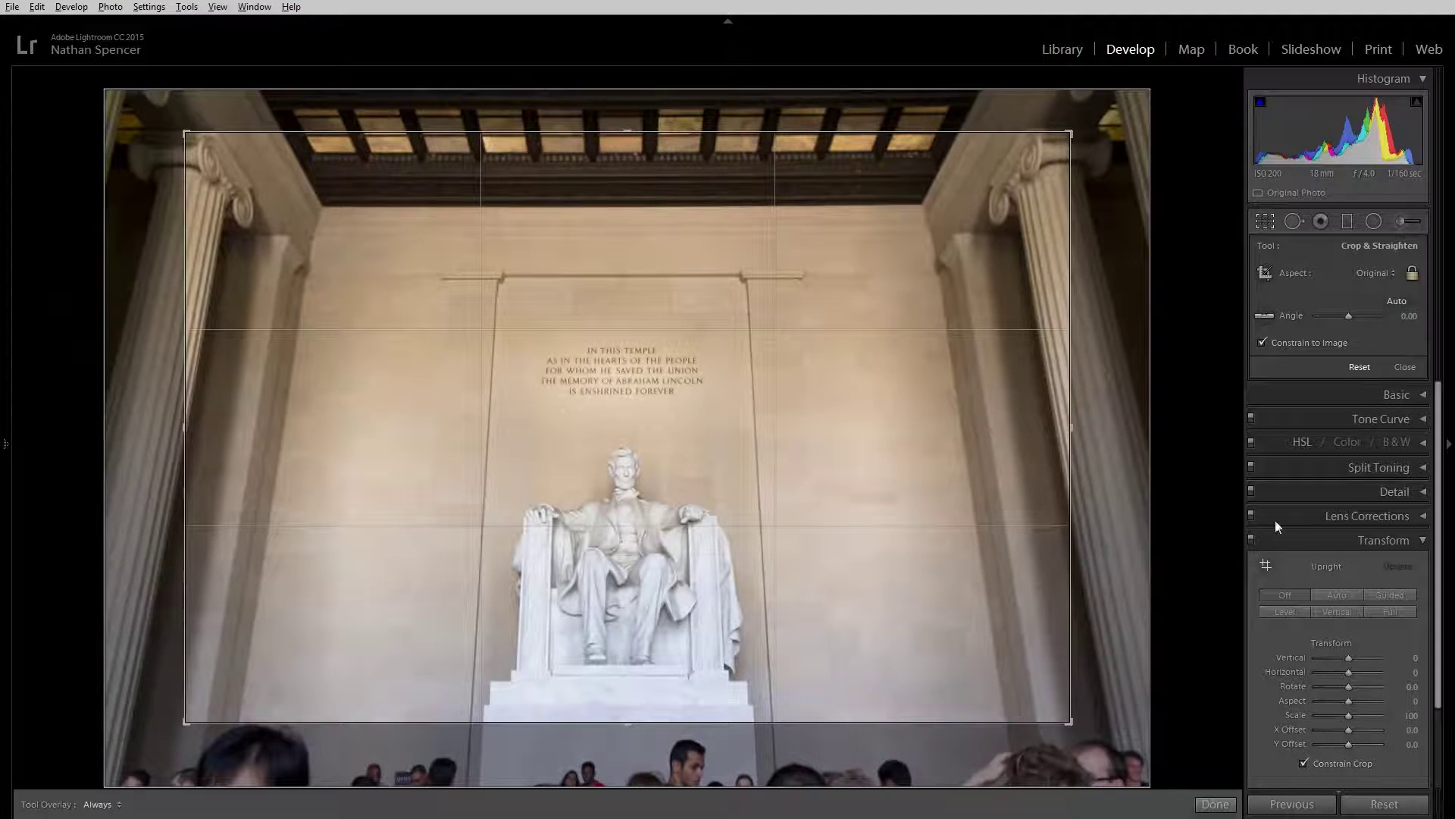
left_click(1215, 804)
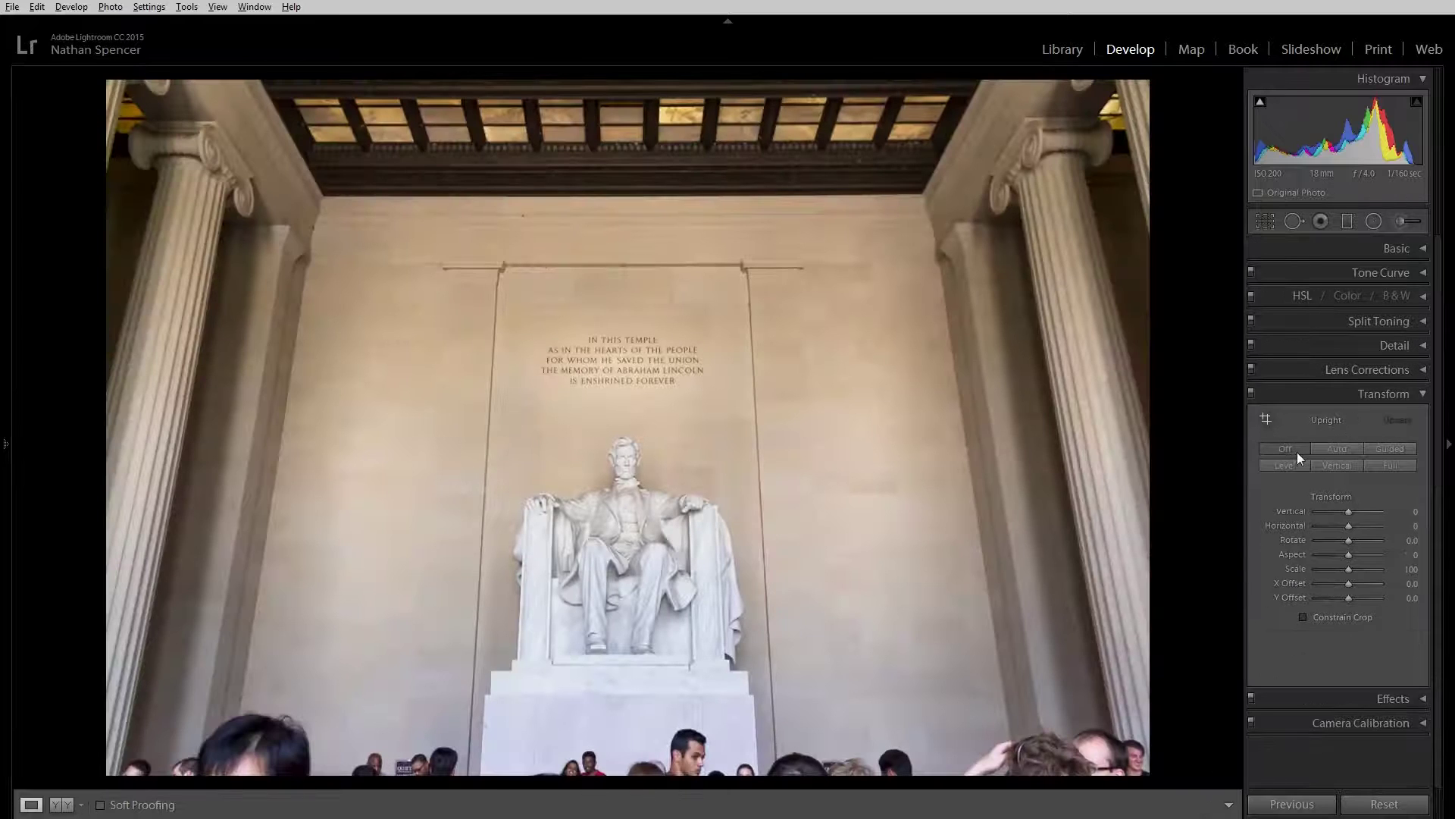
left_click(1329, 449)
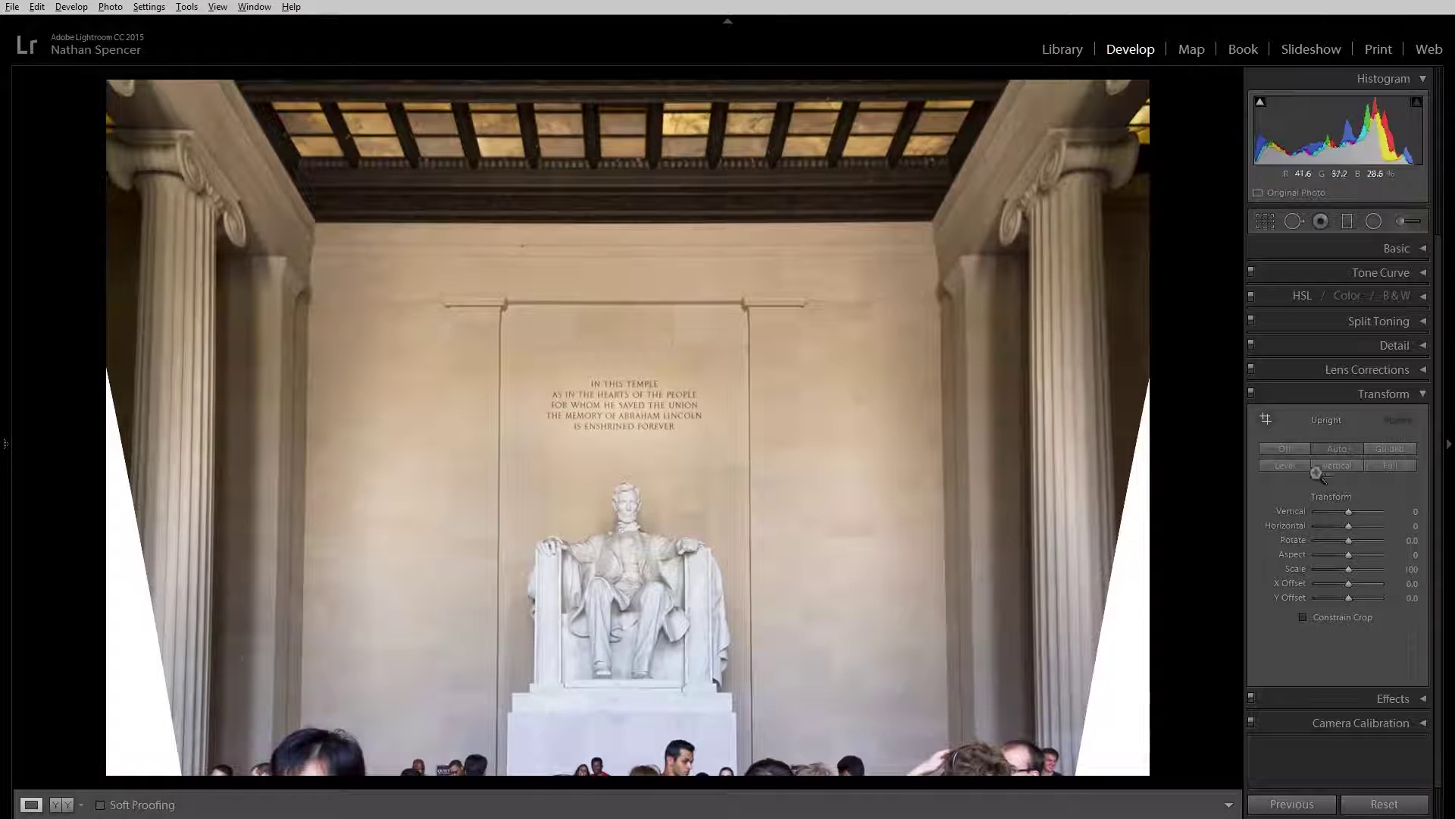
left_click(1345, 617)
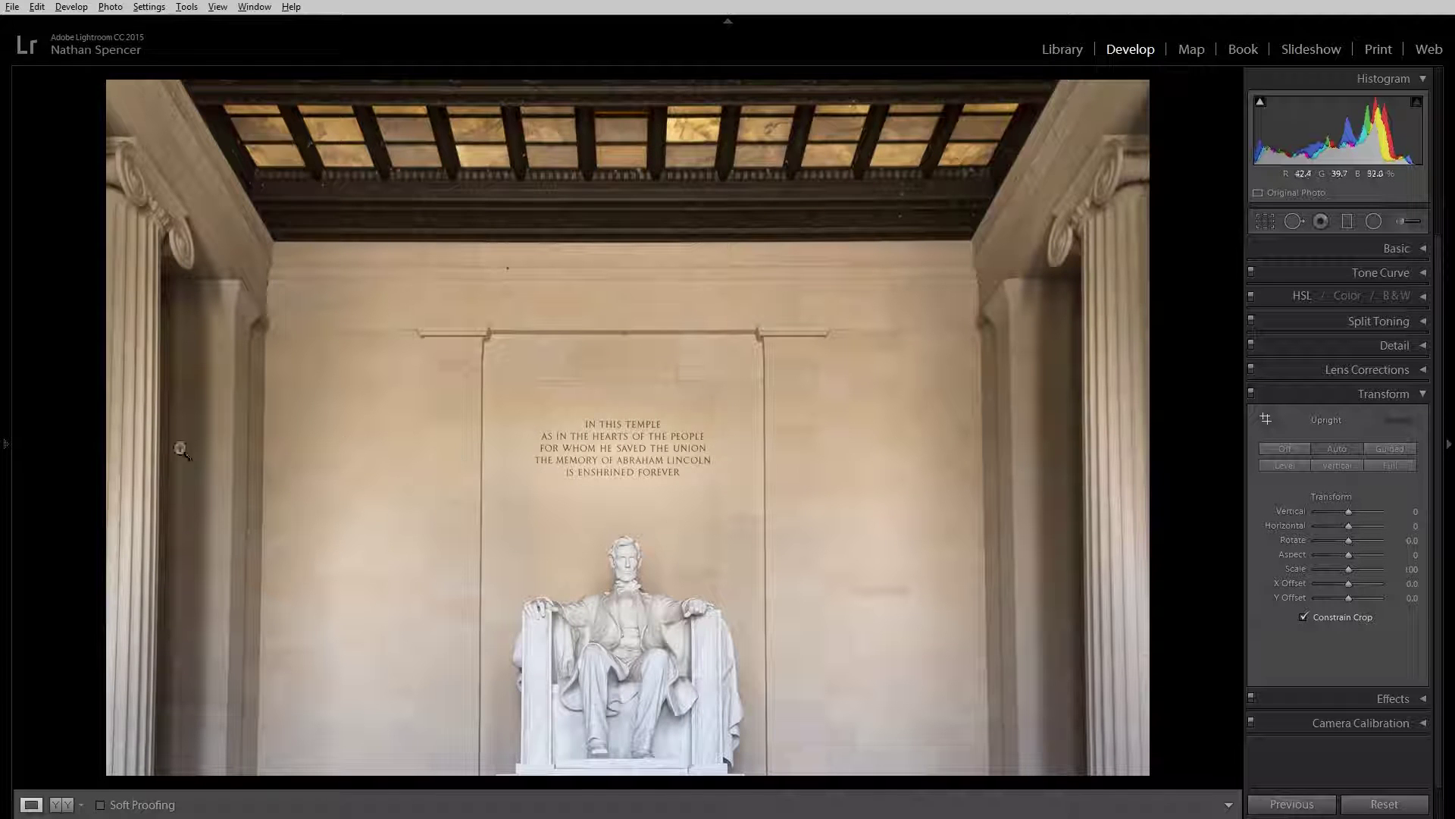
Step: Return to Guided Upright and remove both vertical guides from the wall edges
left_click(1393, 451)
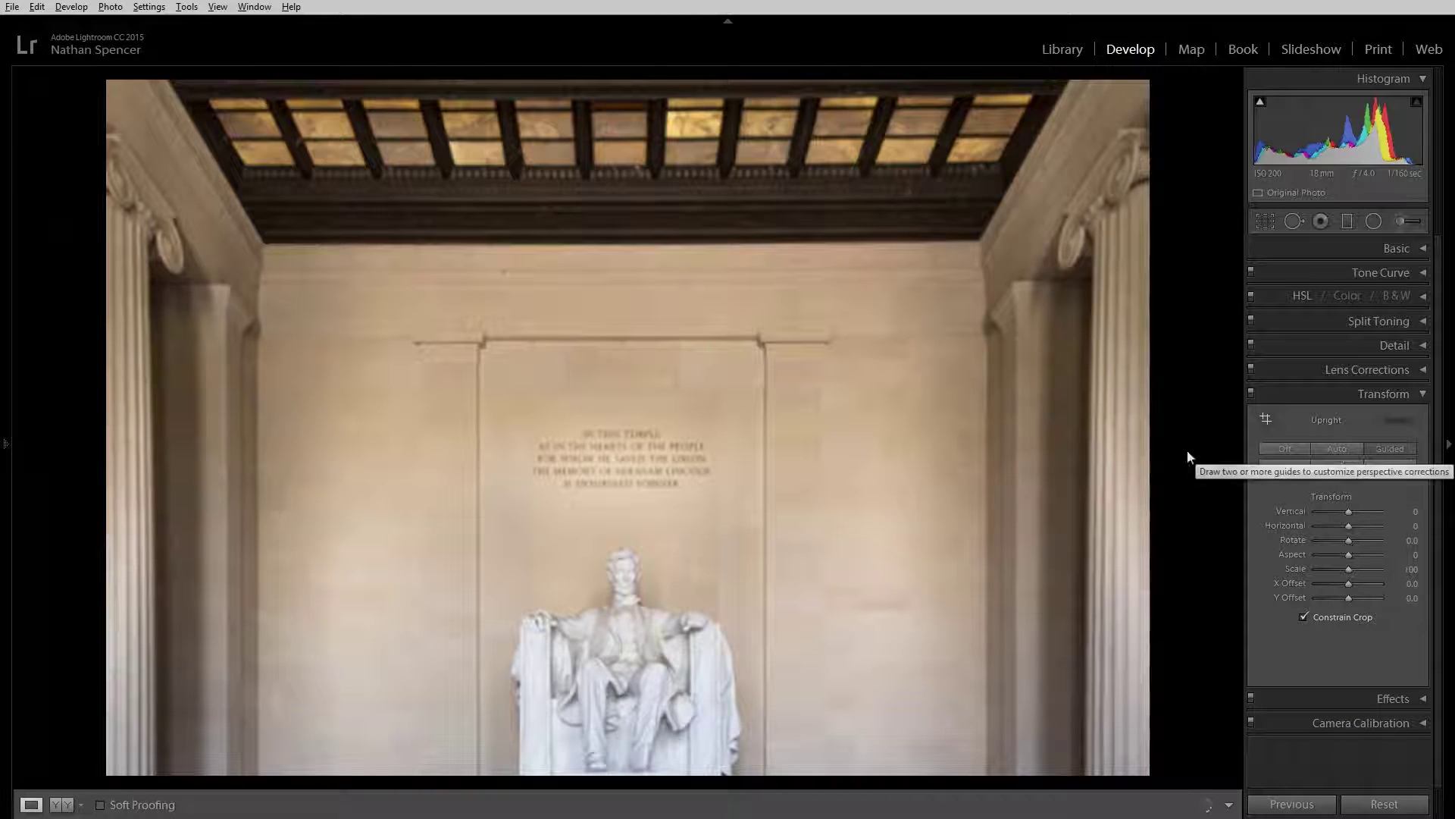
left_click(1265, 421)
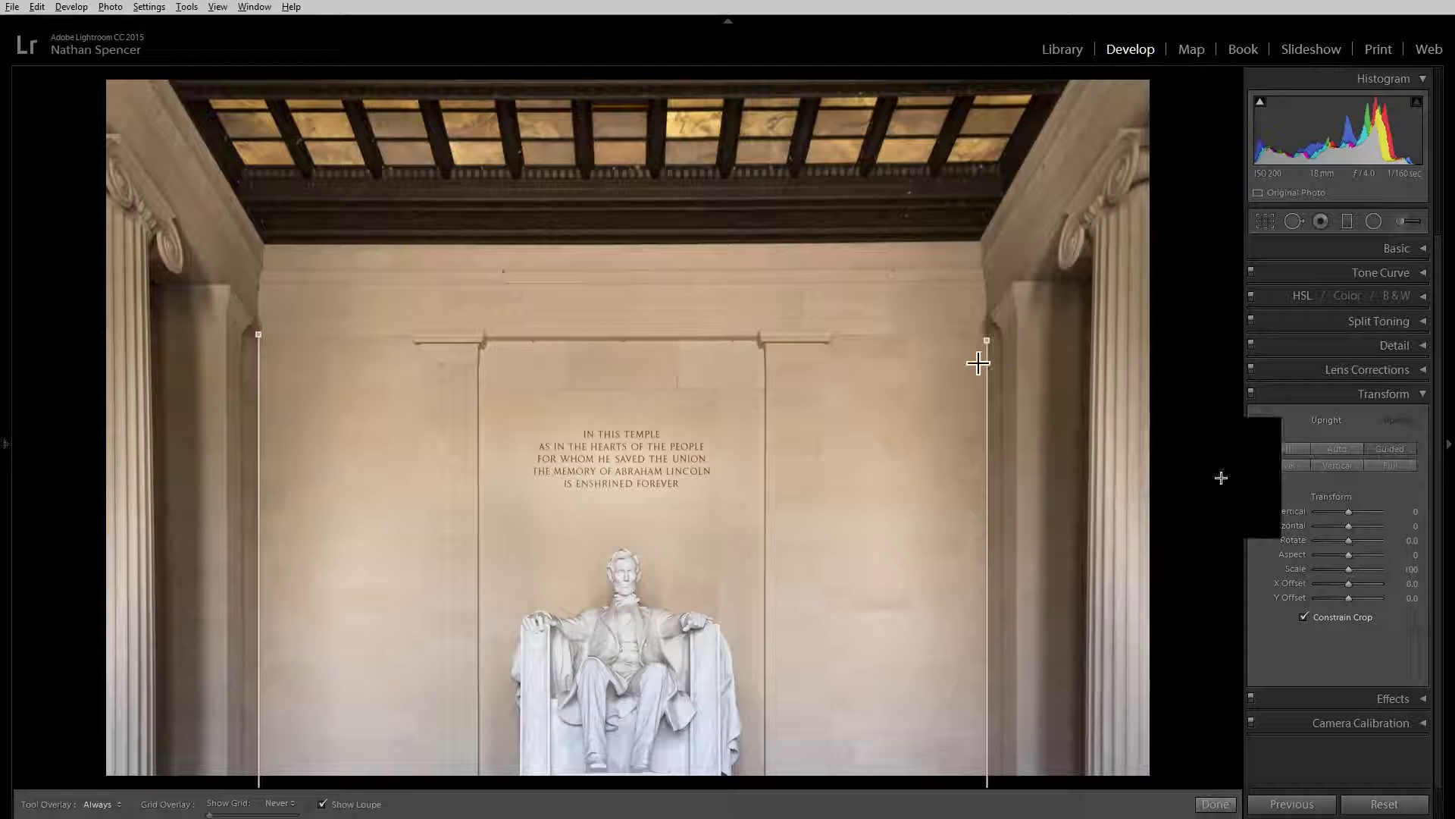
mouse_move(987, 342)
left_mouse_down()
mouse_move(991, 329)
mouse_move(995, 343)
left_mouse_up()
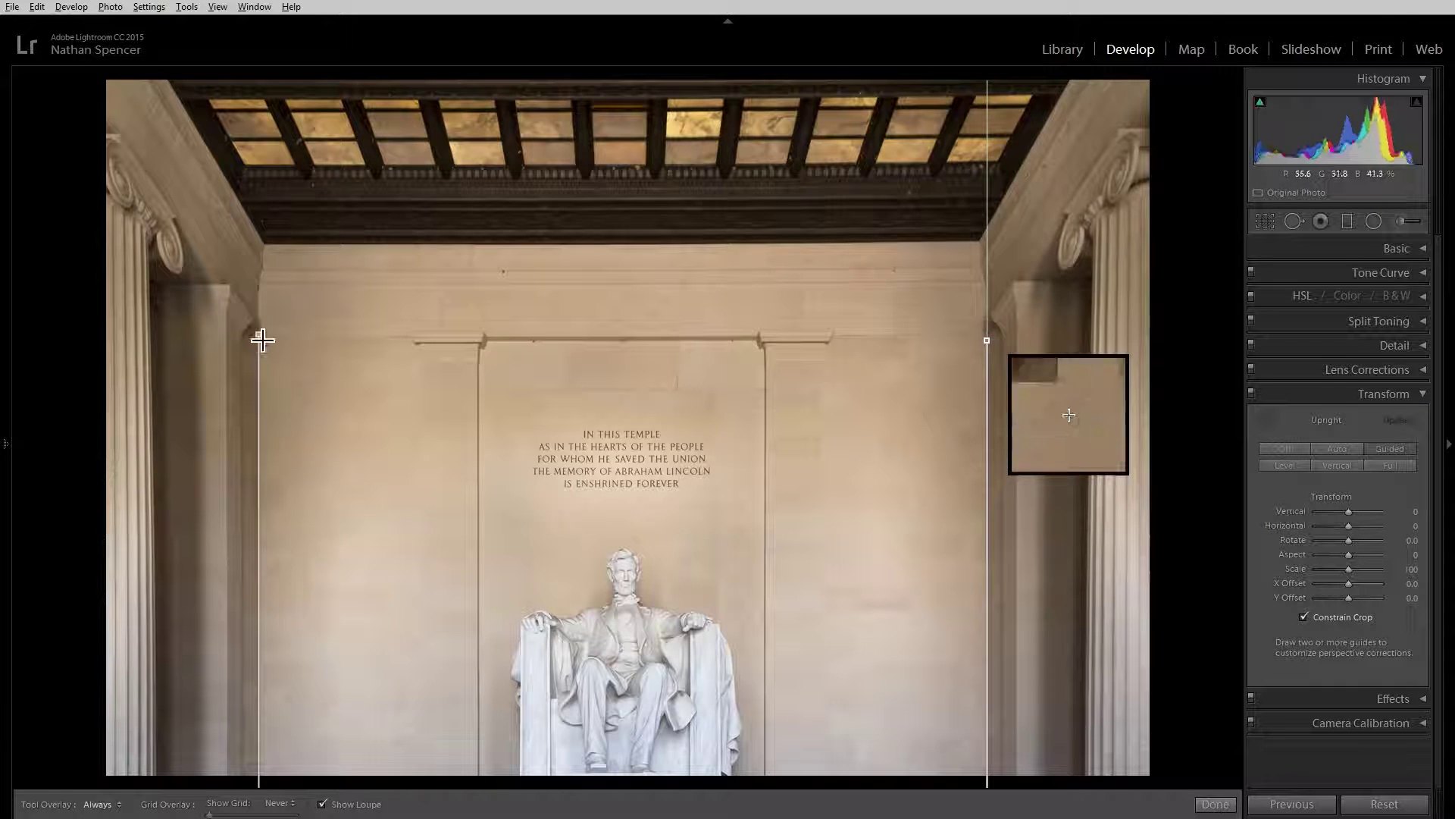
mouse_move(259, 335)
left_mouse_down()
mouse_move(262, 767)
mouse_move(239, 669)
mouse_move(263, 341)
left_mouse_up()
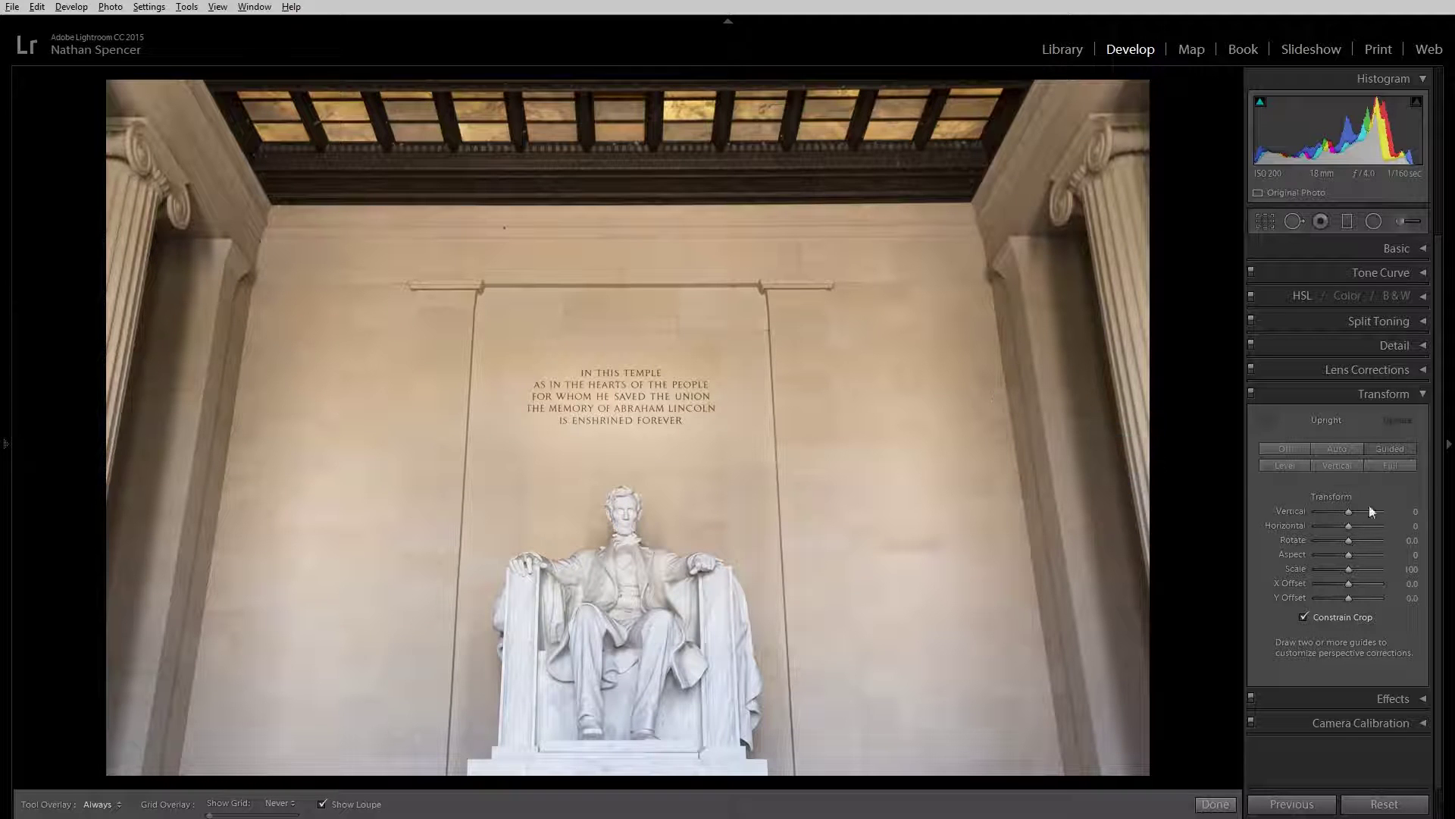
Step: Compare the Off and Guided Upright modes without guides and try the Level correction
left_click(1293, 449)
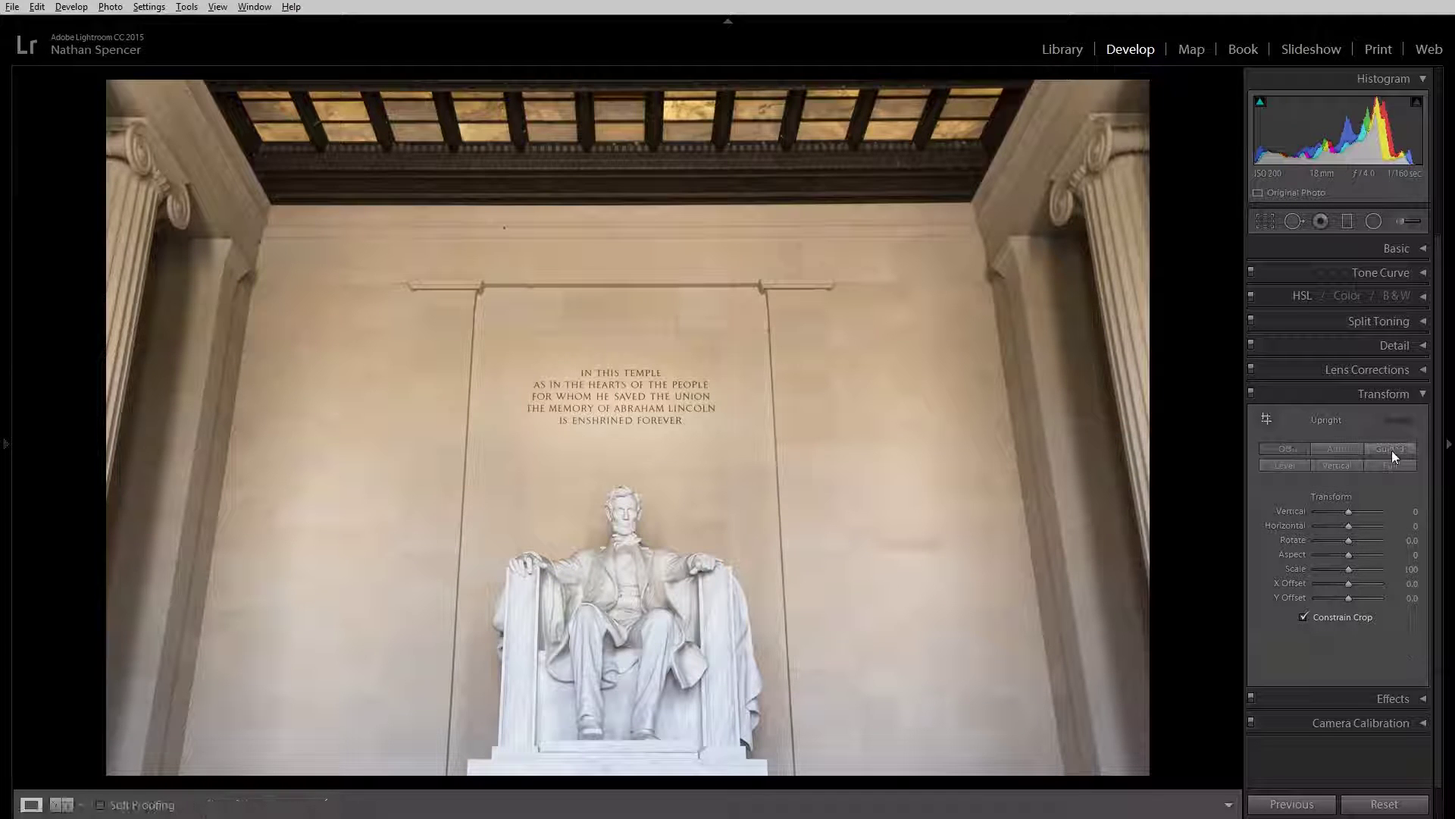
left_click(1391, 450)
left_click(1295, 450)
left_click(1402, 453)
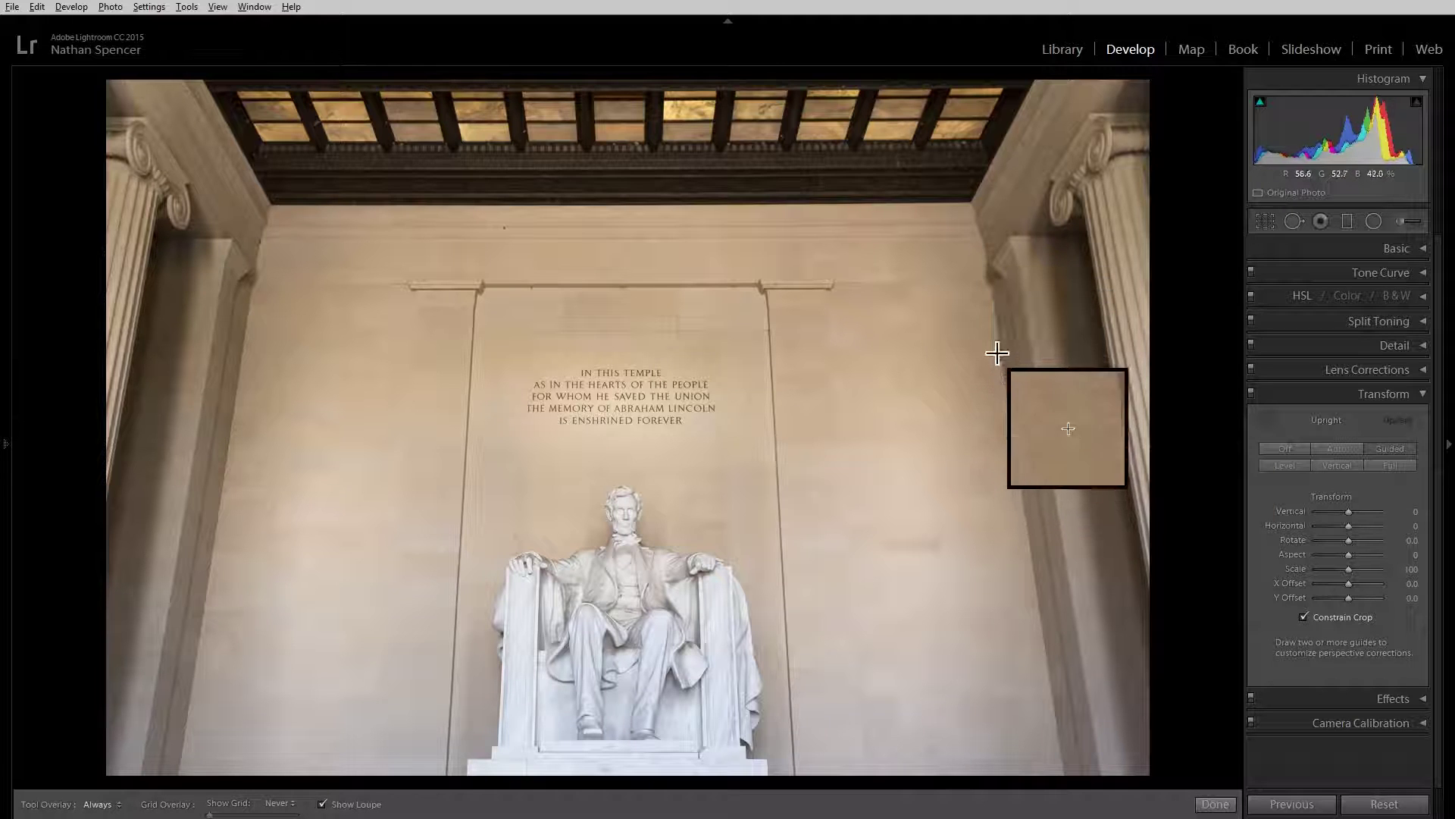
left_click(1285, 467)
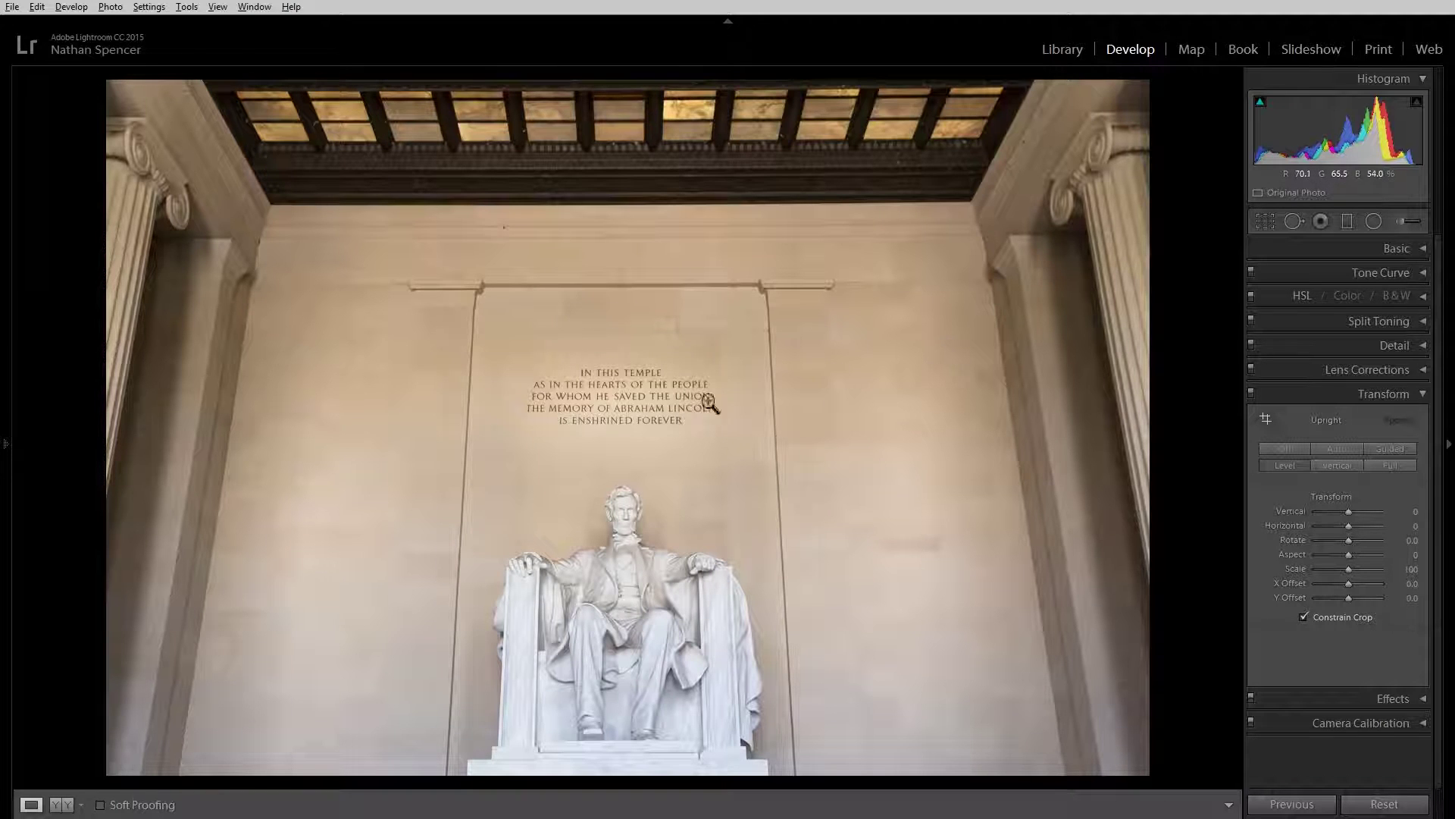
Step: Apply the Vertical Upright correction and inspect the left column's straightness up close
left_click(1334, 465)
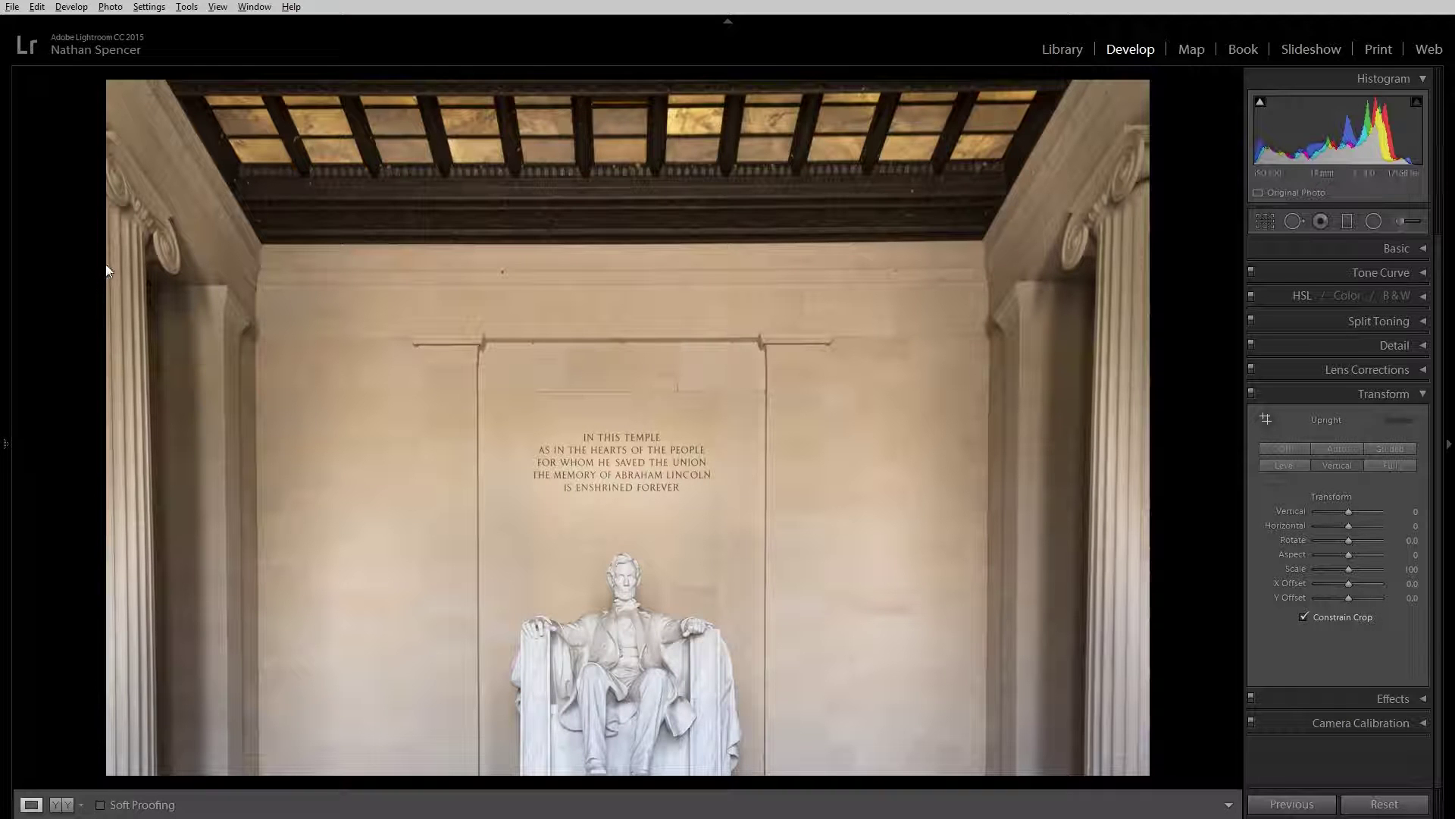
left_click(130, 338)
left_click_drag(130, 337, 426, 529)
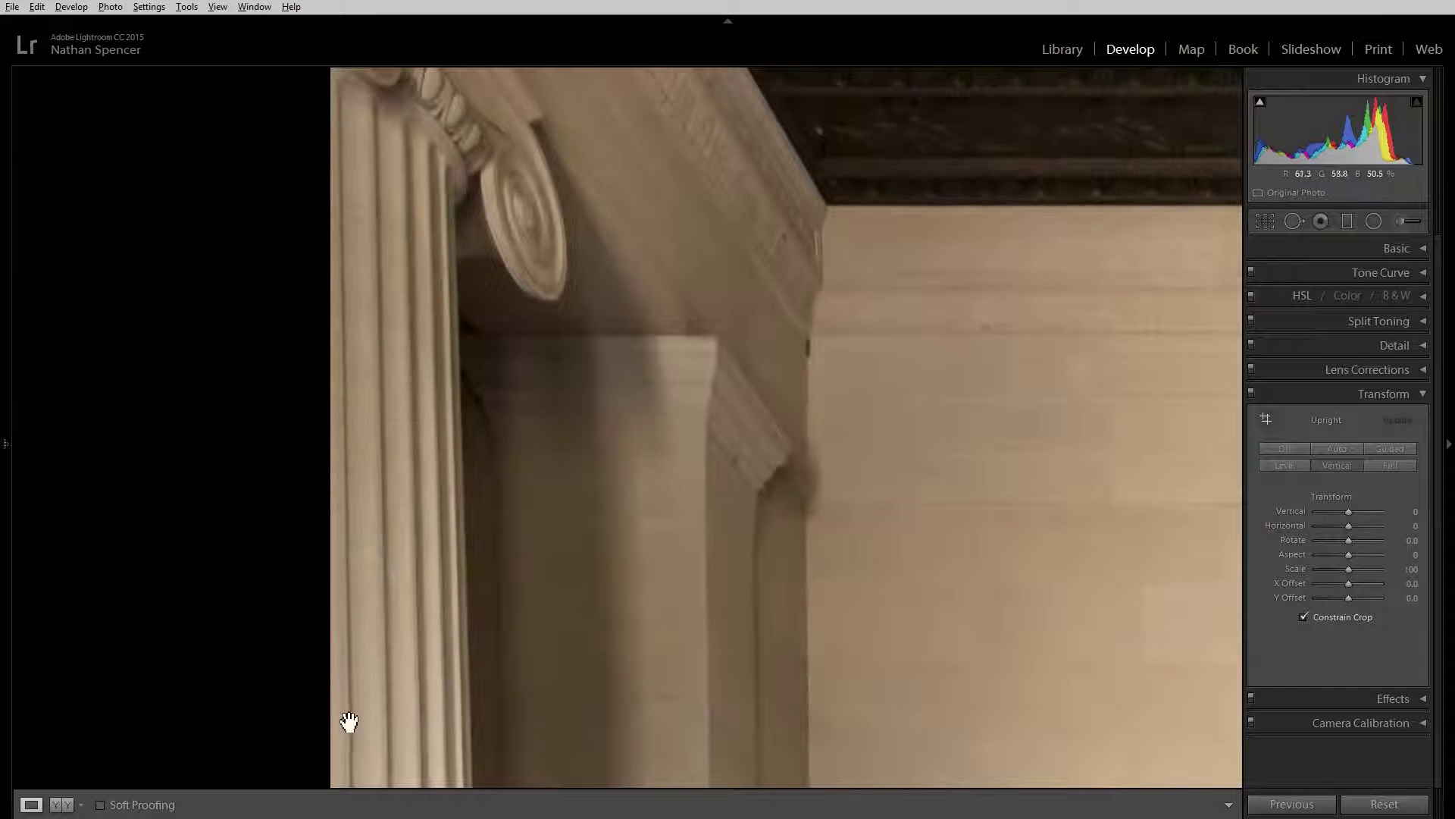
left_click_drag(326, 607, 341, 272)
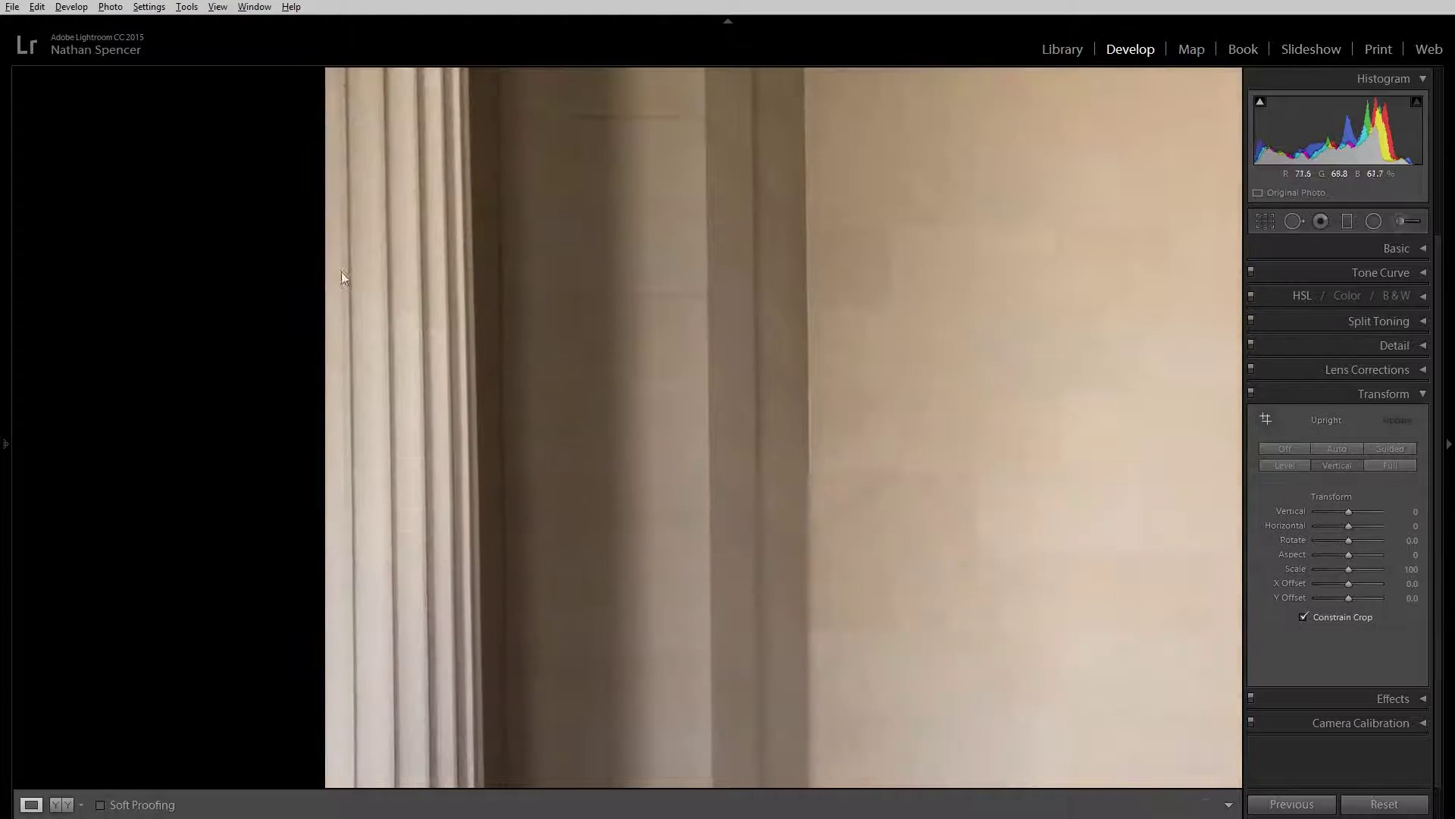
left_click(364, 656)
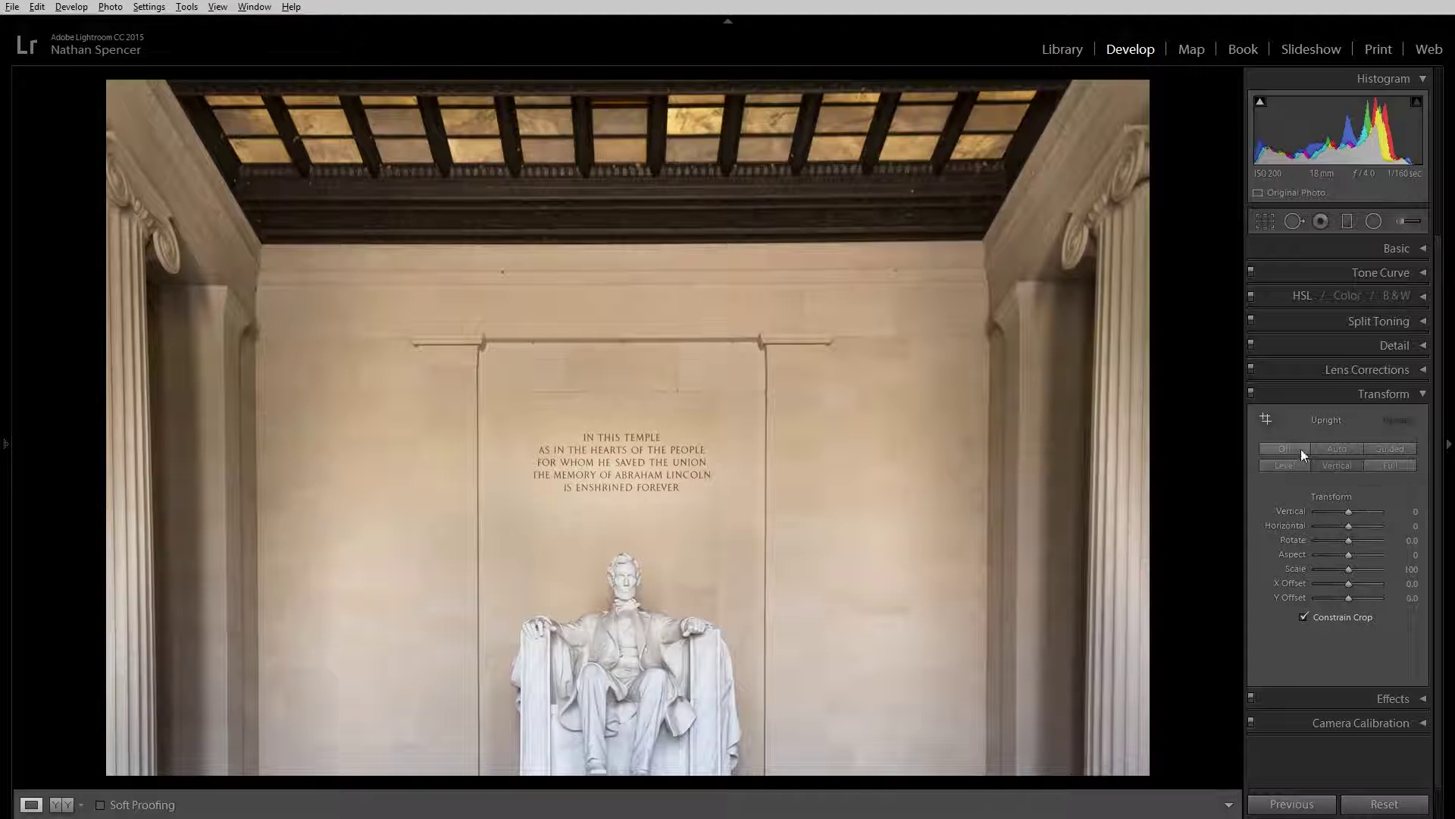
Step: Try the Full, Vertical and Auto Upright corrections on the photo for comparison
left_click(1389, 466)
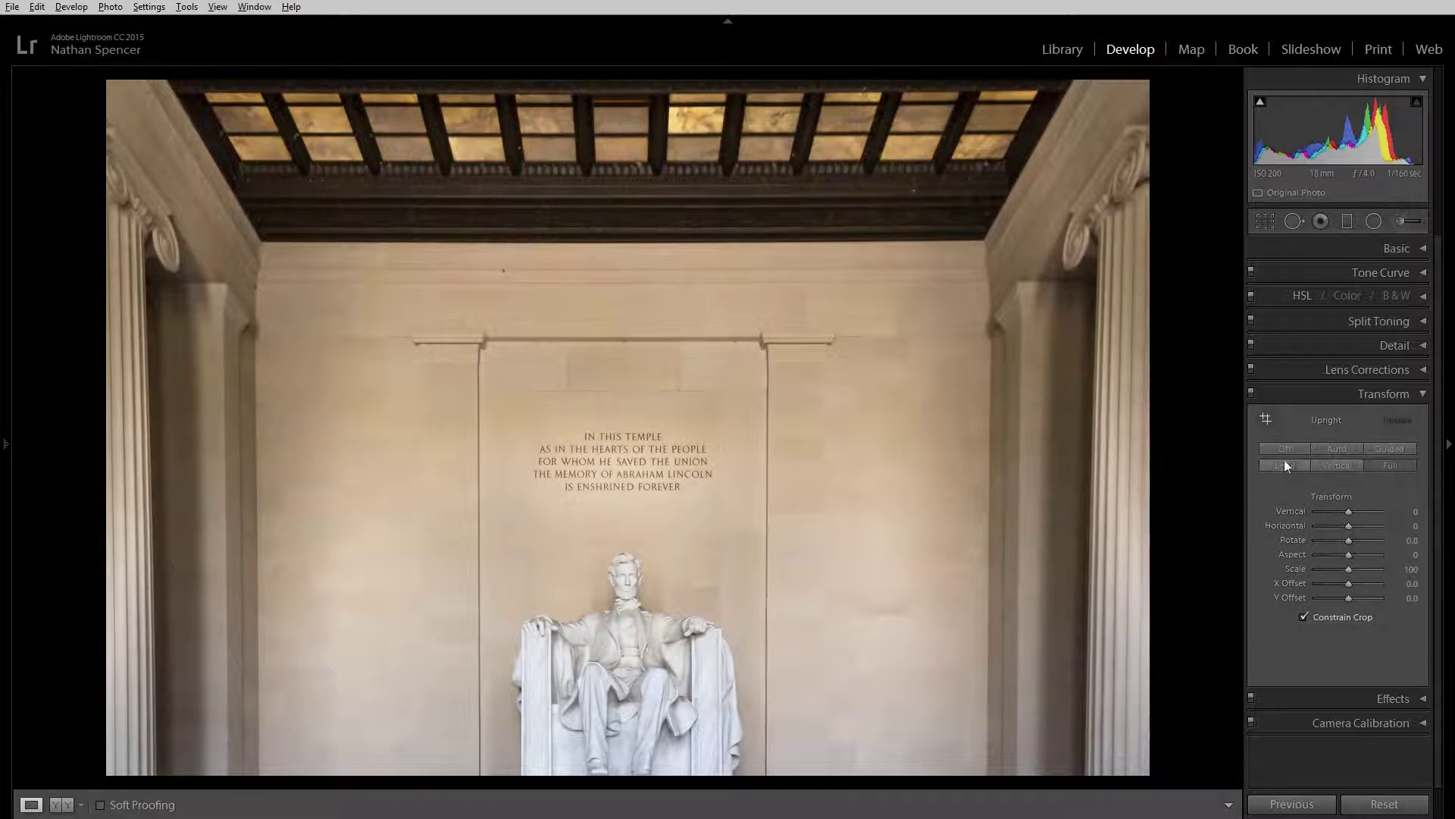
left_click(1340, 467)
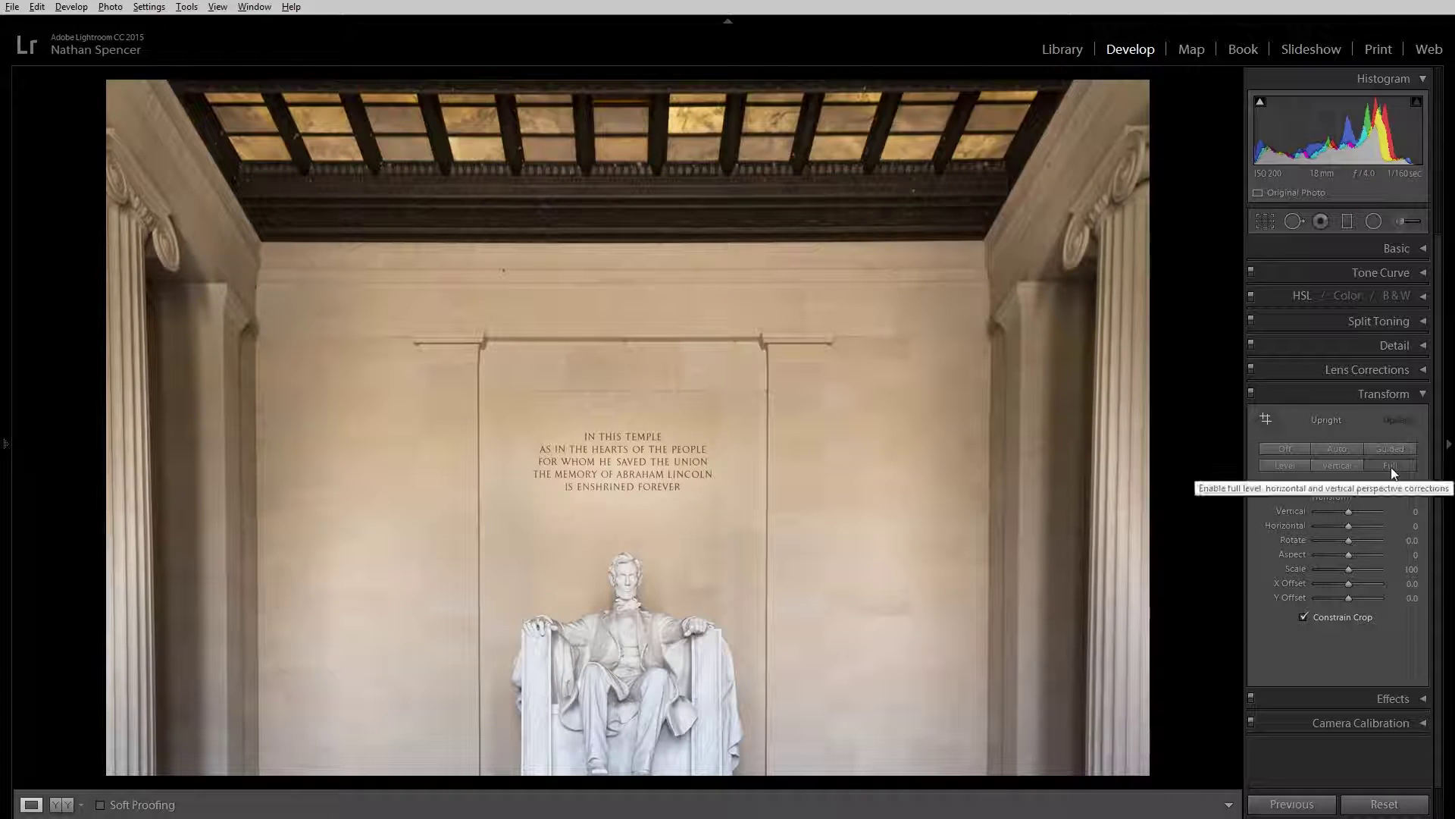
left_click(1337, 449)
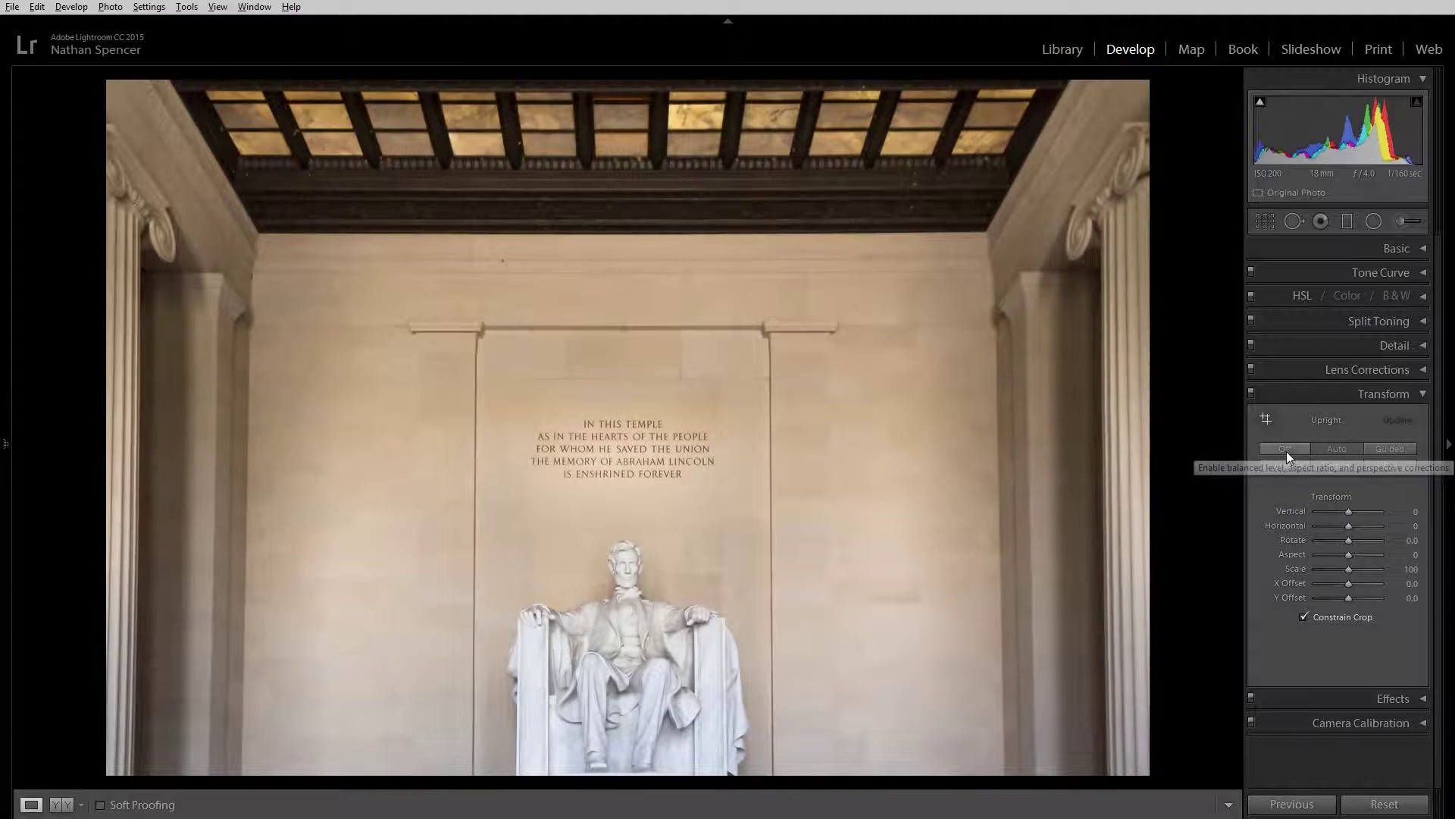
Step: Turn the Upright correction off and reset the crop to the full frame
left_click(1286, 452)
left_click(1266, 221)
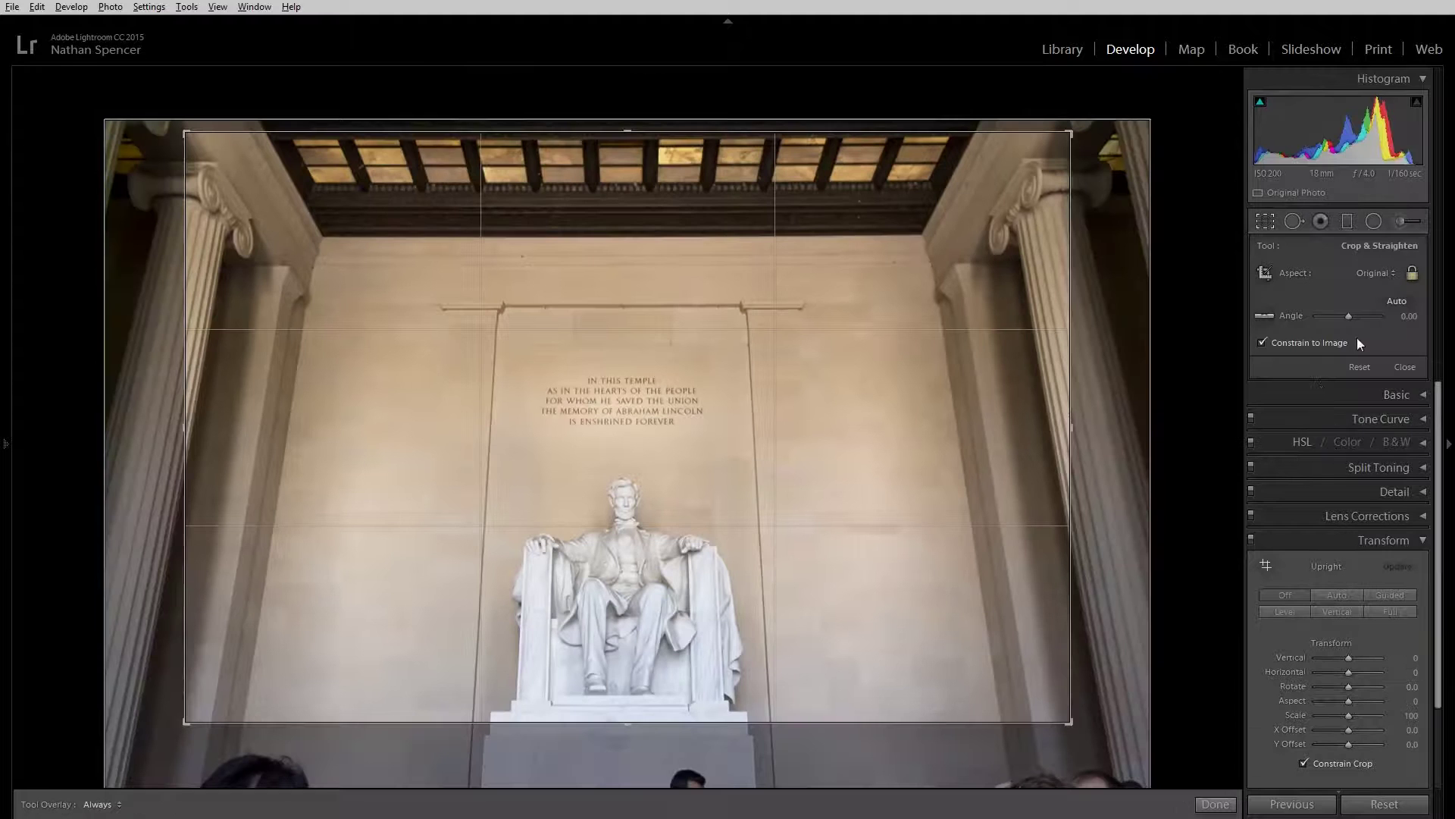
key("r")
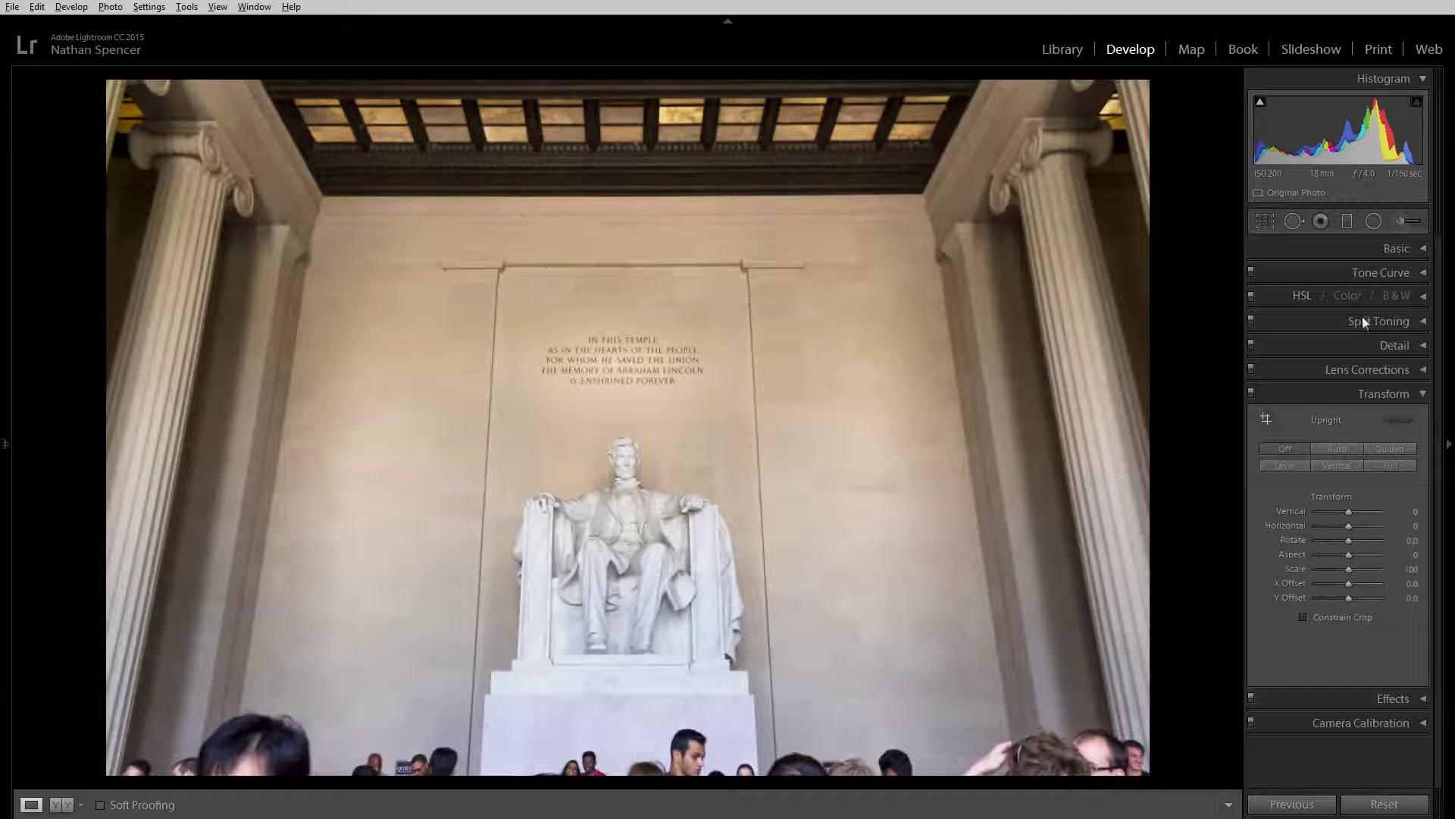
Step: Apply the Auto Upright correction again and enable Constrain Crop
left_click(1343, 449)
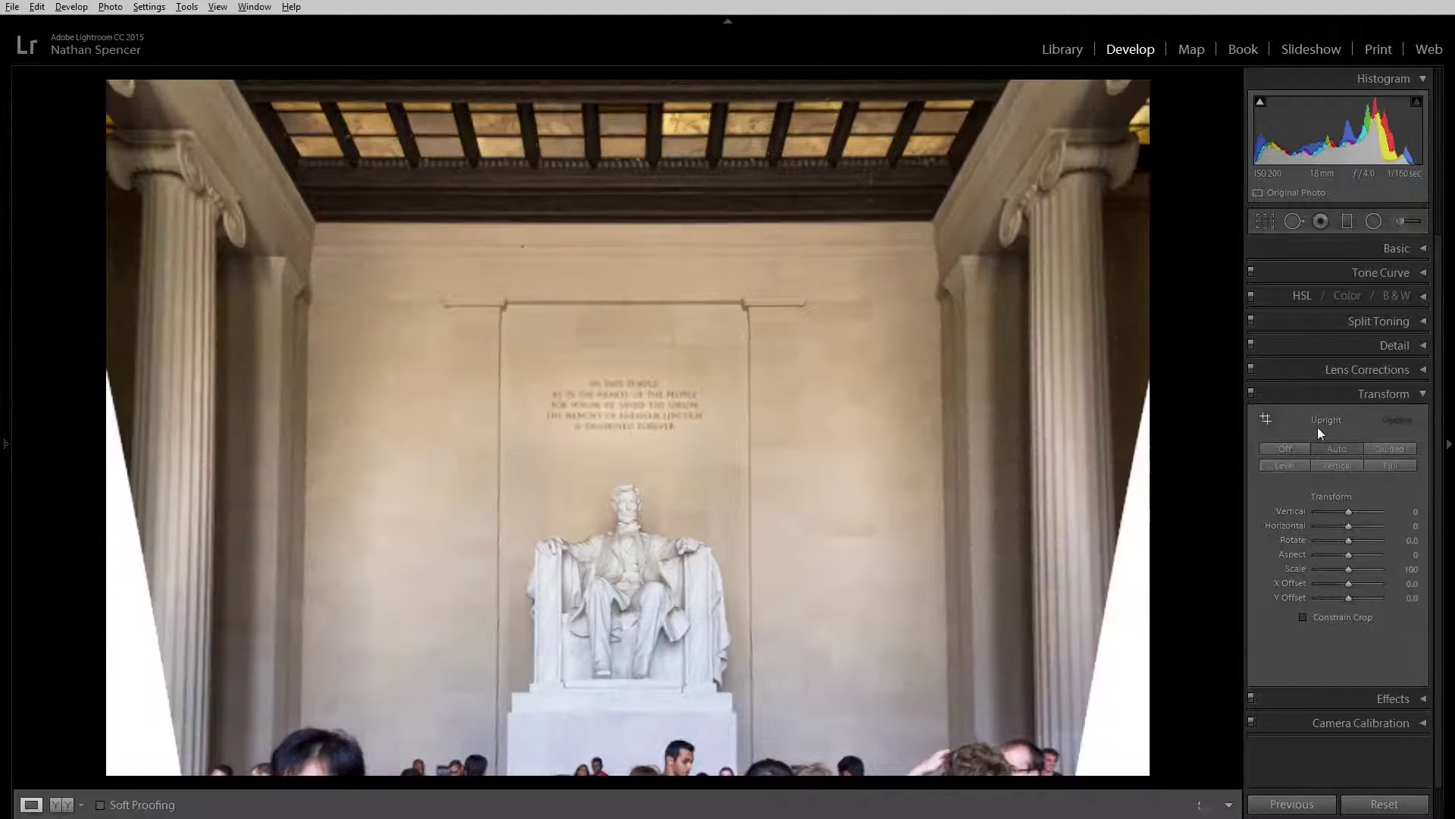
left_click(1304, 617)
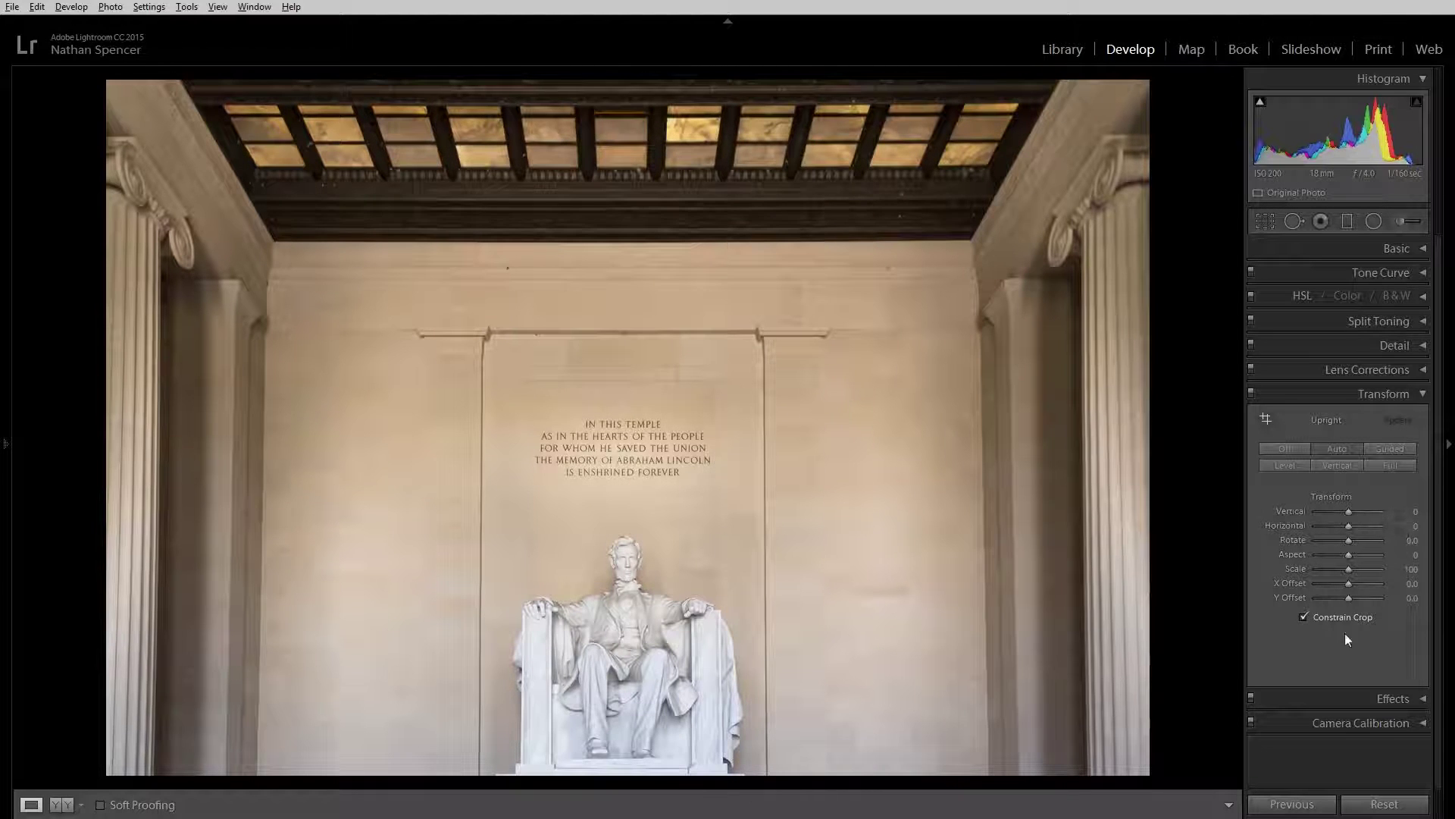
Step: Turn Upright off again and open the crop overlay to check the leftover crop
left_click(1294, 448)
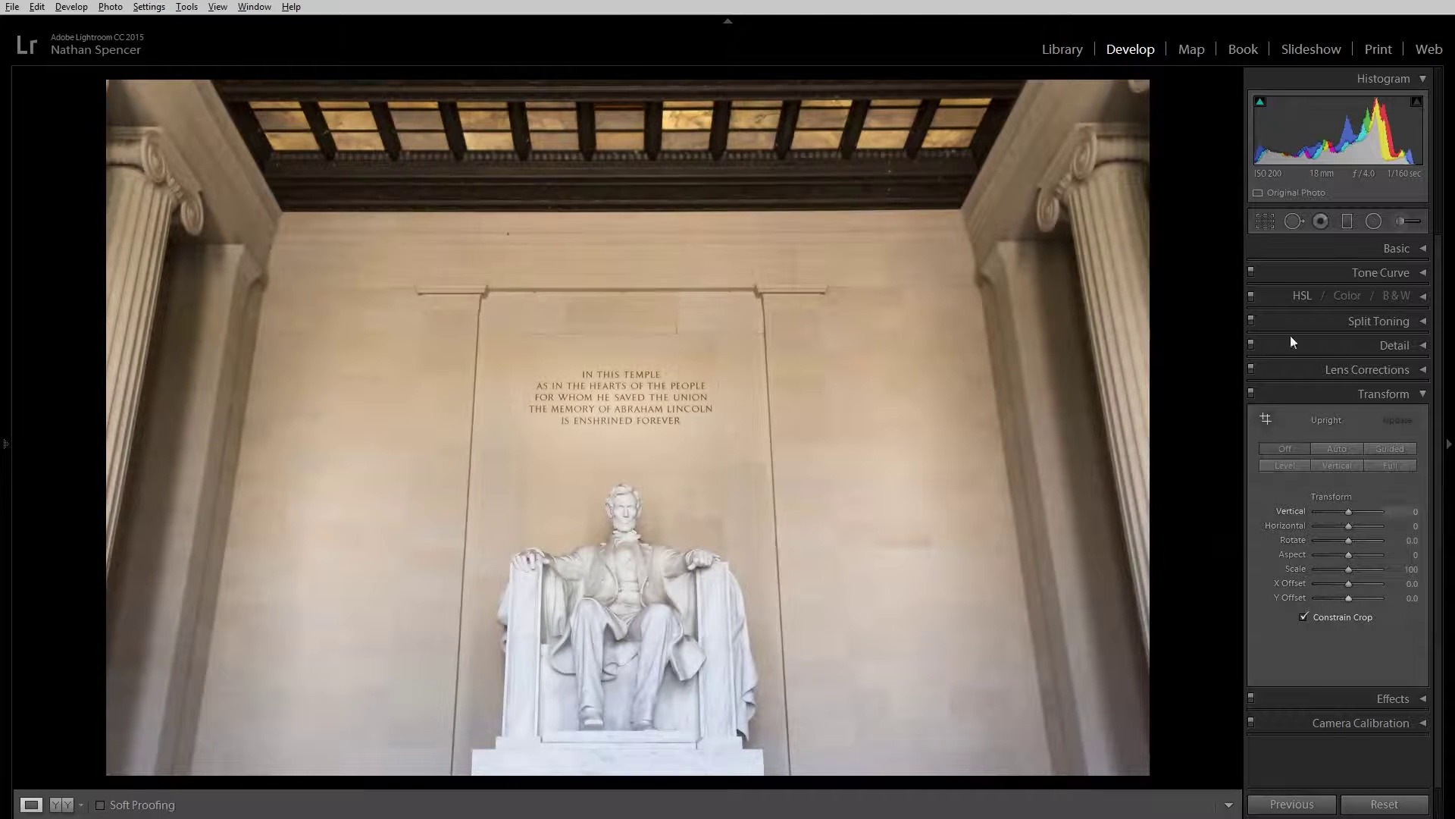
left_click(1261, 223)
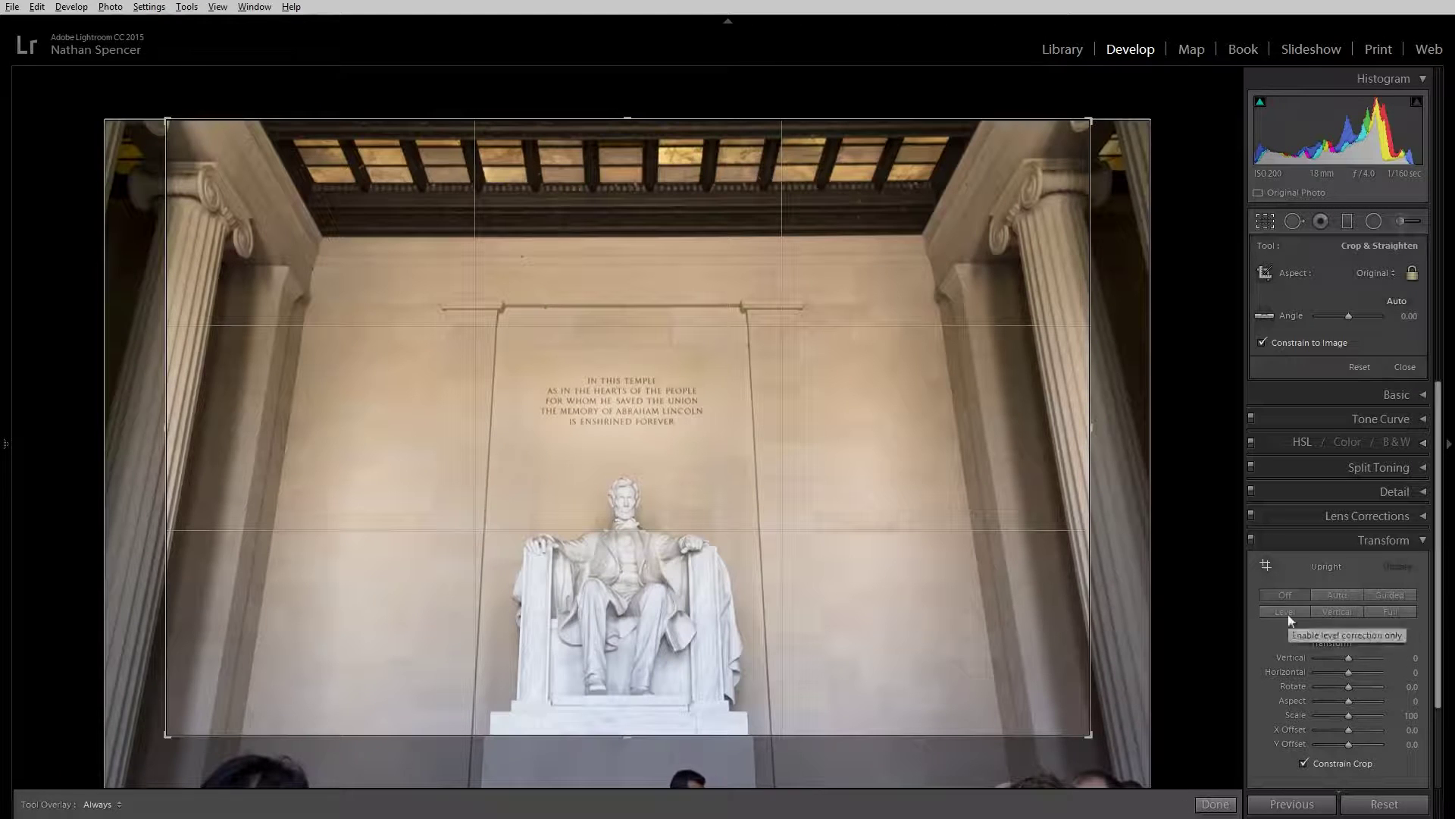
Step: Reset the crop to the full frame and set the Vertical transform to −45 with Constrain Crop enabled
left_click(1358, 367)
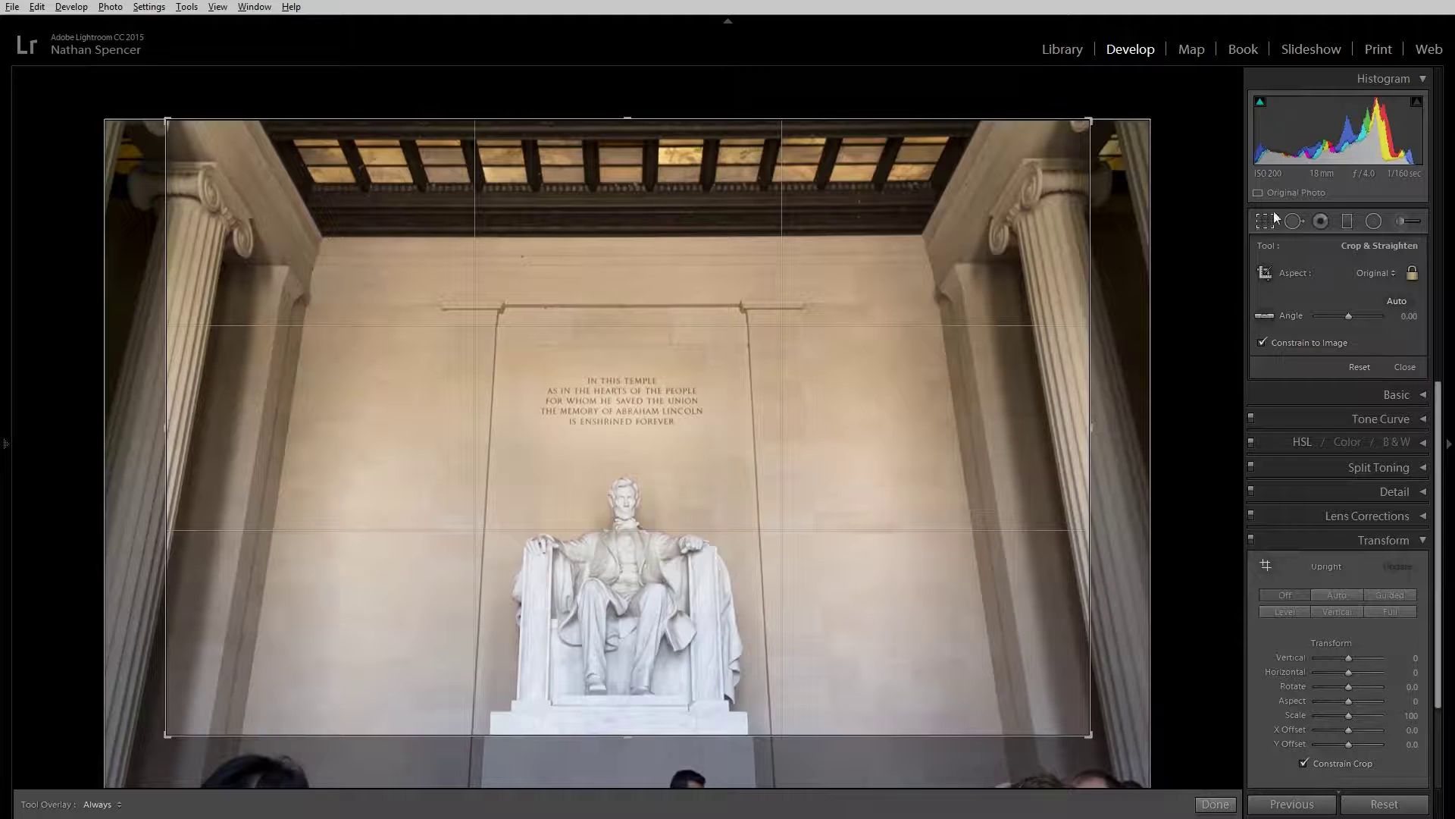
left_click(1265, 223)
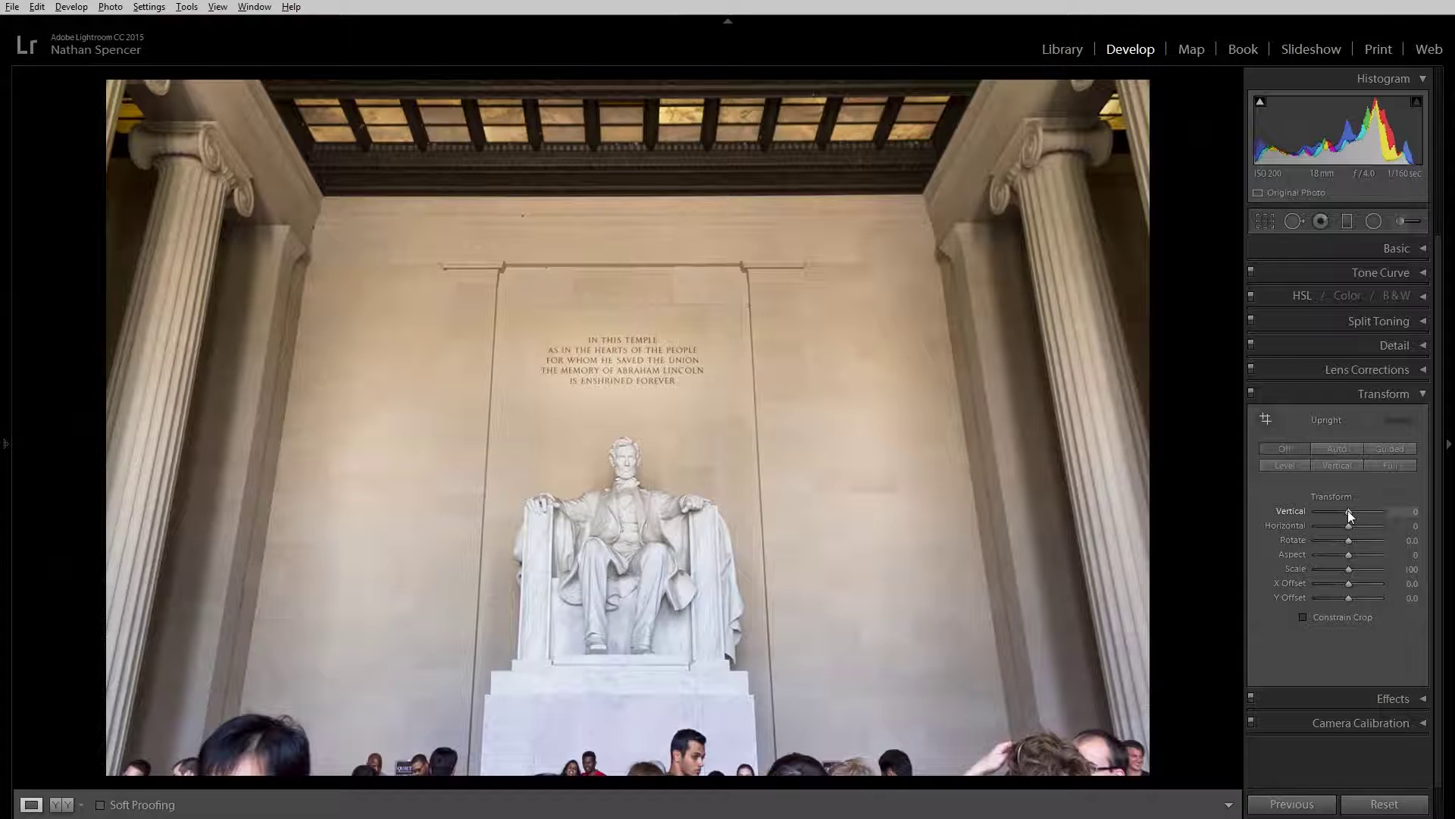
mouse_move(1347, 510)
left_mouse_down()
mouse_move(1331, 510)
mouse_move(1365, 511)
mouse_move(1331, 494)
left_mouse_up()
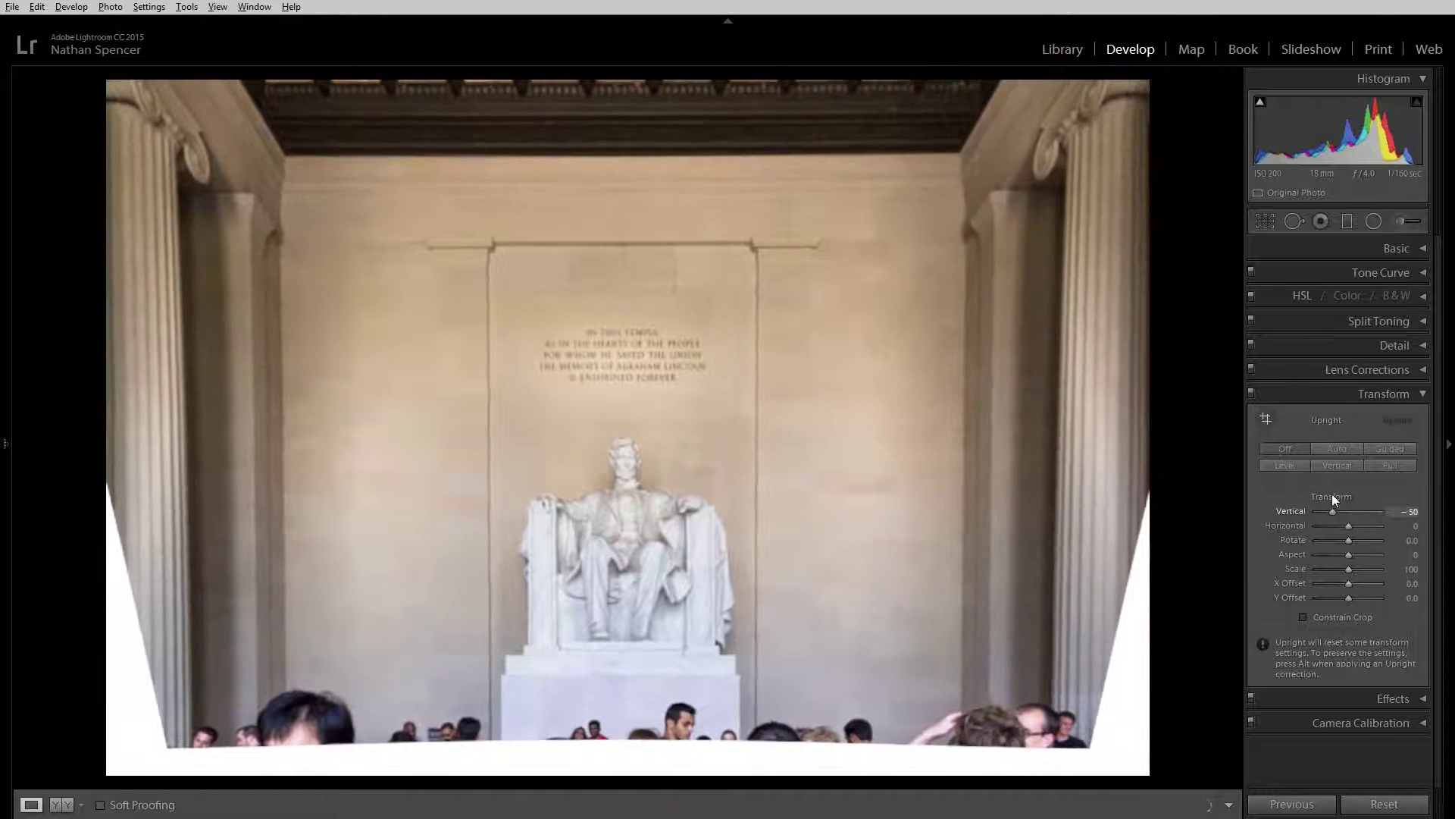
left_click(1303, 617)
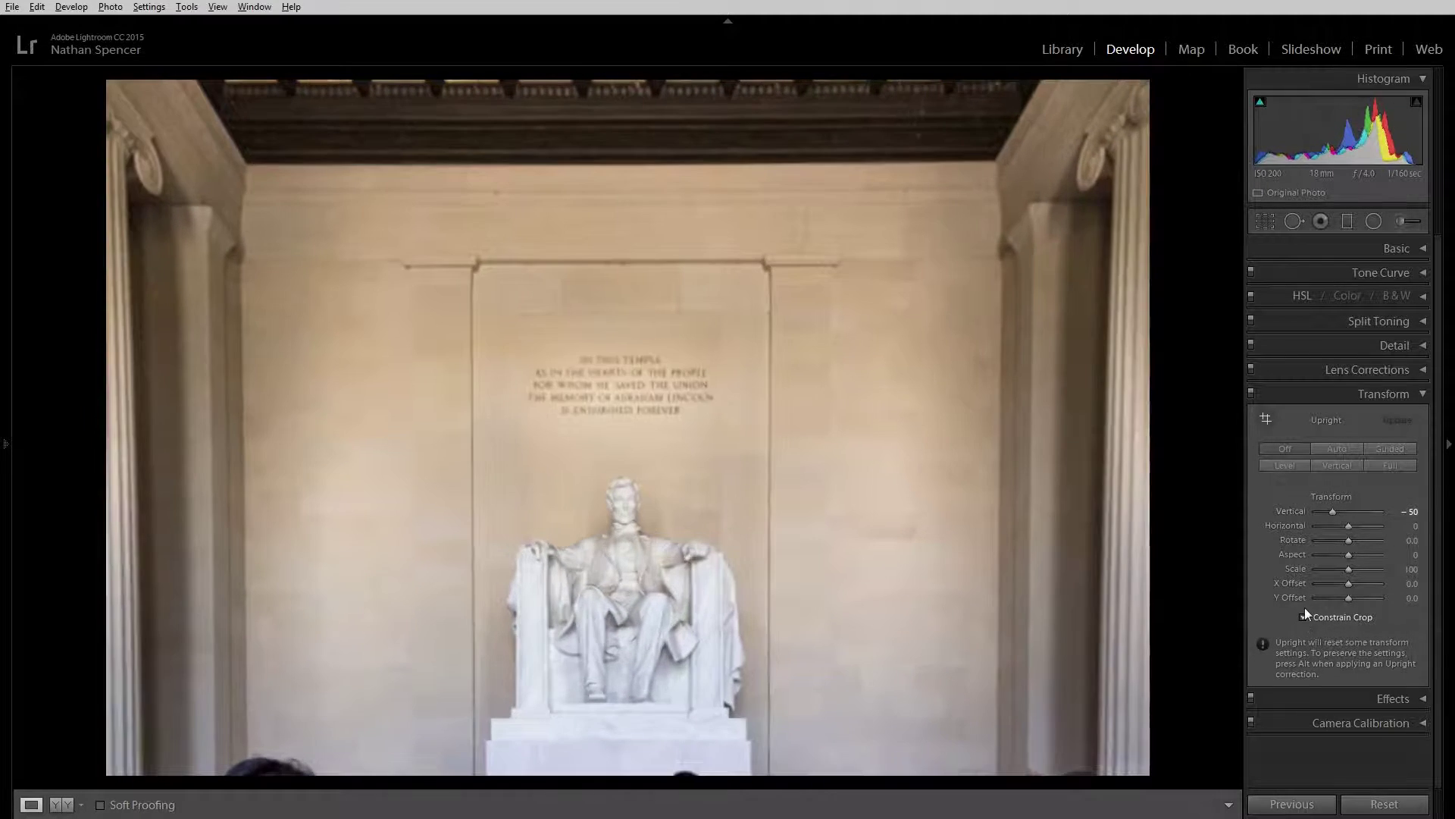
left_click_drag(1337, 512, 1335, 513)
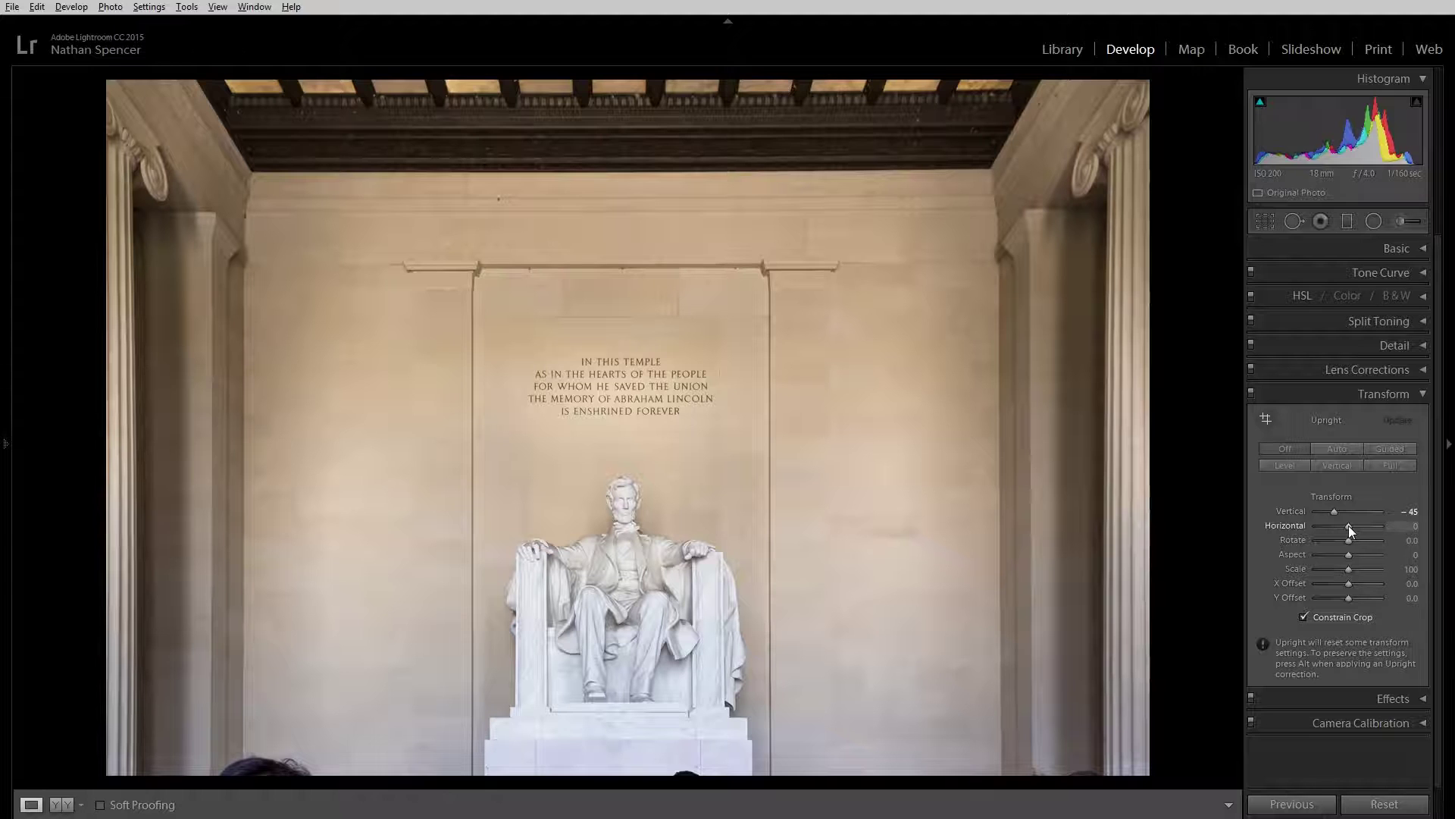
Step: Set the Horizontal transform to +3 to even out the perspective of the memorial wall
left_click_drag(1348, 525, 1348, 526)
left_click_drag(1349, 526, 1349, 526)
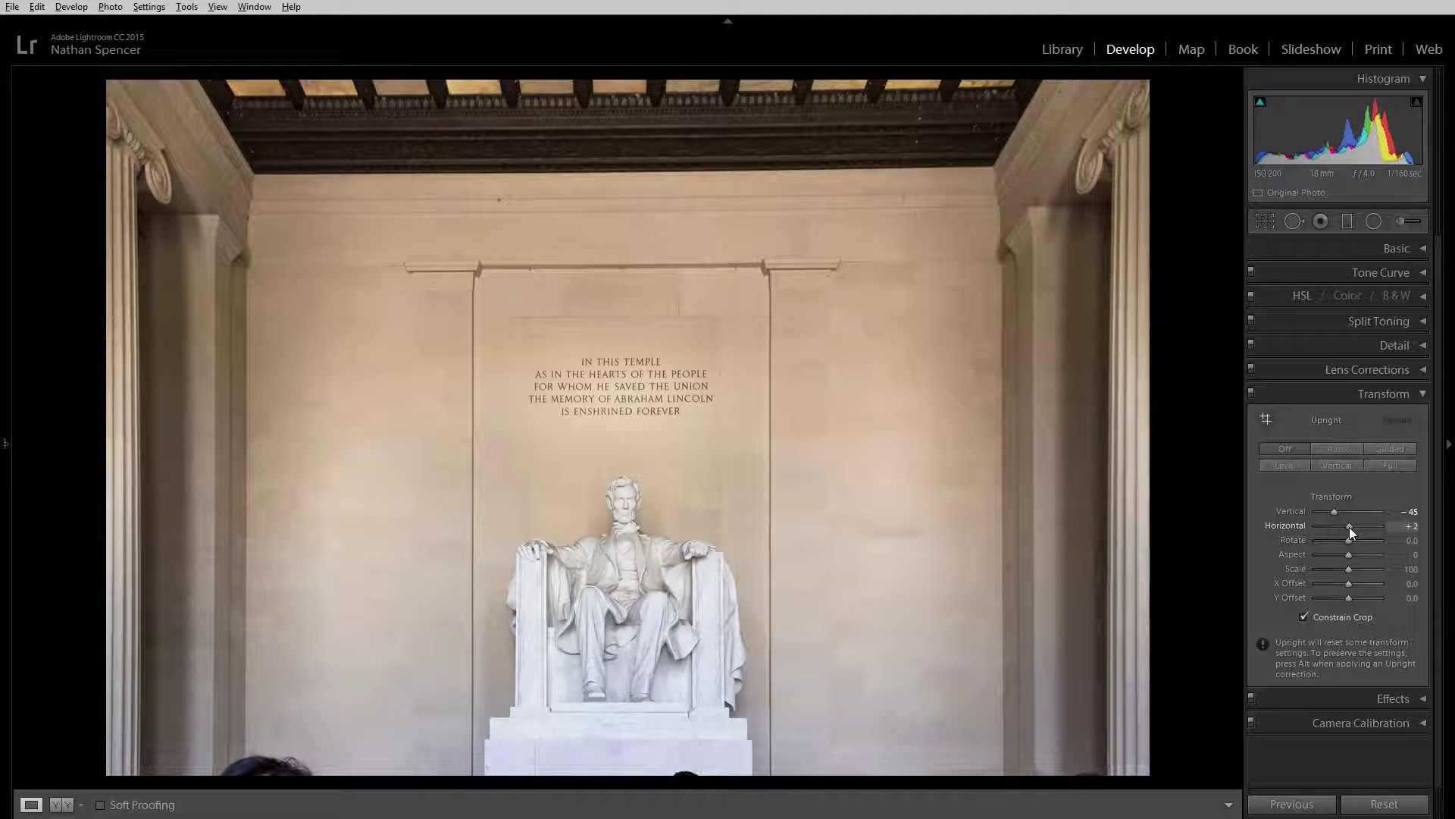
left_click(1411, 525)
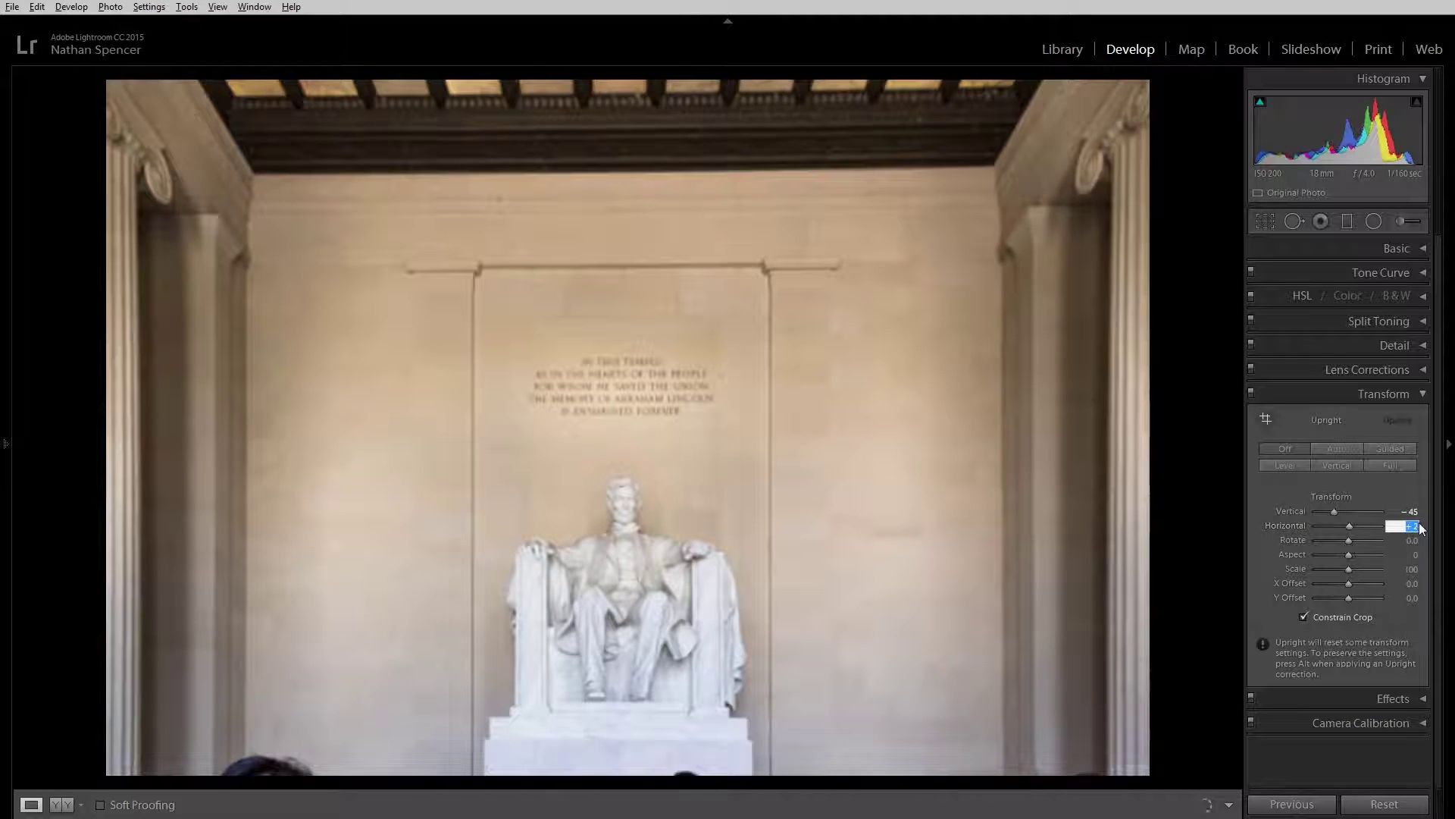
type("3")
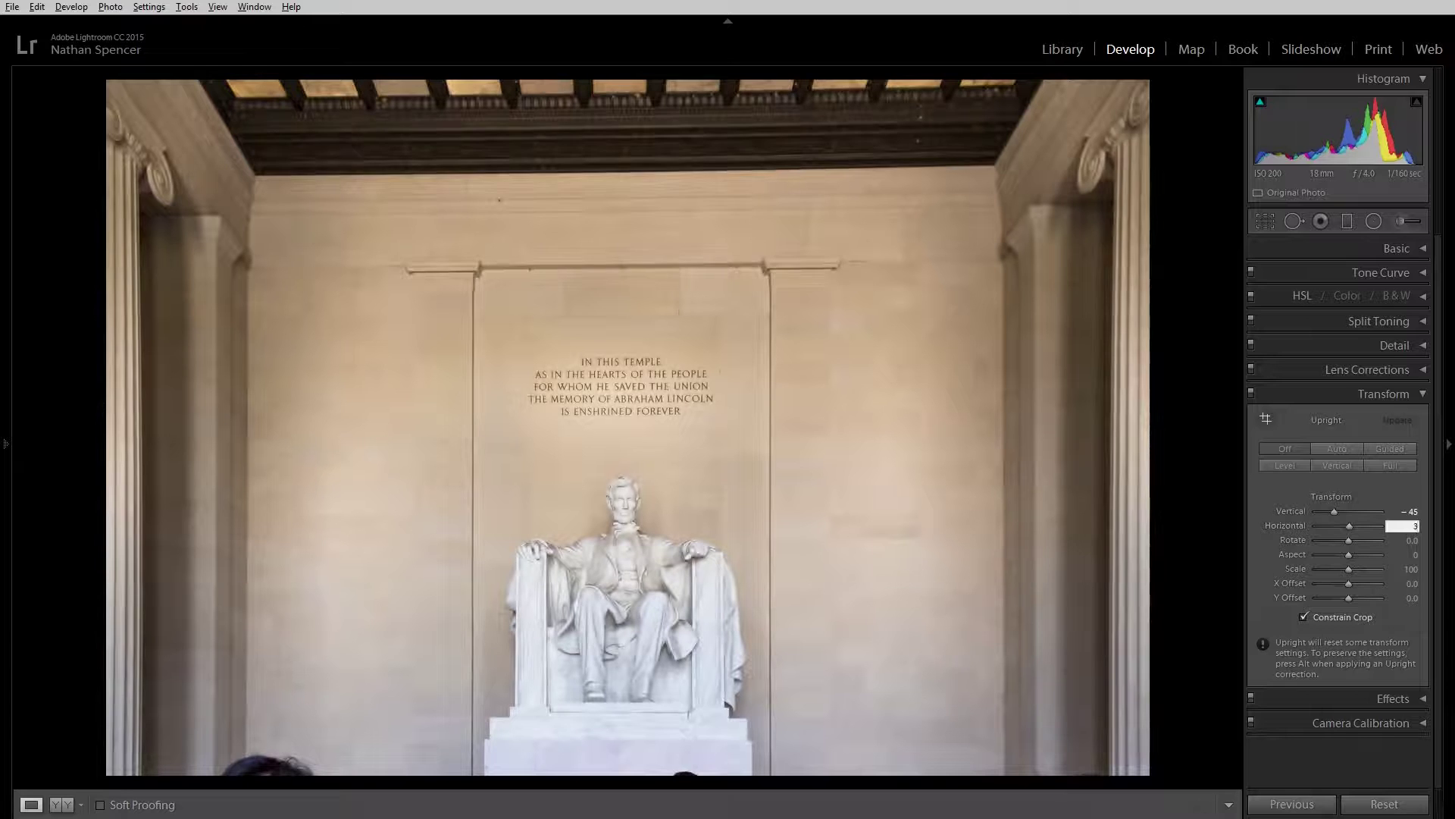
key("Return")
Step: Try a Rotate value of −10.0 and small negative Aspect values, resetting each to 0
left_click_drag(1349, 539, 1300, 541)
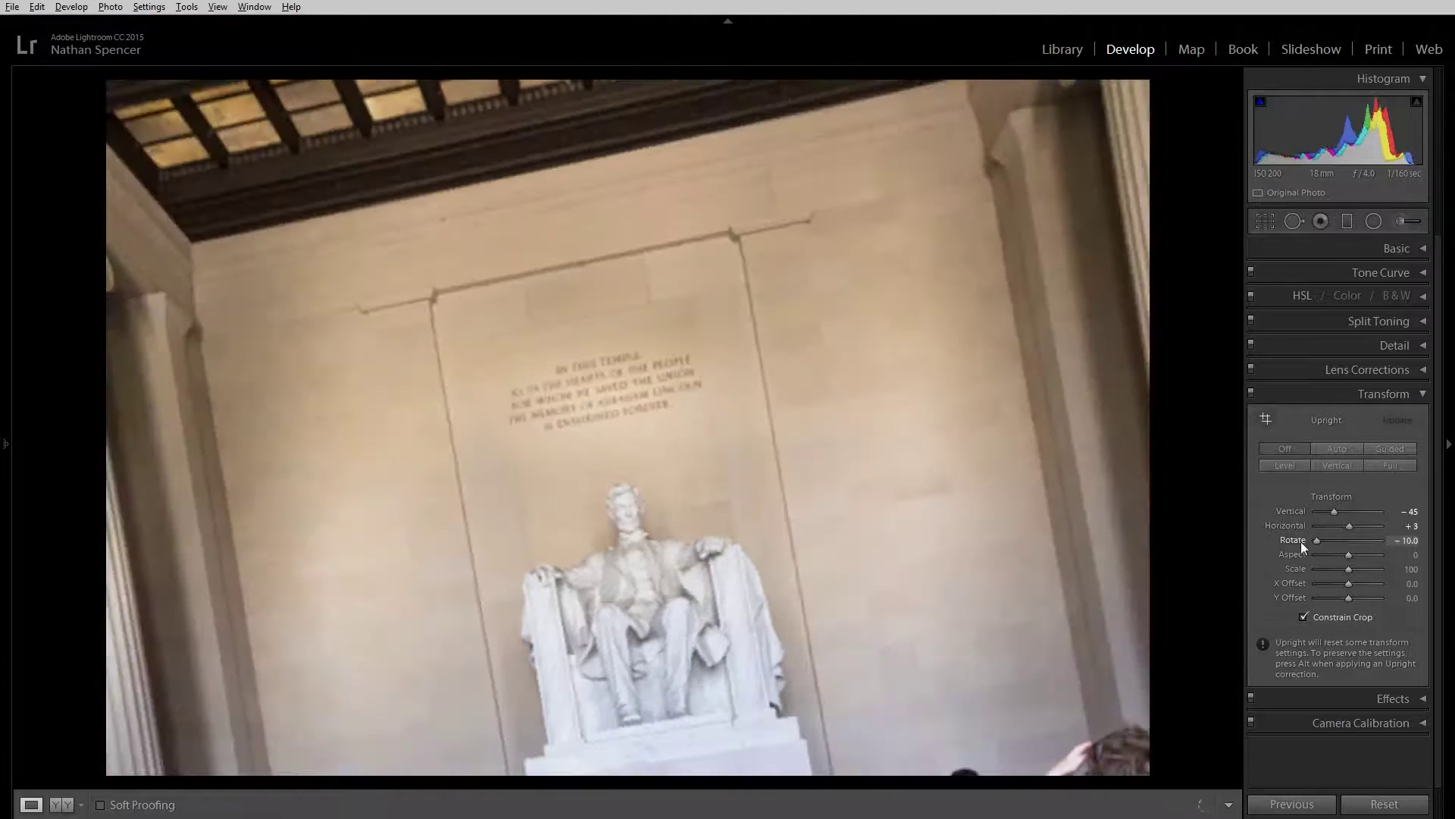
double_click(1315, 541)
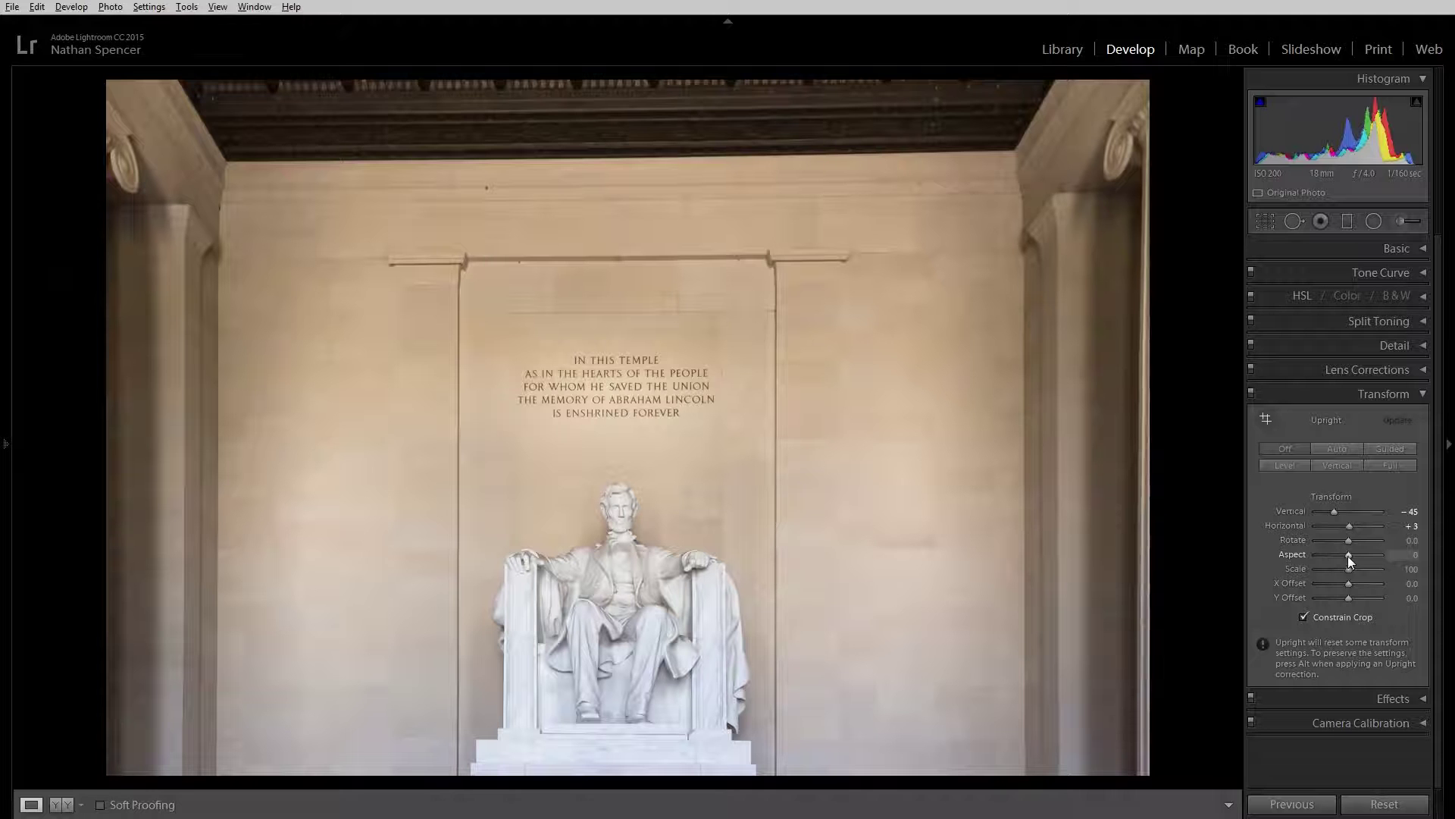
mouse_move(1347, 556)
left_mouse_down()
mouse_move(1382, 557)
mouse_move(1299, 556)
mouse_move(1343, 554)
left_mouse_up()
double_click(1343, 558)
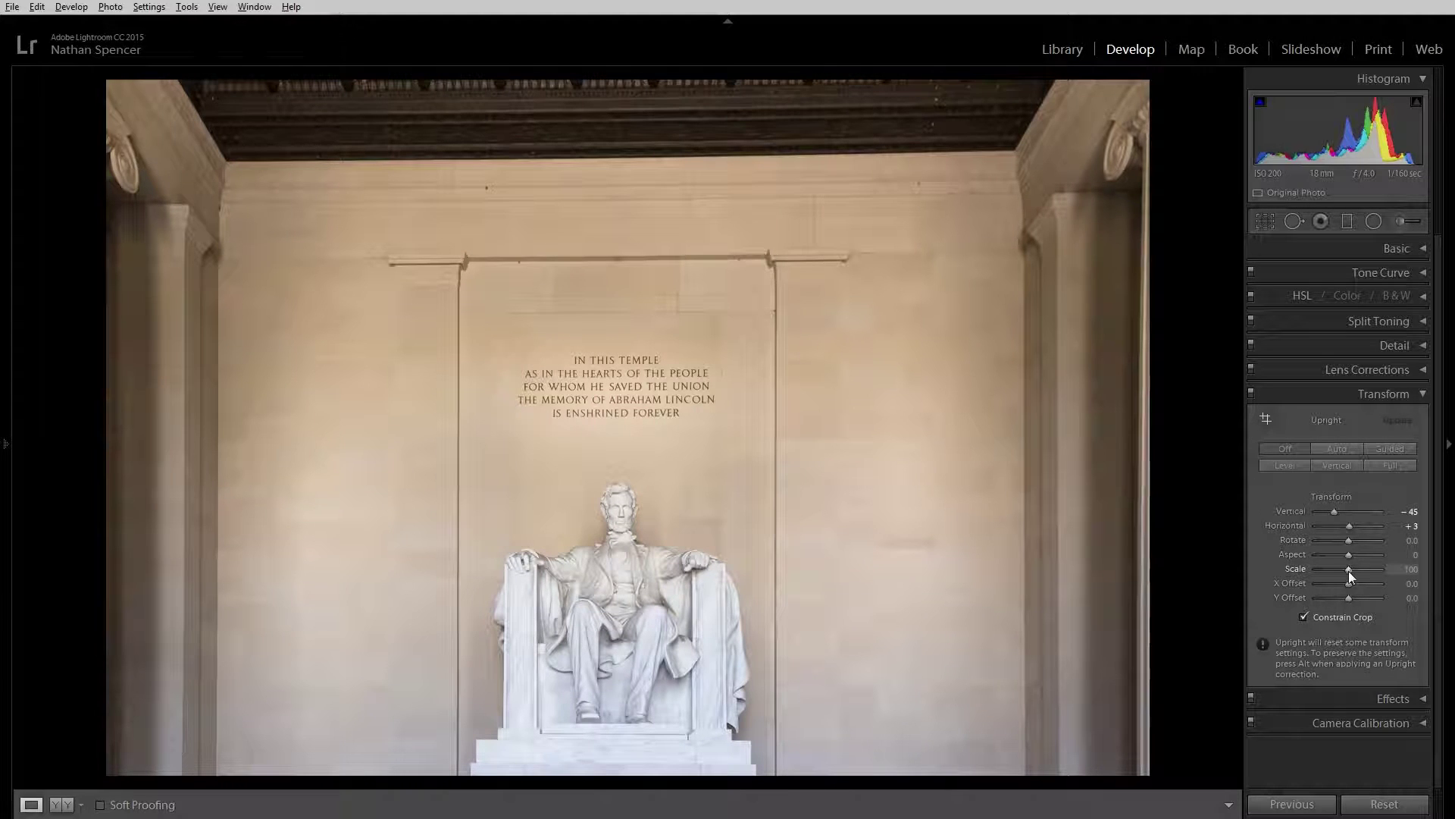
mouse_move(1354, 556)
left_mouse_down()
mouse_move(1376, 560)
mouse_move(1344, 561)
left_mouse_up()
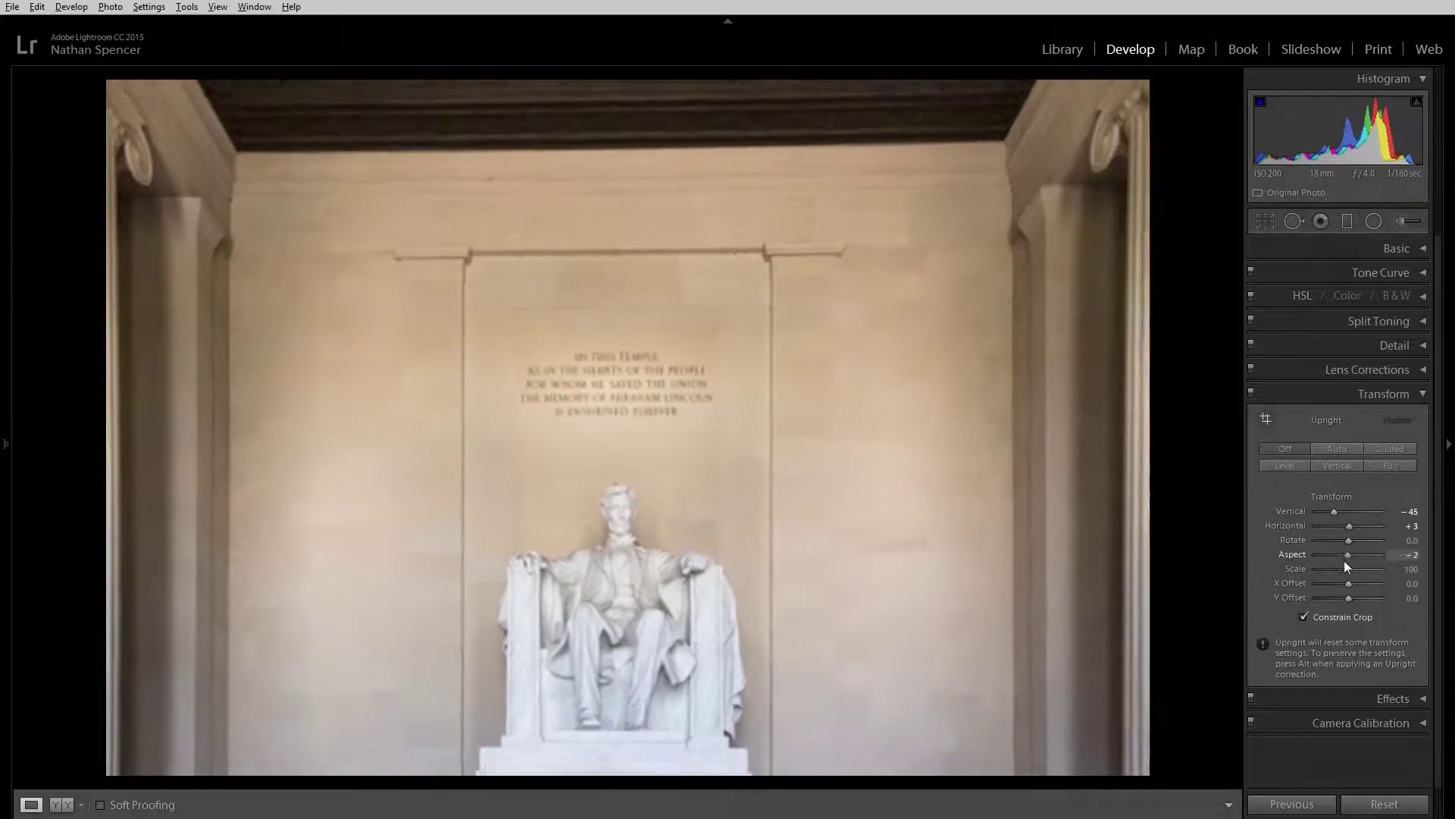
double_click(1335, 553)
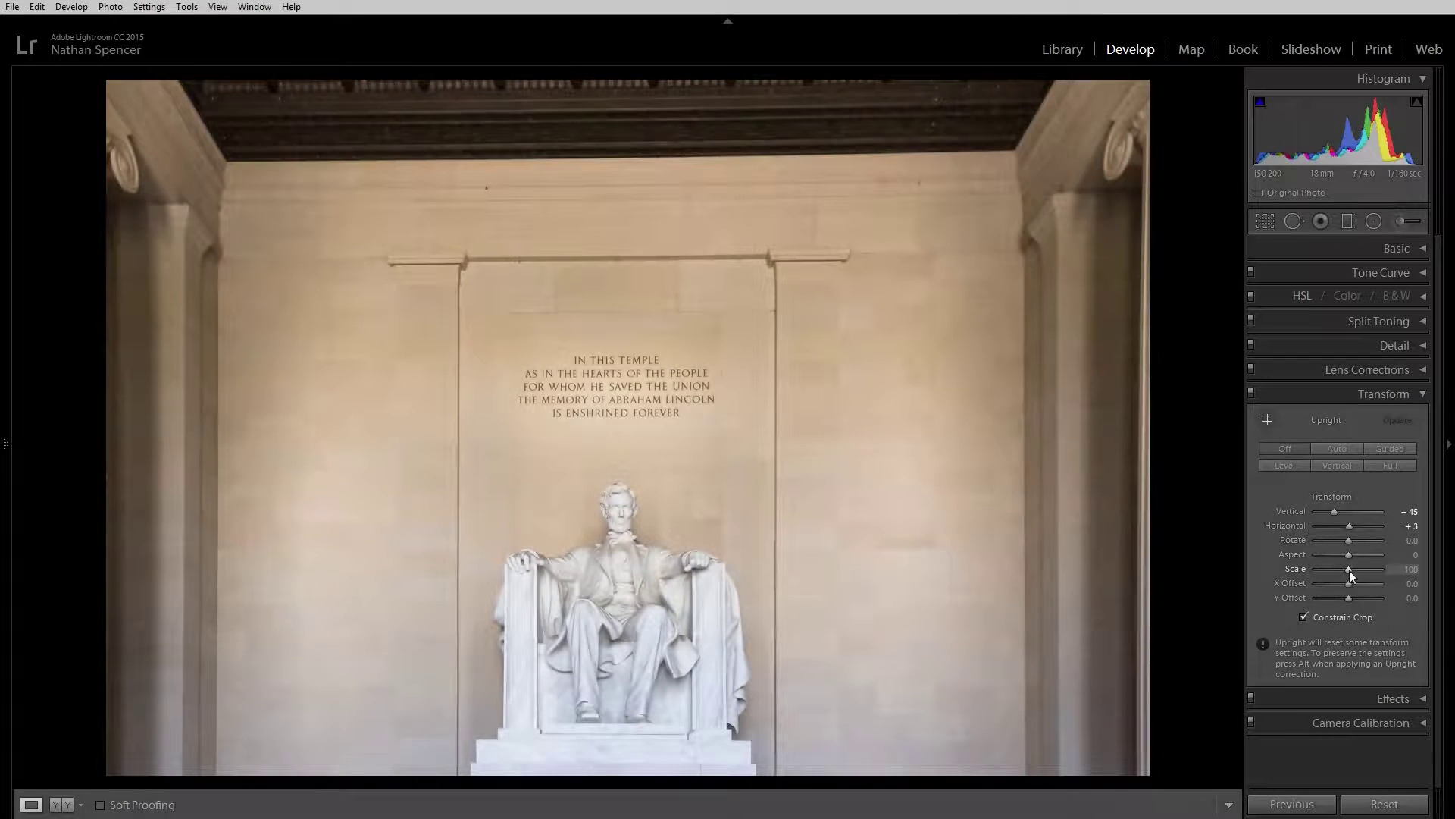
Step: Try reducing the transform Scale to 92 and to 50, resetting it to 100 between attempts
mouse_move(1349, 570)
left_mouse_down()
mouse_move(1380, 572)
mouse_move(1316, 574)
mouse_move(1344, 570)
left_mouse_up()
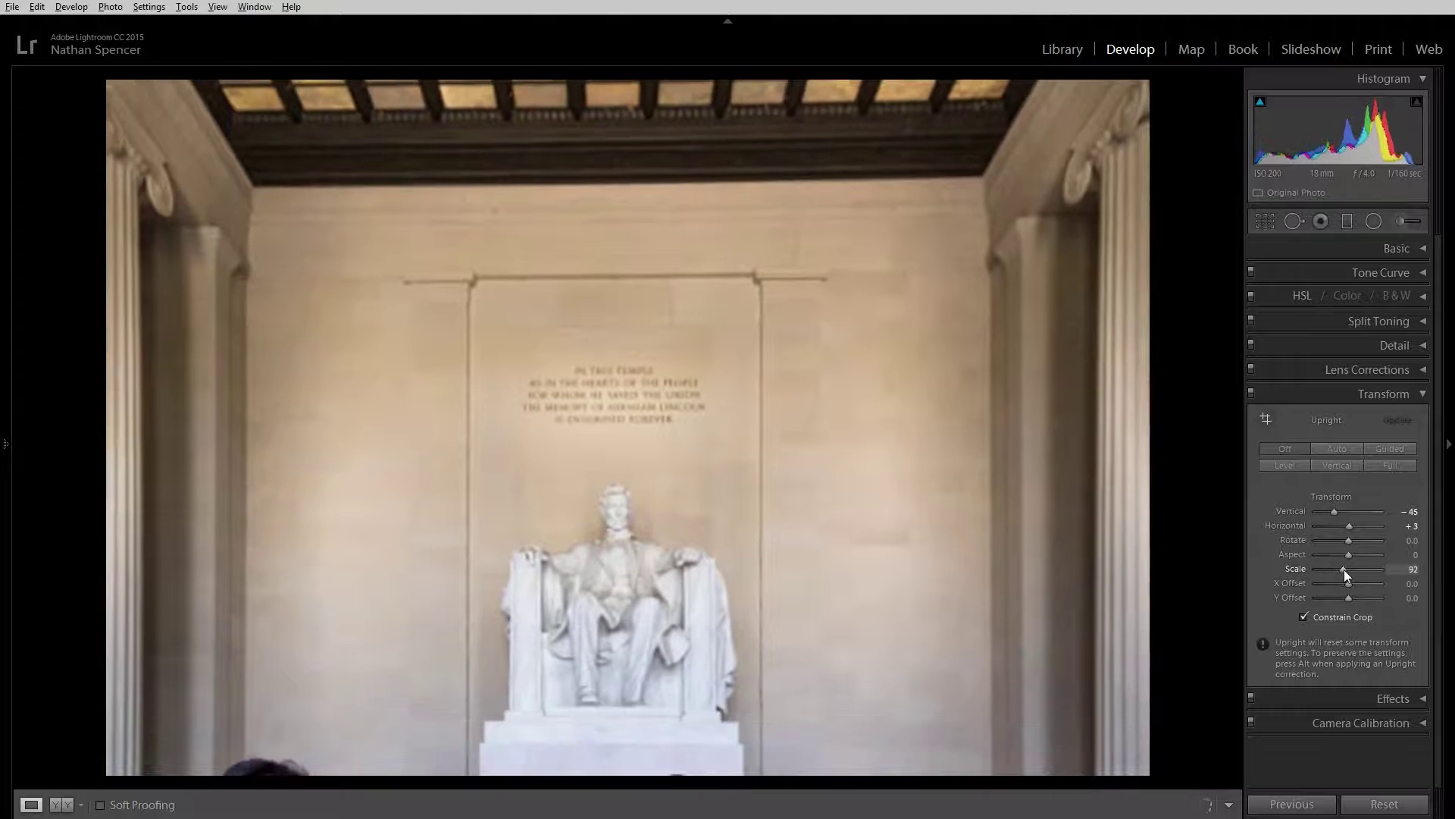
double_click(1344, 570)
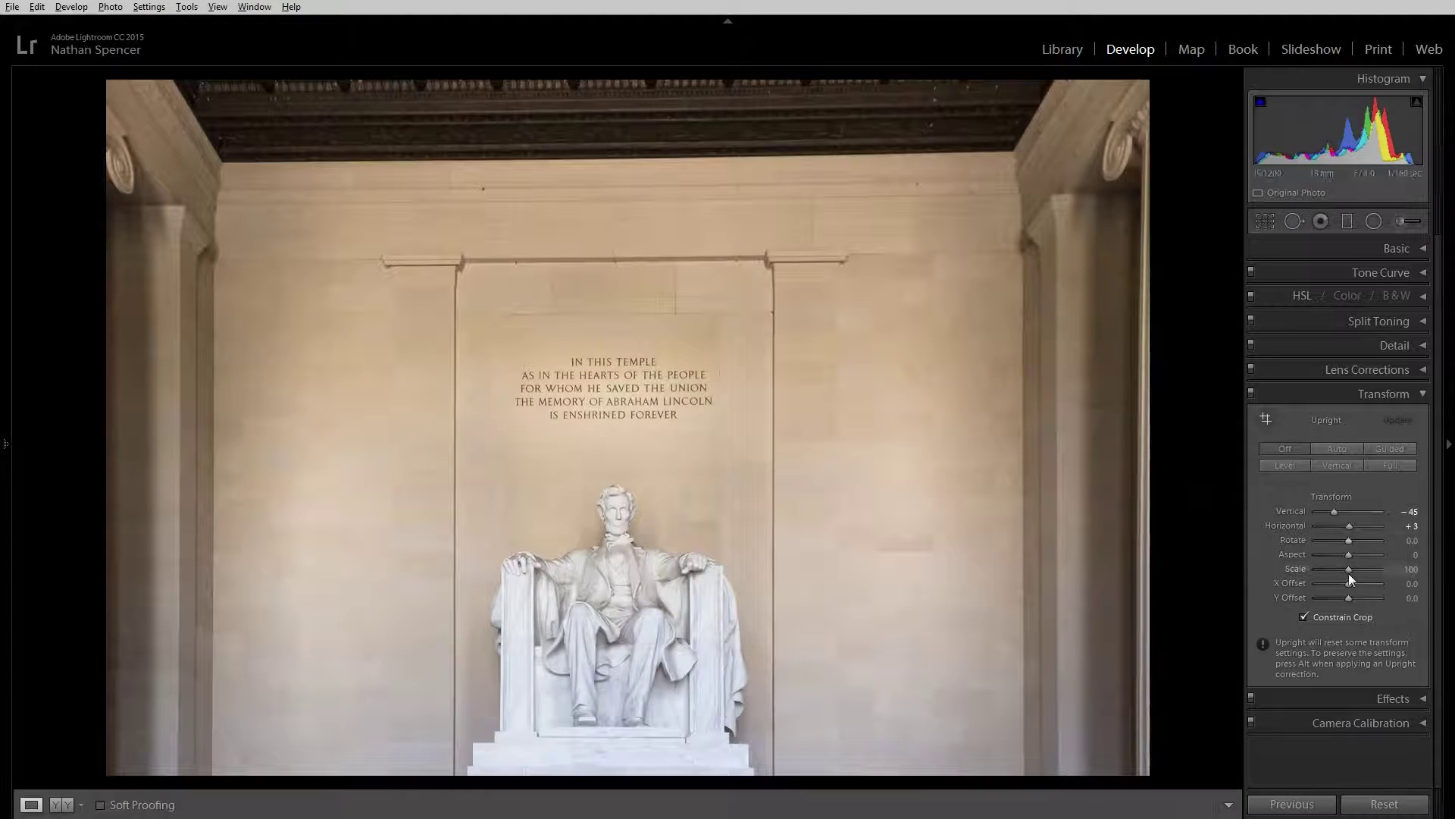
left_click_drag(1349, 574, 1311, 568)
double_click(1319, 569)
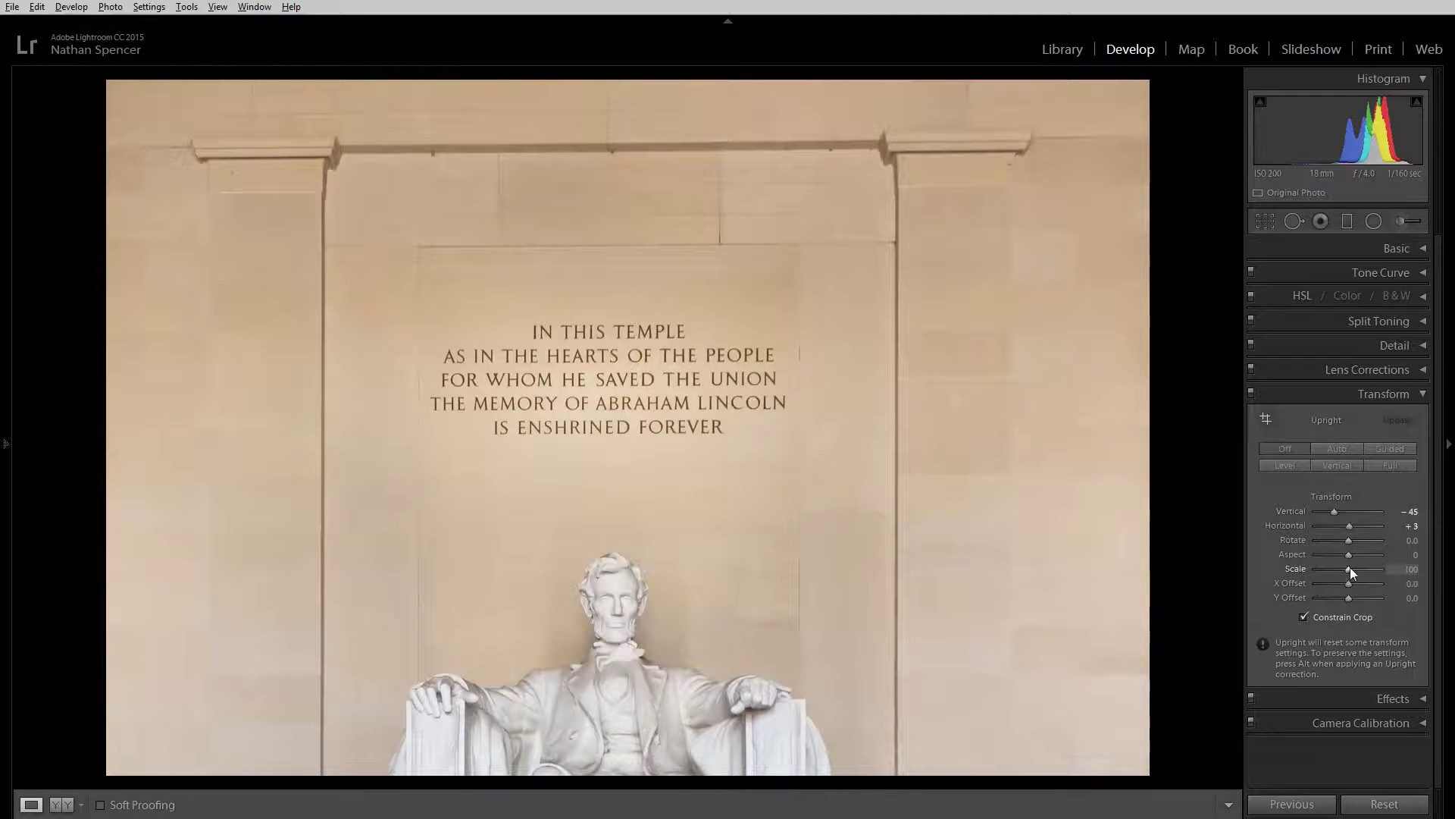
left_click_drag(1349, 567, 1308, 572)
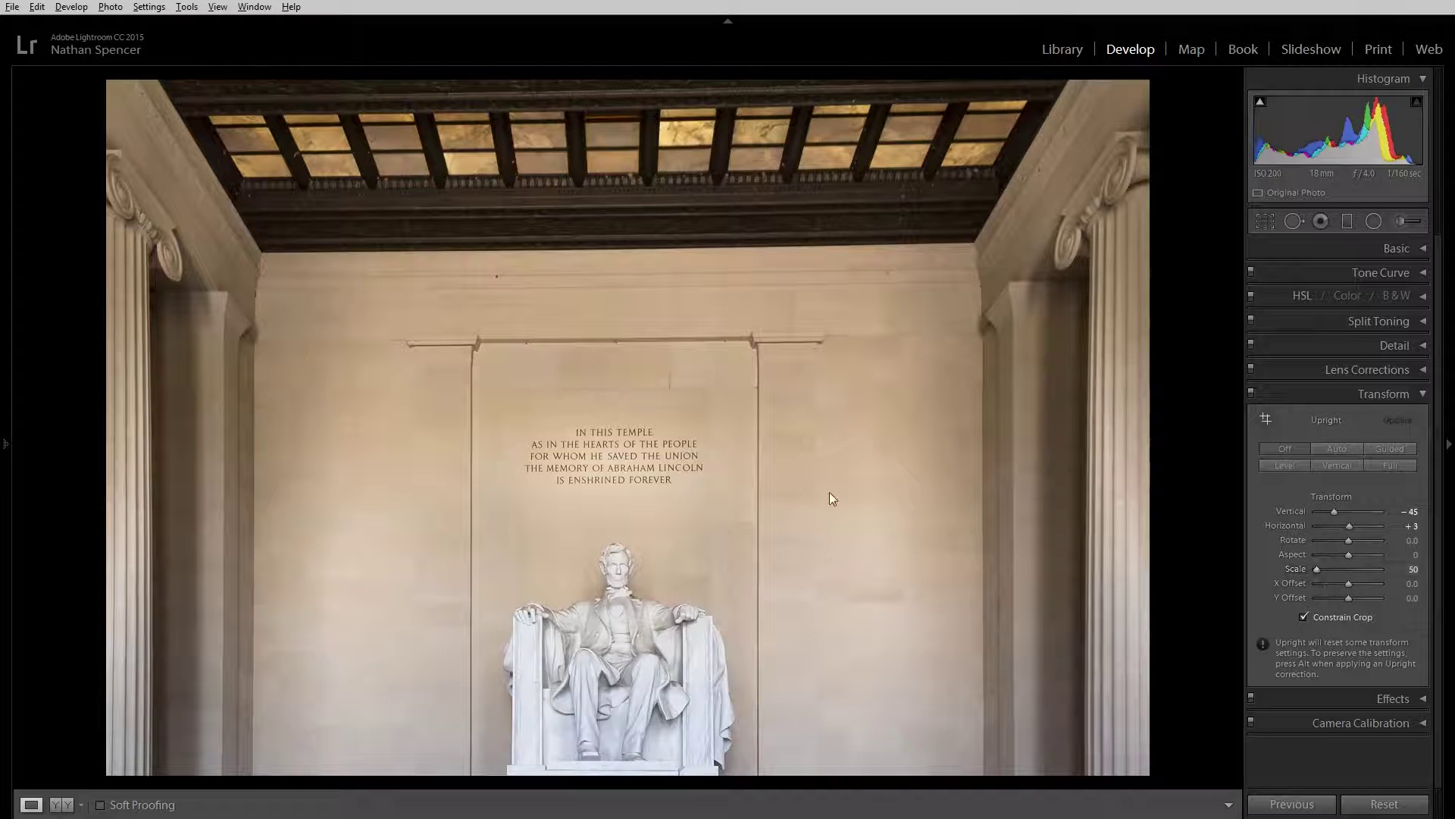
Step: Reset the crop to the full frame, and return Scale to 100 with Constrain Crop enabled
left_click(1262, 221)
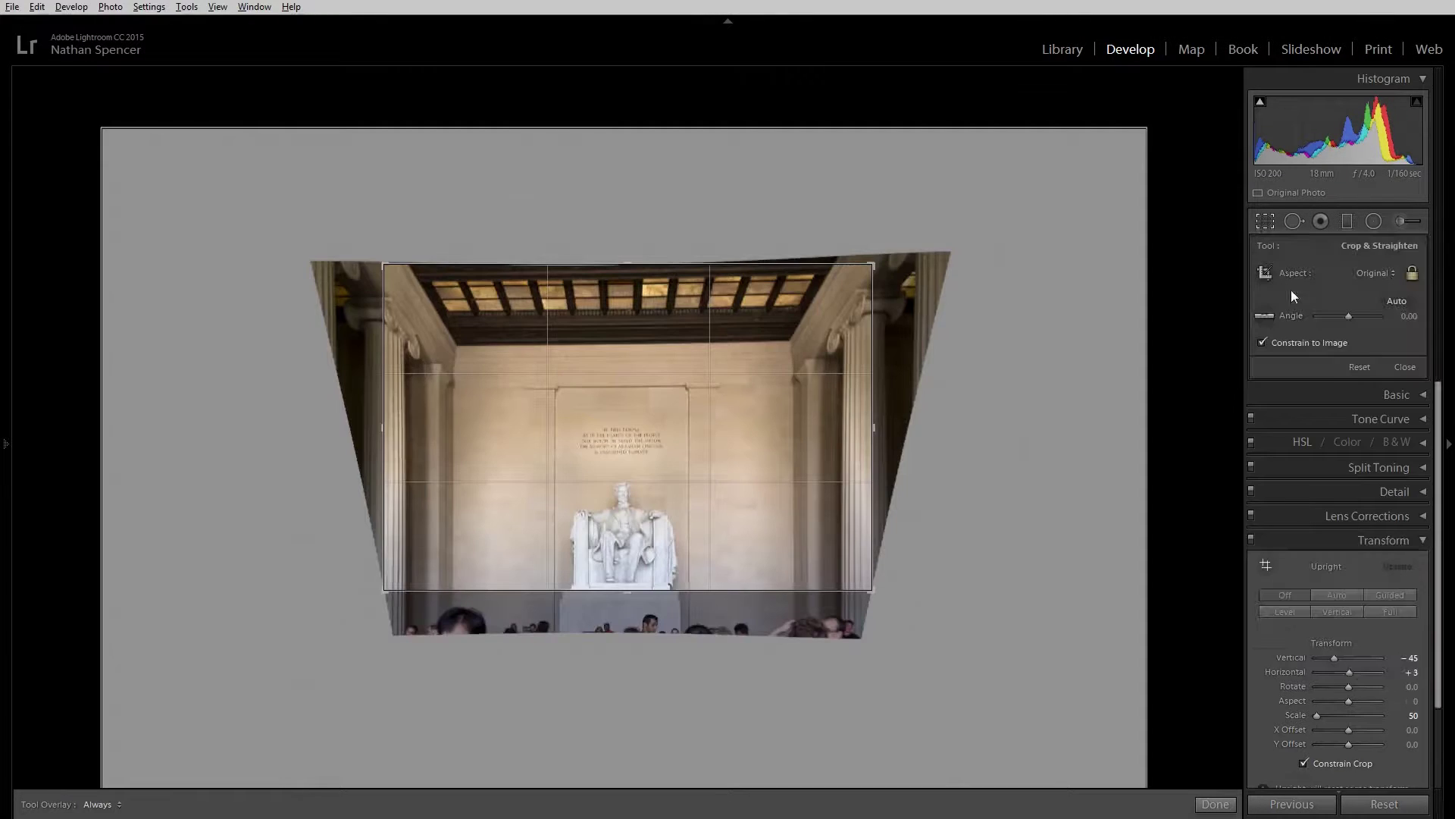
left_click(1361, 367)
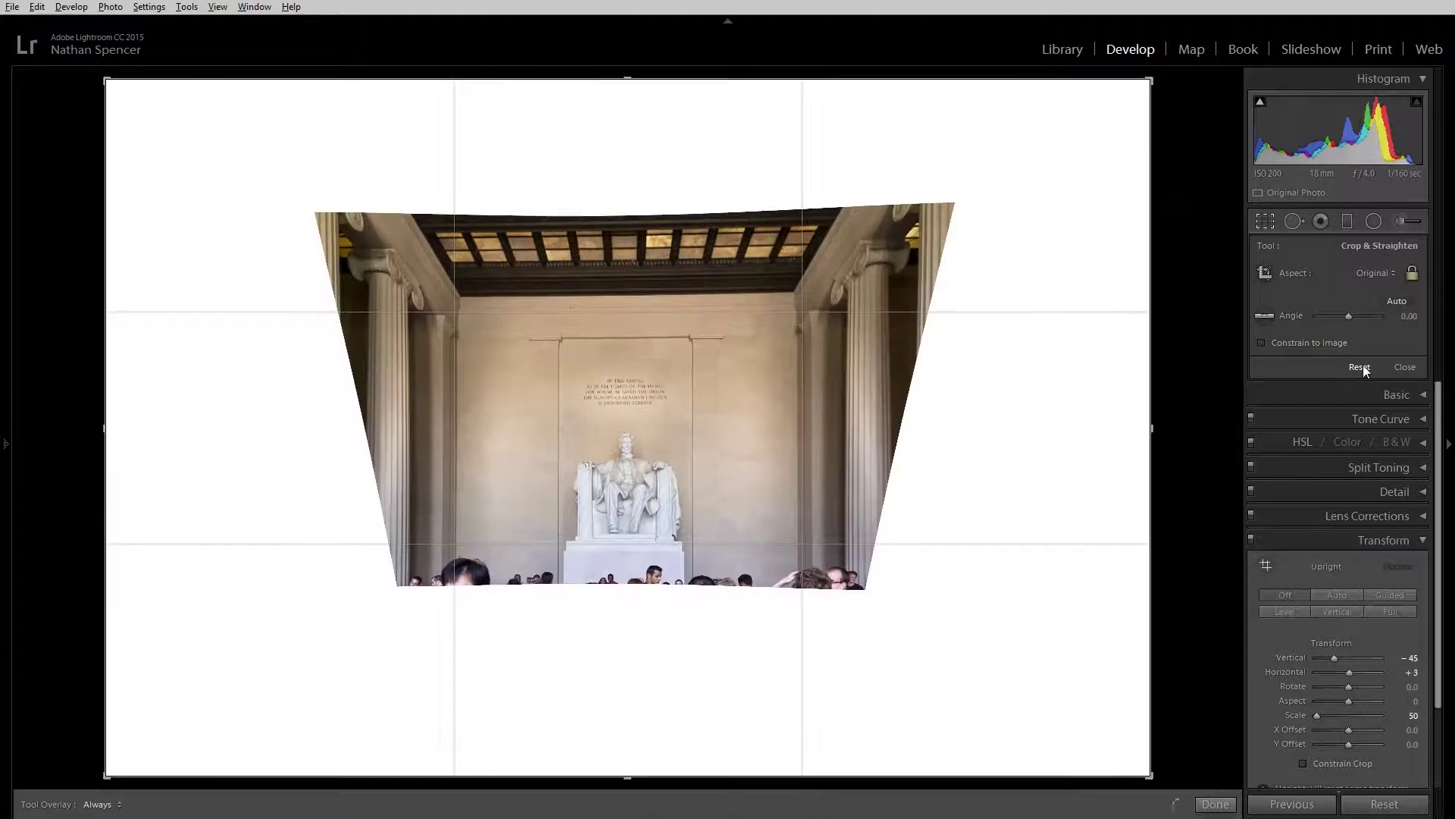
left_click(1215, 803)
double_click(1319, 571)
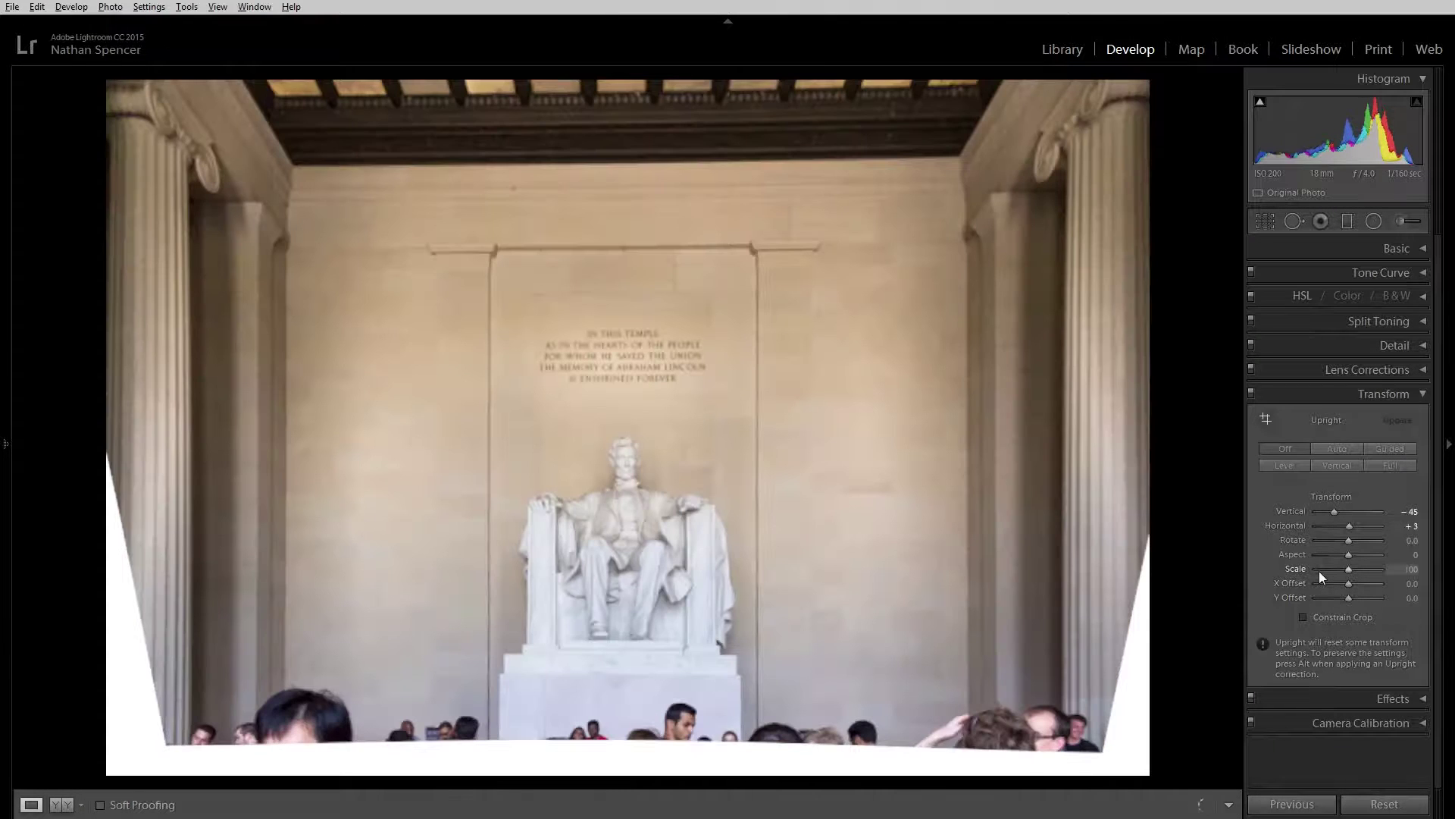
left_click(1331, 618)
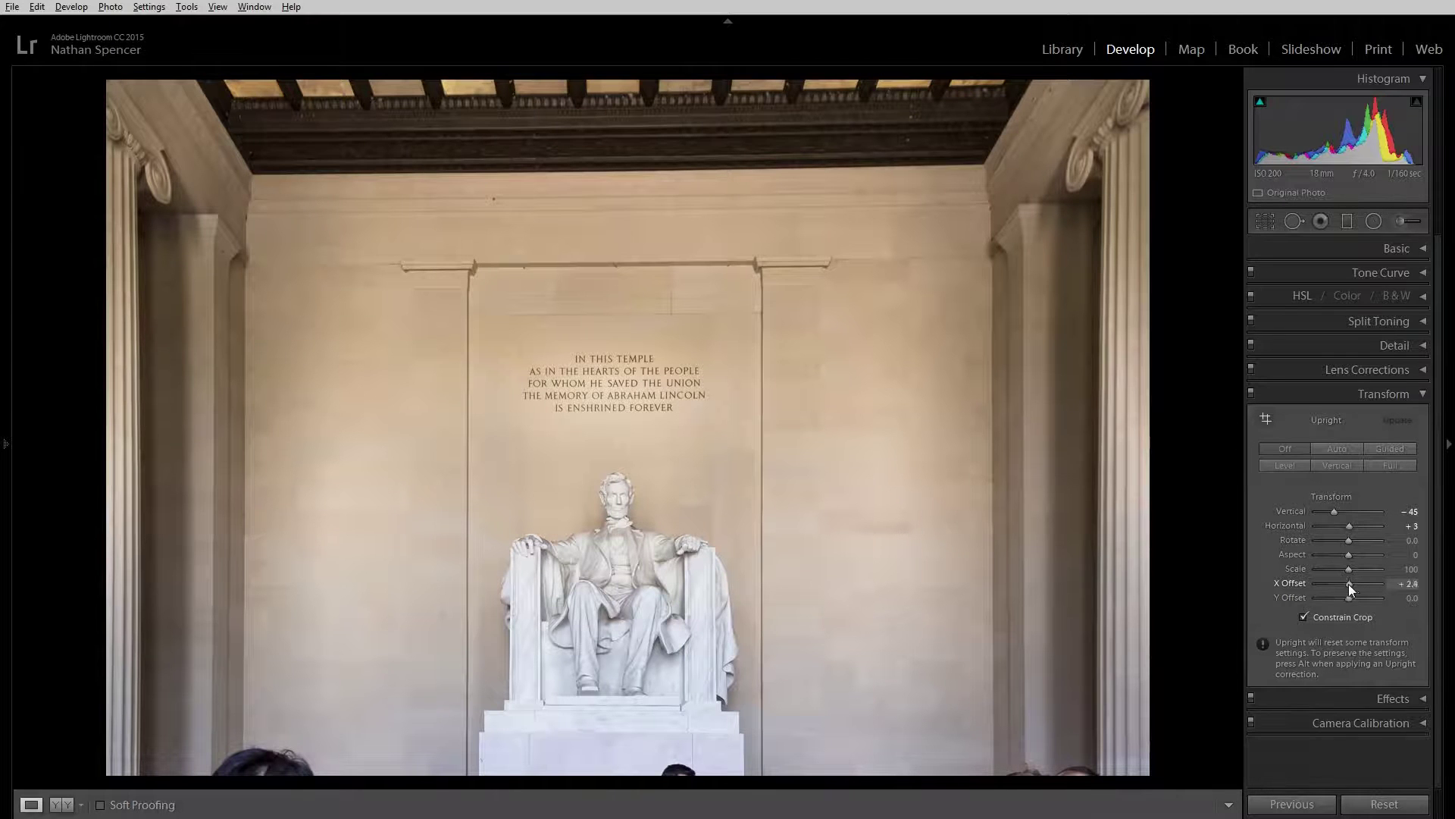
Step: Try shifting the image with the Y Offset and X Offset, ending with X Offset at +21.4
mouse_move(1348, 584)
left_mouse_down()
mouse_move(1334, 579)
mouse_move(1349, 583)
left_mouse_up()
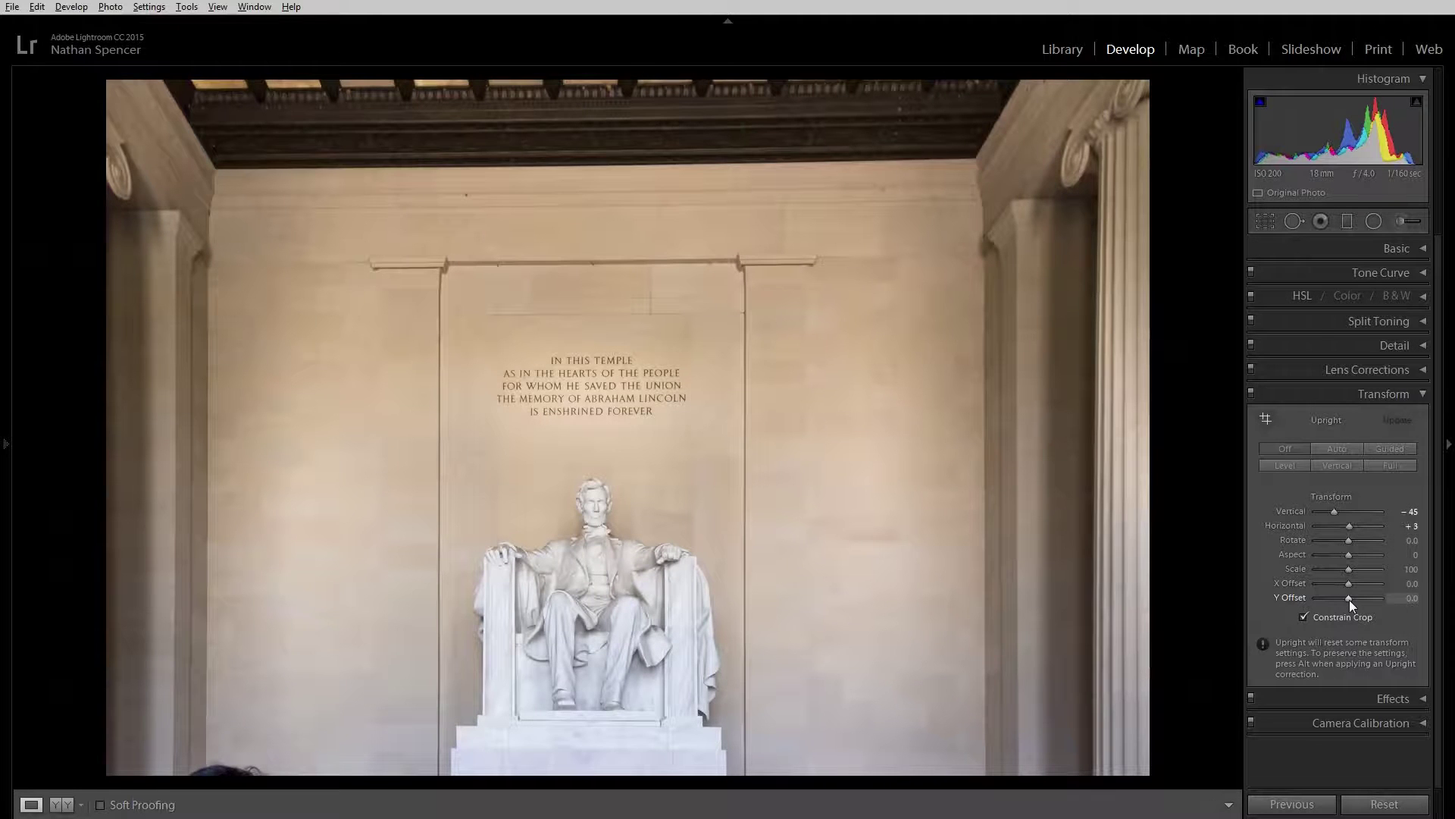
left_click_drag(1349, 598, 1349, 598)
mouse_move(1347, 584)
left_mouse_down()
mouse_move(1374, 587)
mouse_move(1354, 585)
left_mouse_up()
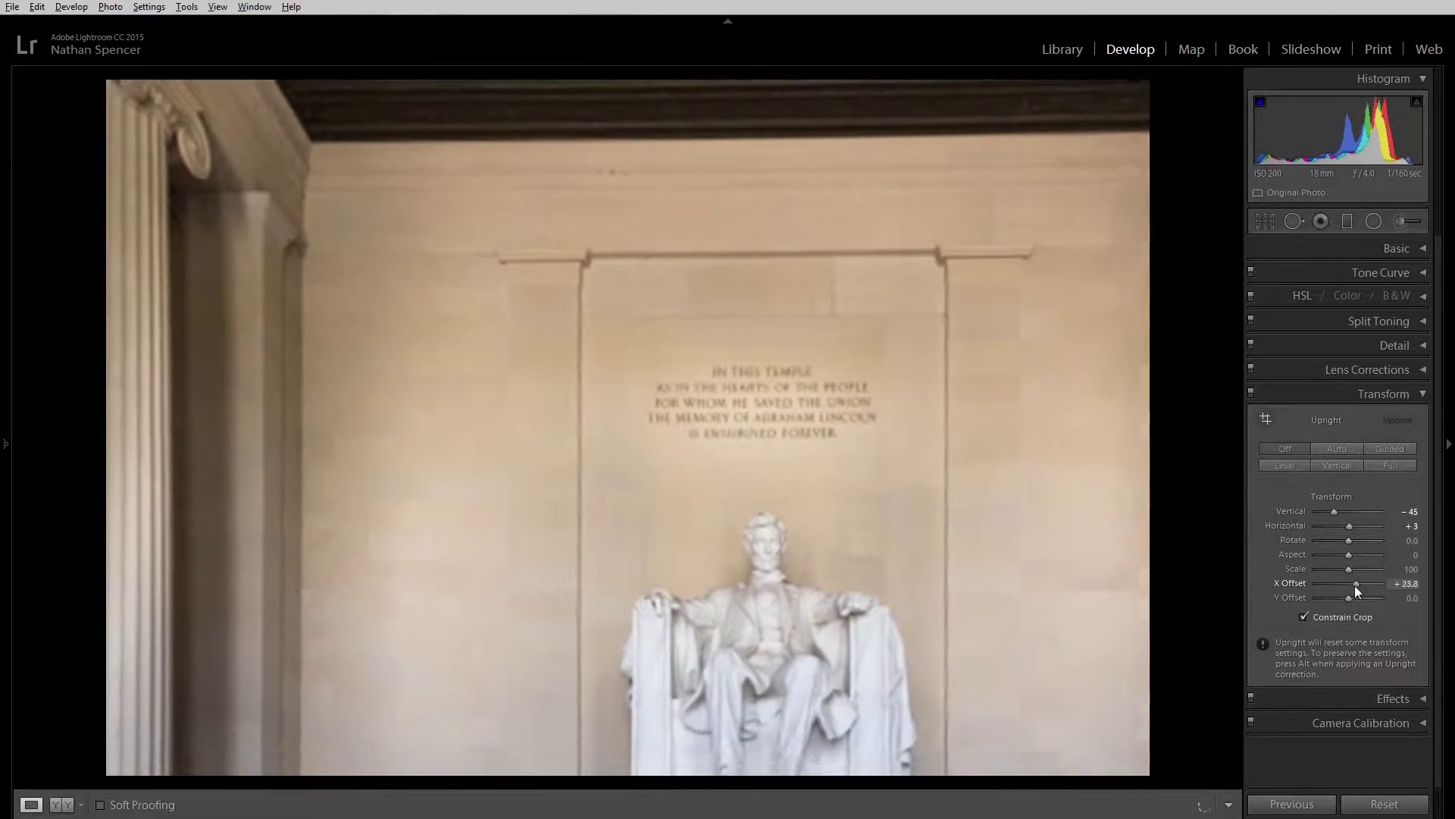
Step: Reset the crop to the full frame and return the X Offset to 0.0
left_click(1264, 220)
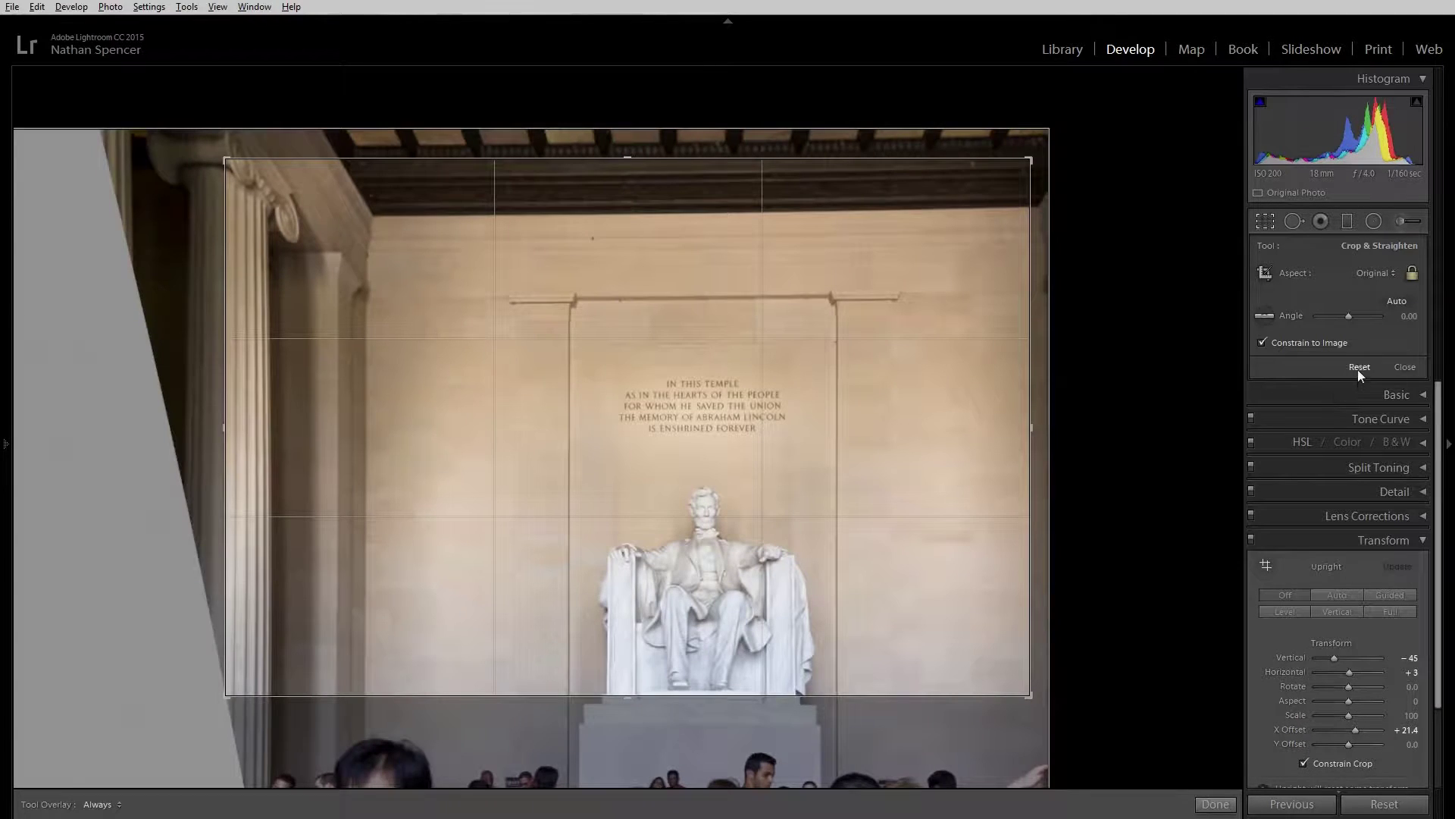
left_click(1358, 367)
left_click(1217, 805)
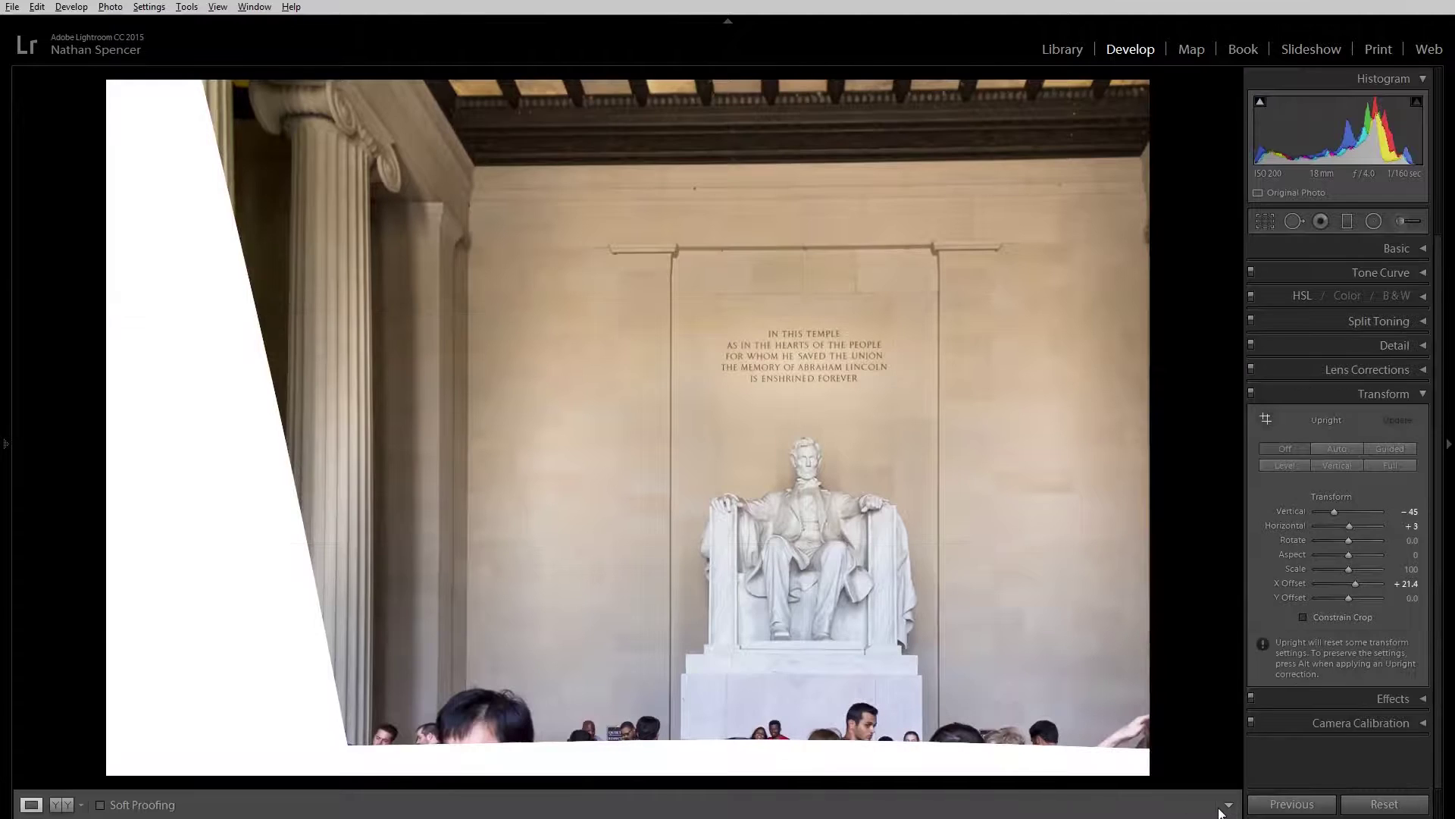
double_click(1356, 588)
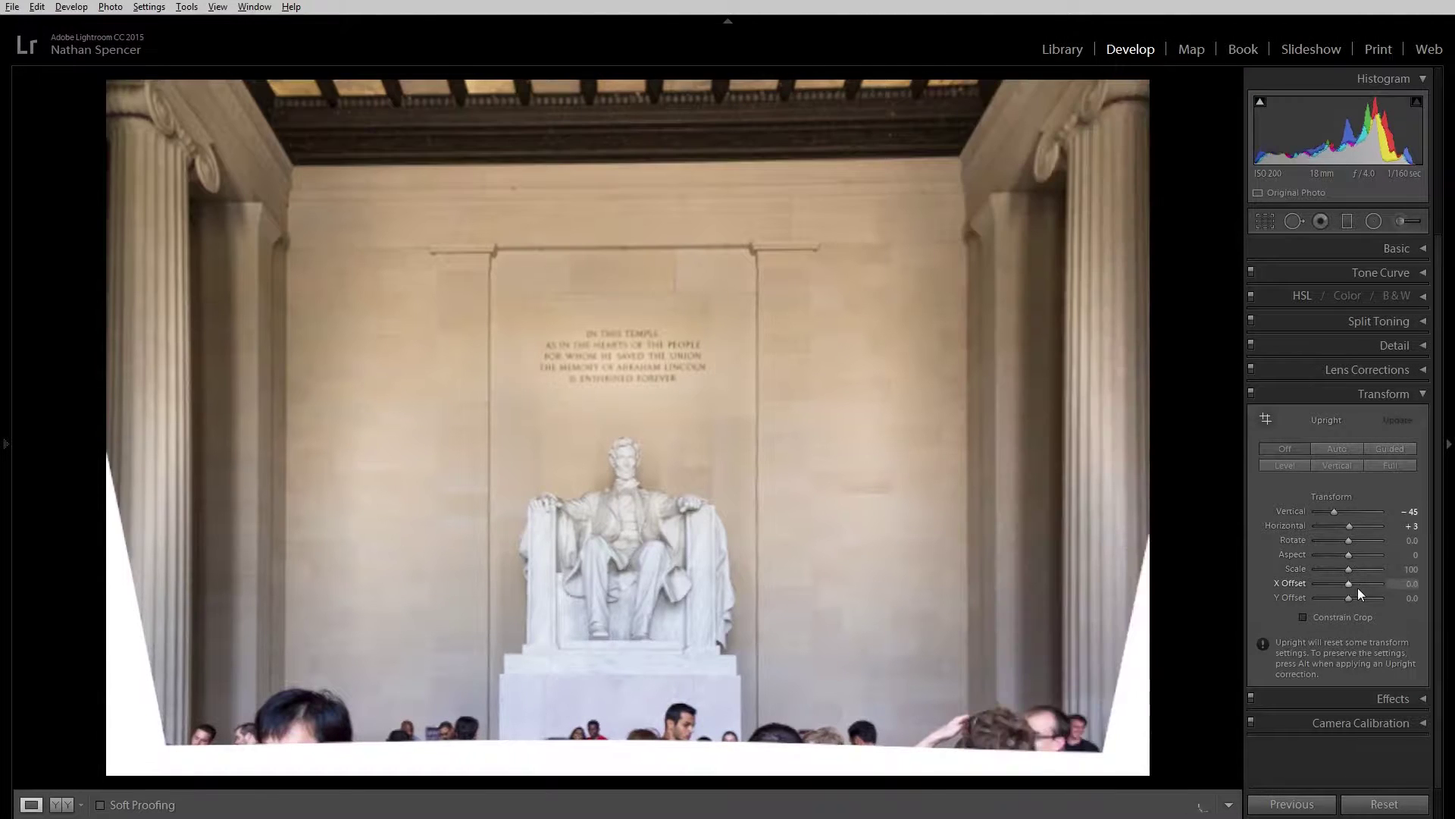
Step: Enable Constrain Crop on the corrected photo, checking the crop overlay before and after
left_click(1269, 221)
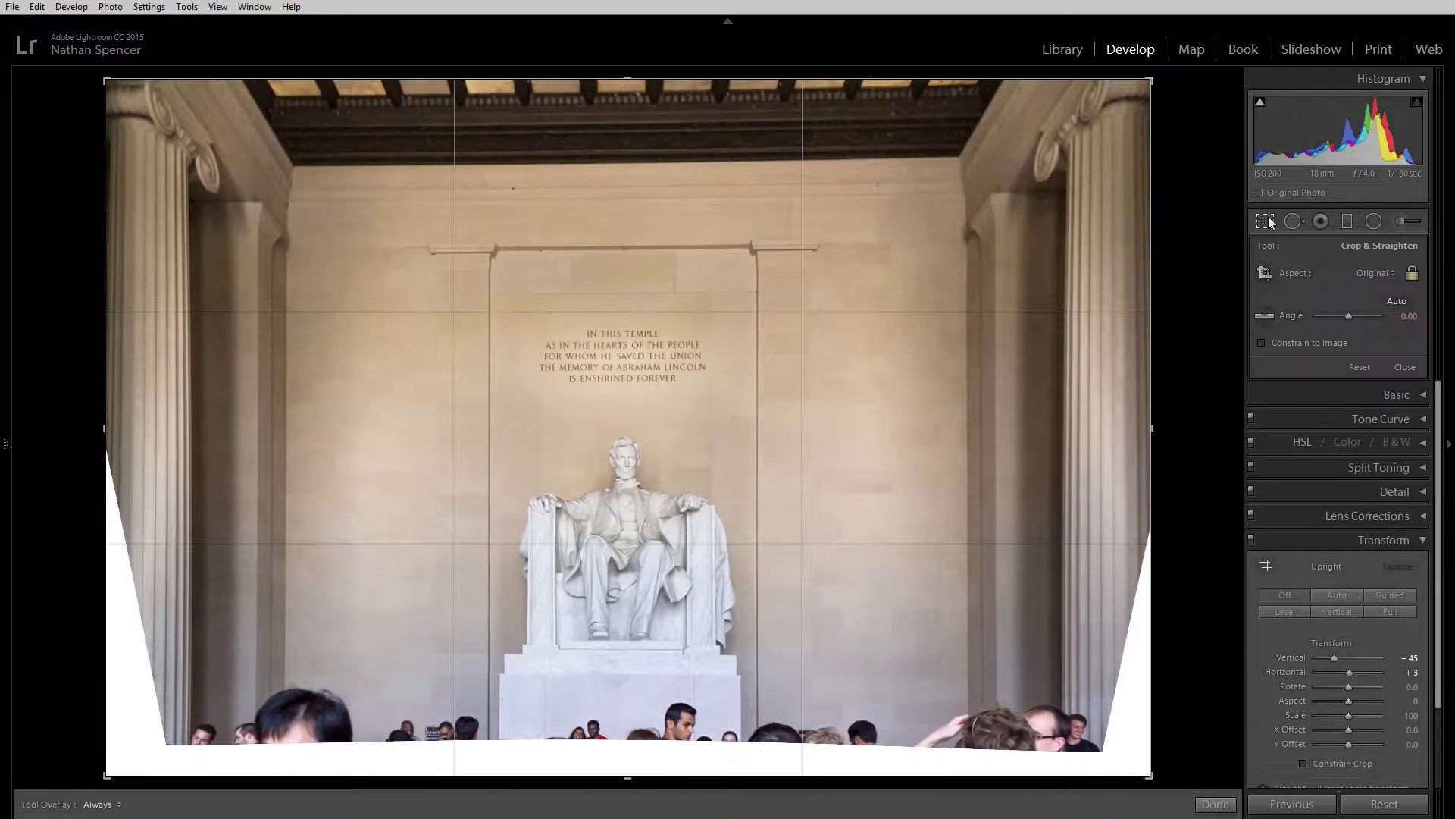
left_click(1270, 222)
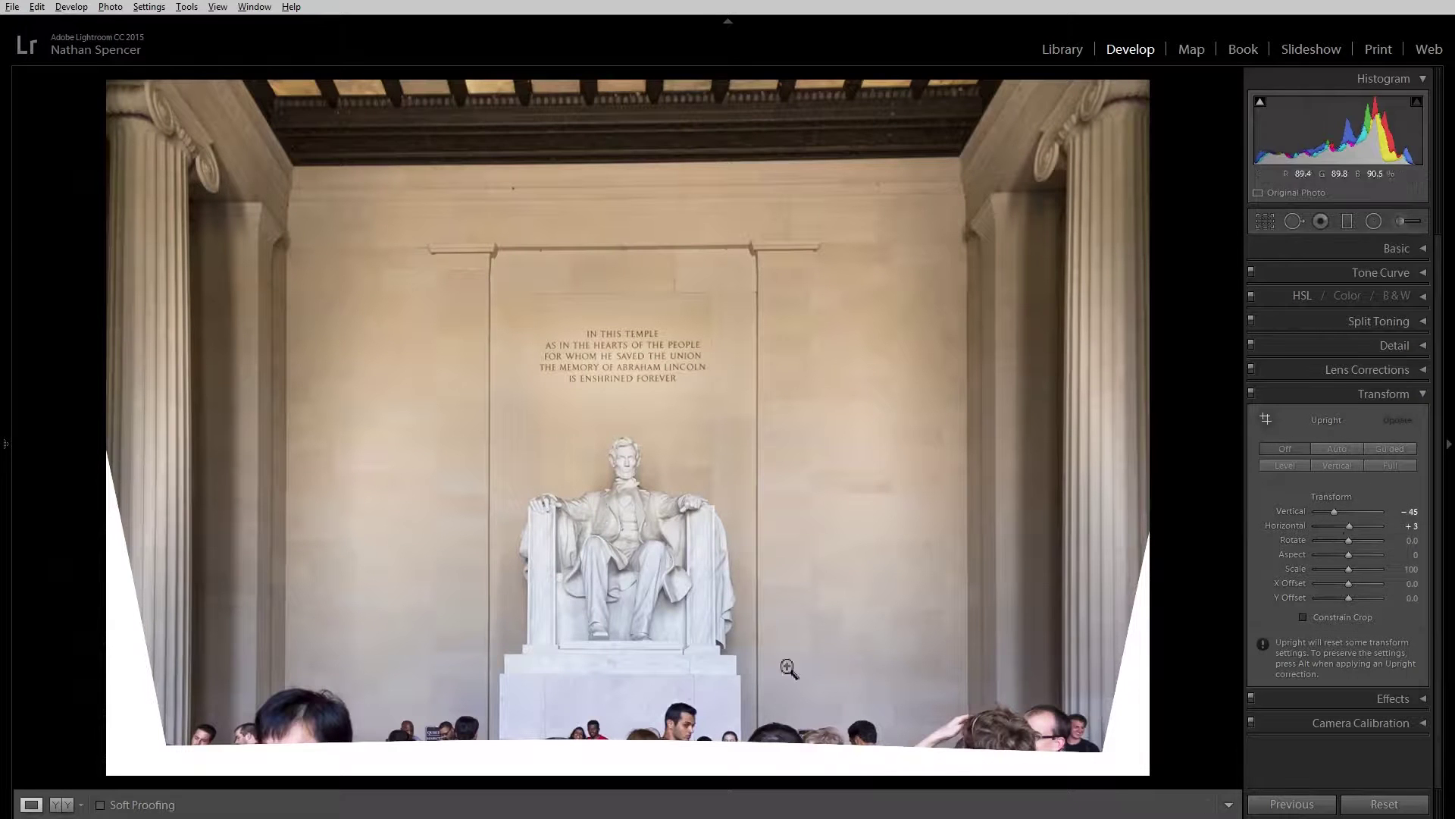
left_click(1316, 614)
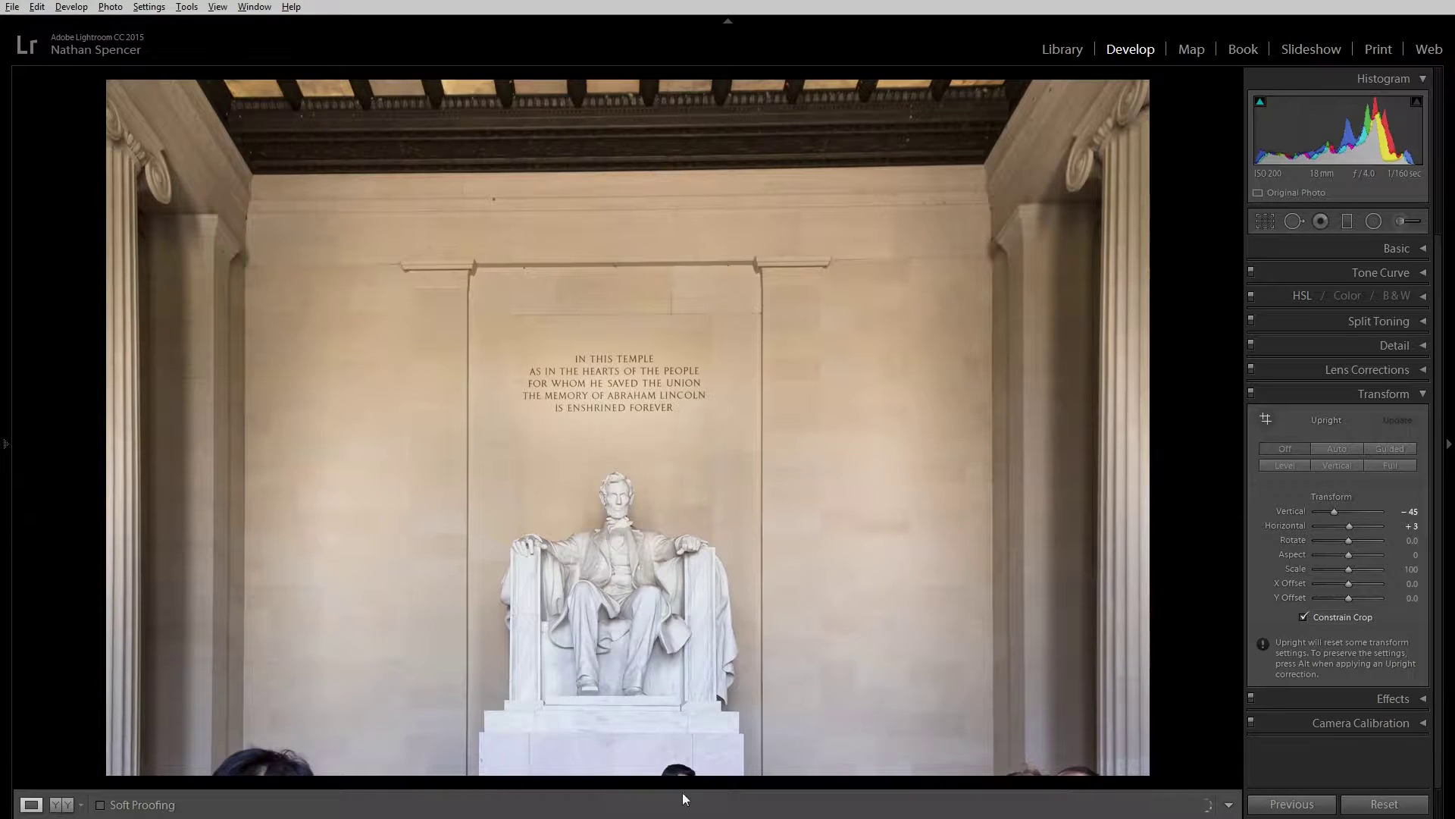
left_click(1272, 223)
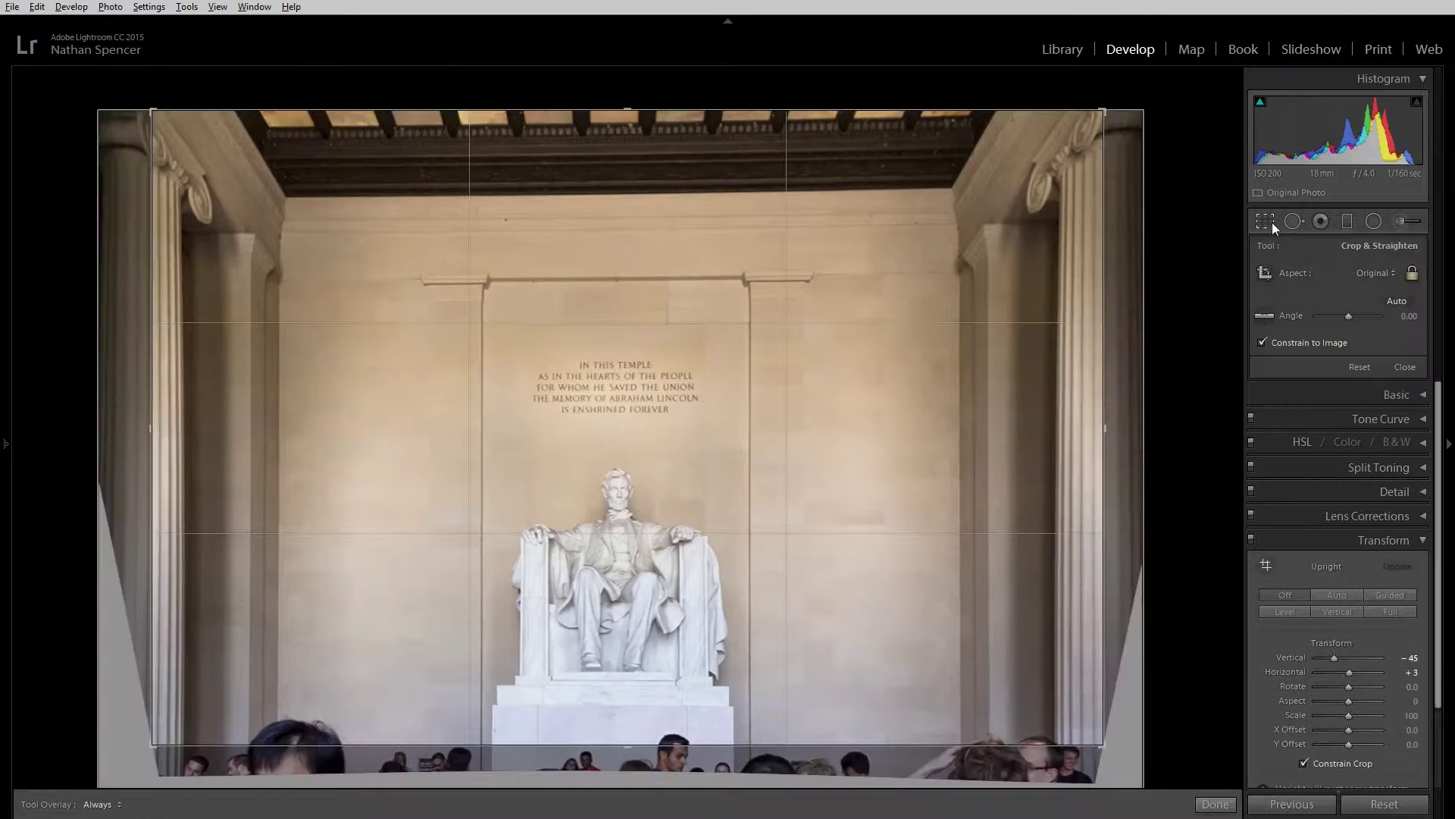
left_click(1272, 221)
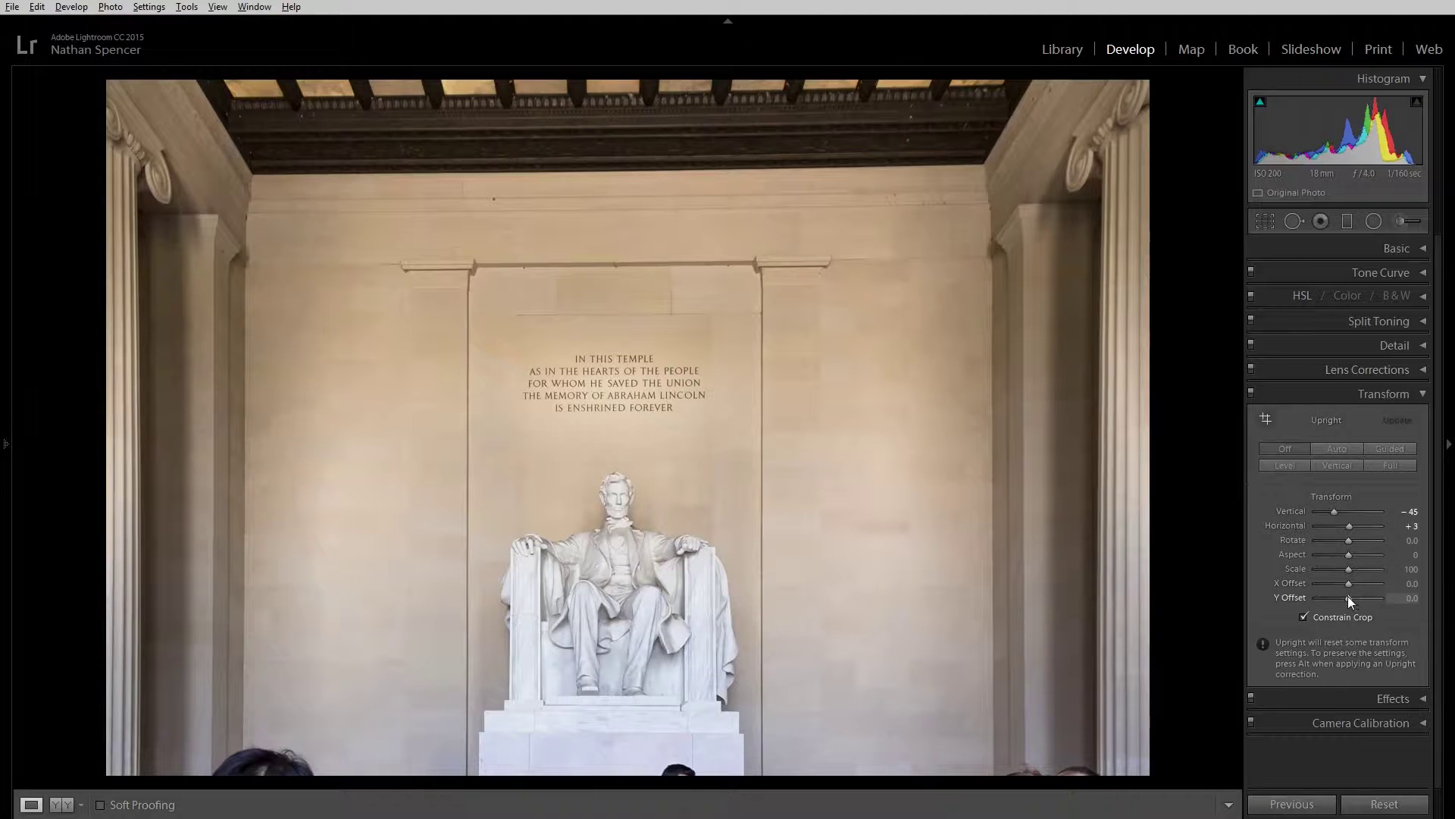
Step: Set the Y Offset to −4.8 to shift the image down within the crop
left_click_drag(1349, 598, 1348, 602)
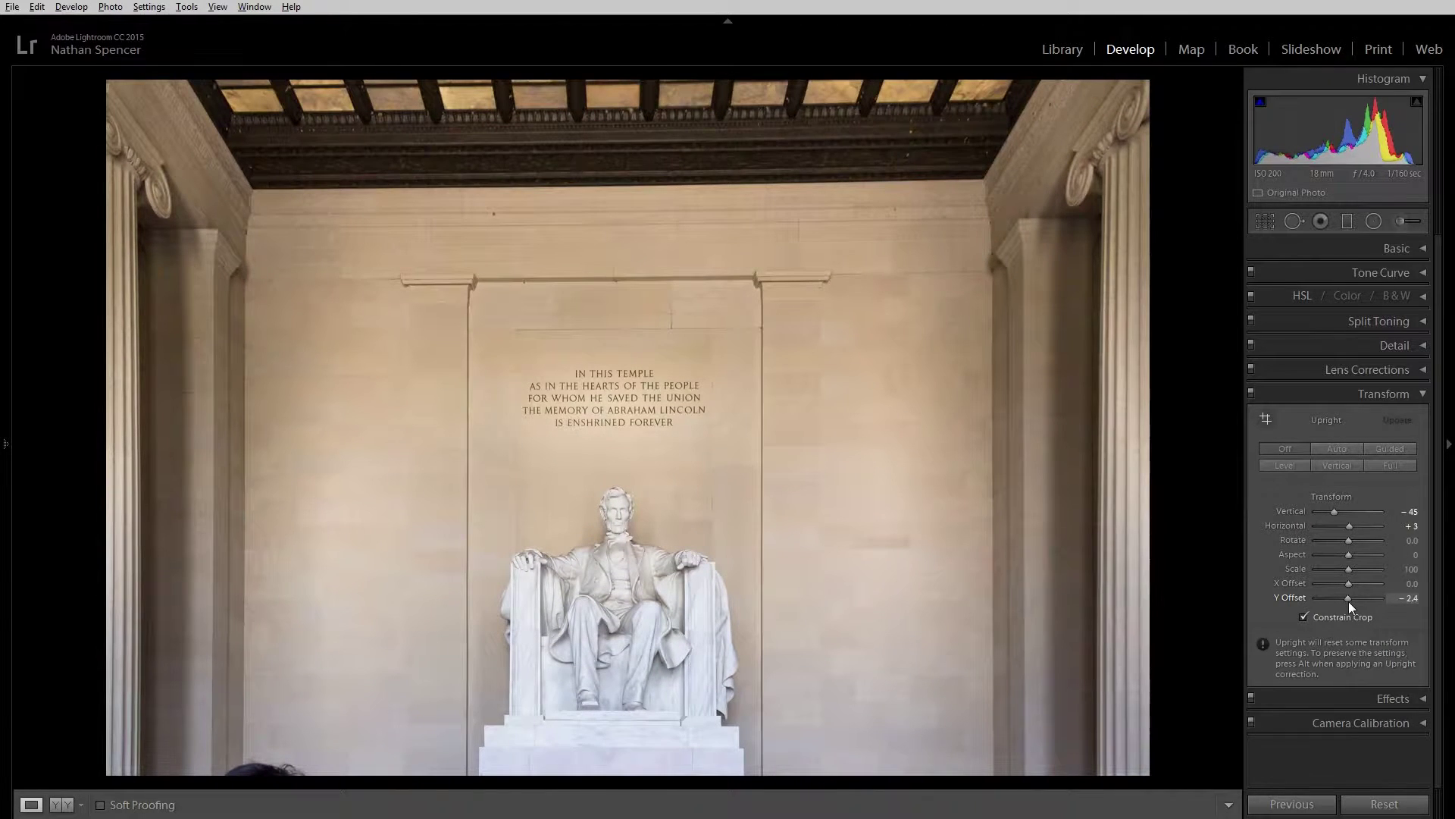
left_click_drag(1348, 601, 1347, 602)
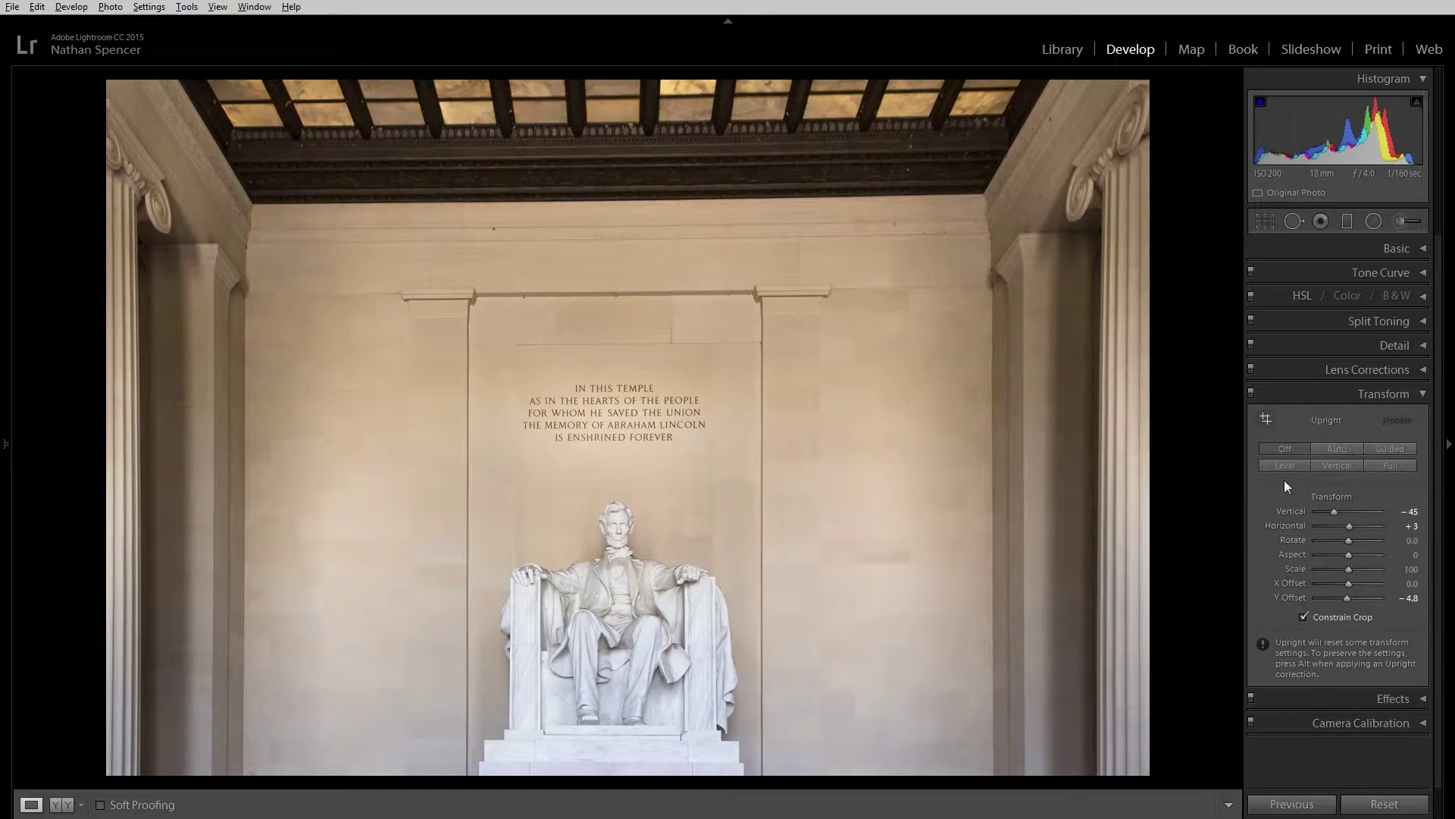
Step: Inspect the radial filter on the right column and switch the Transform corrections off to compare its placement
left_click(1374, 222)
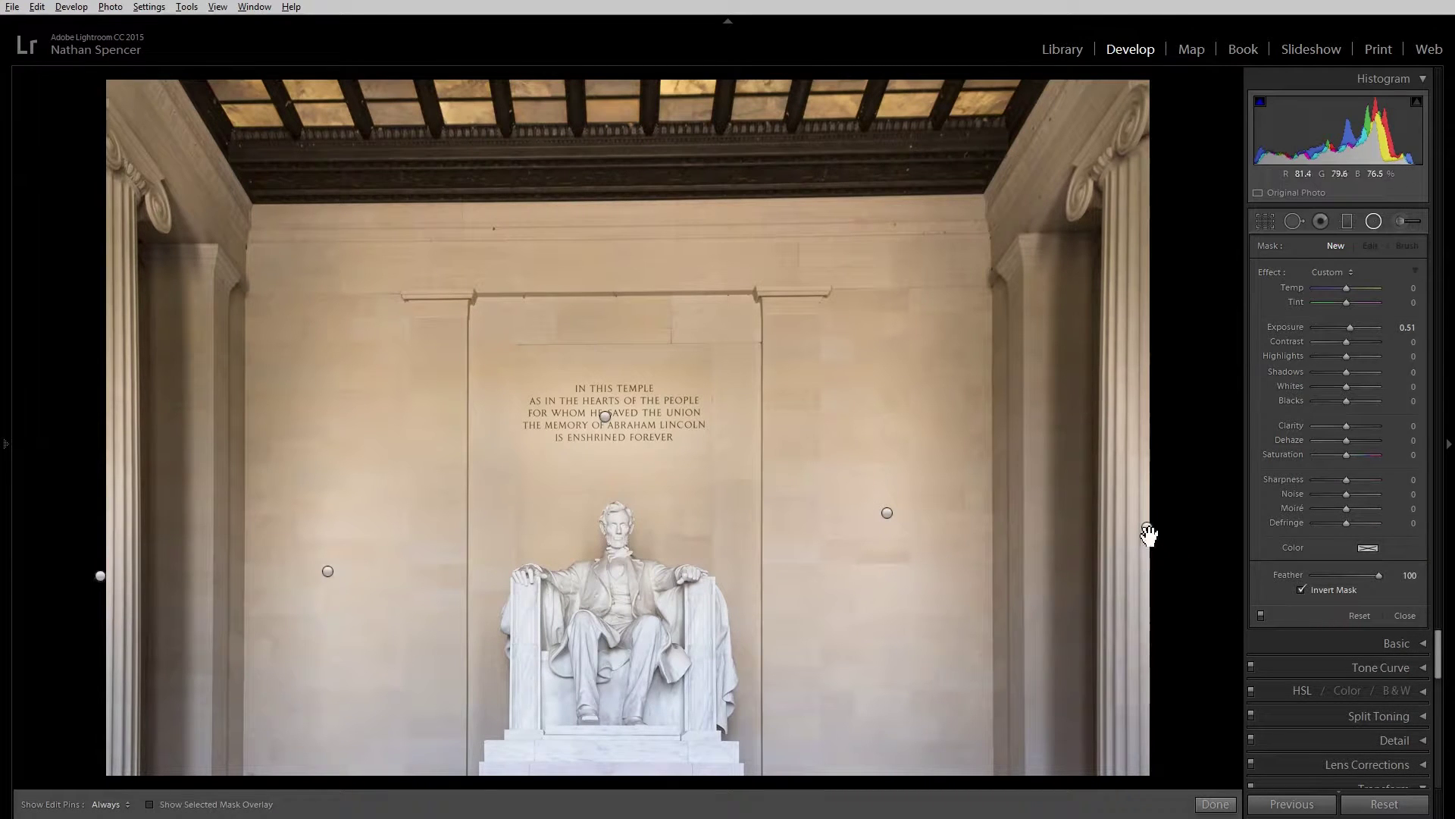
left_click(1148, 531)
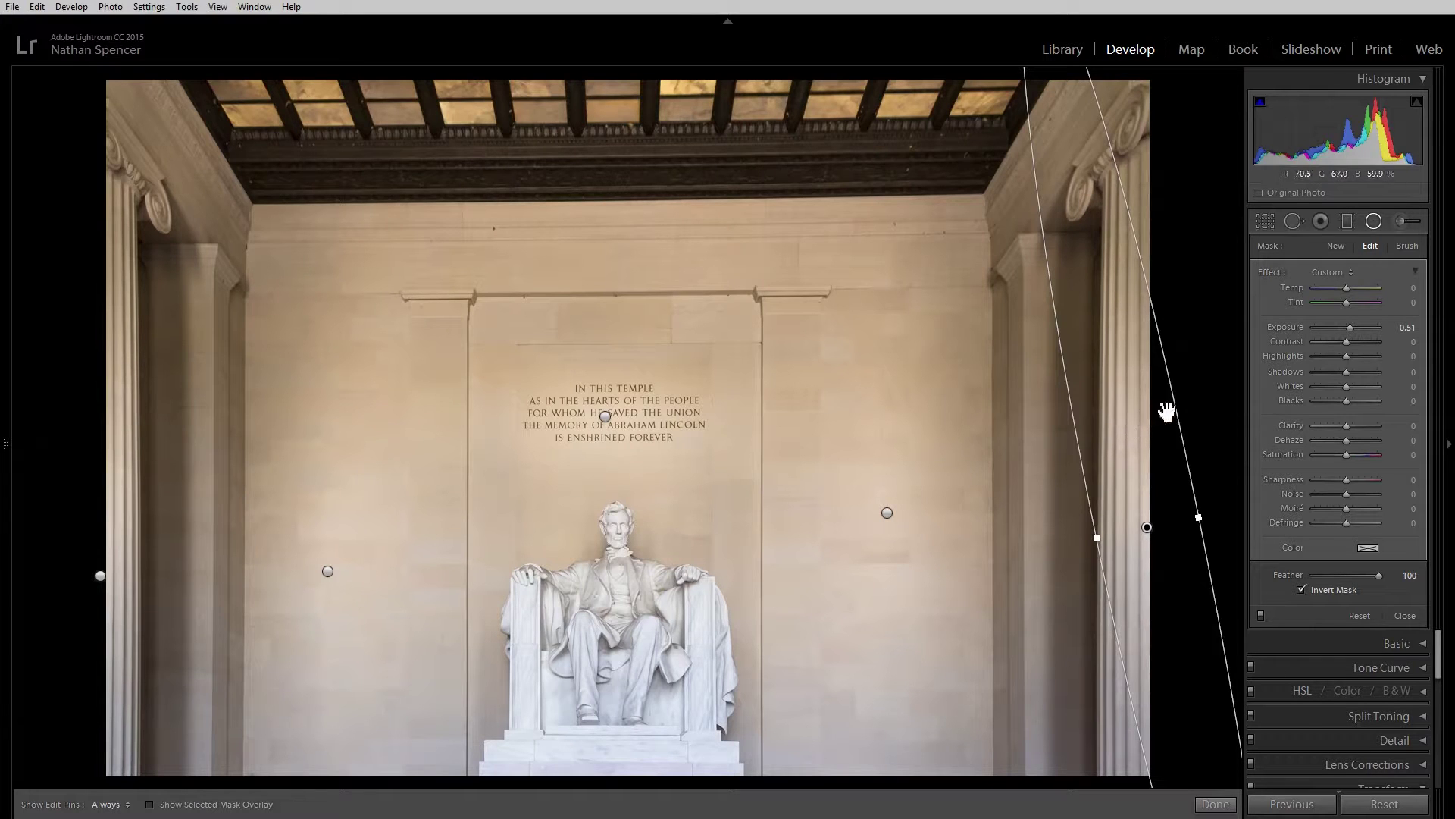
scroll(1399, 681, "down", 2)
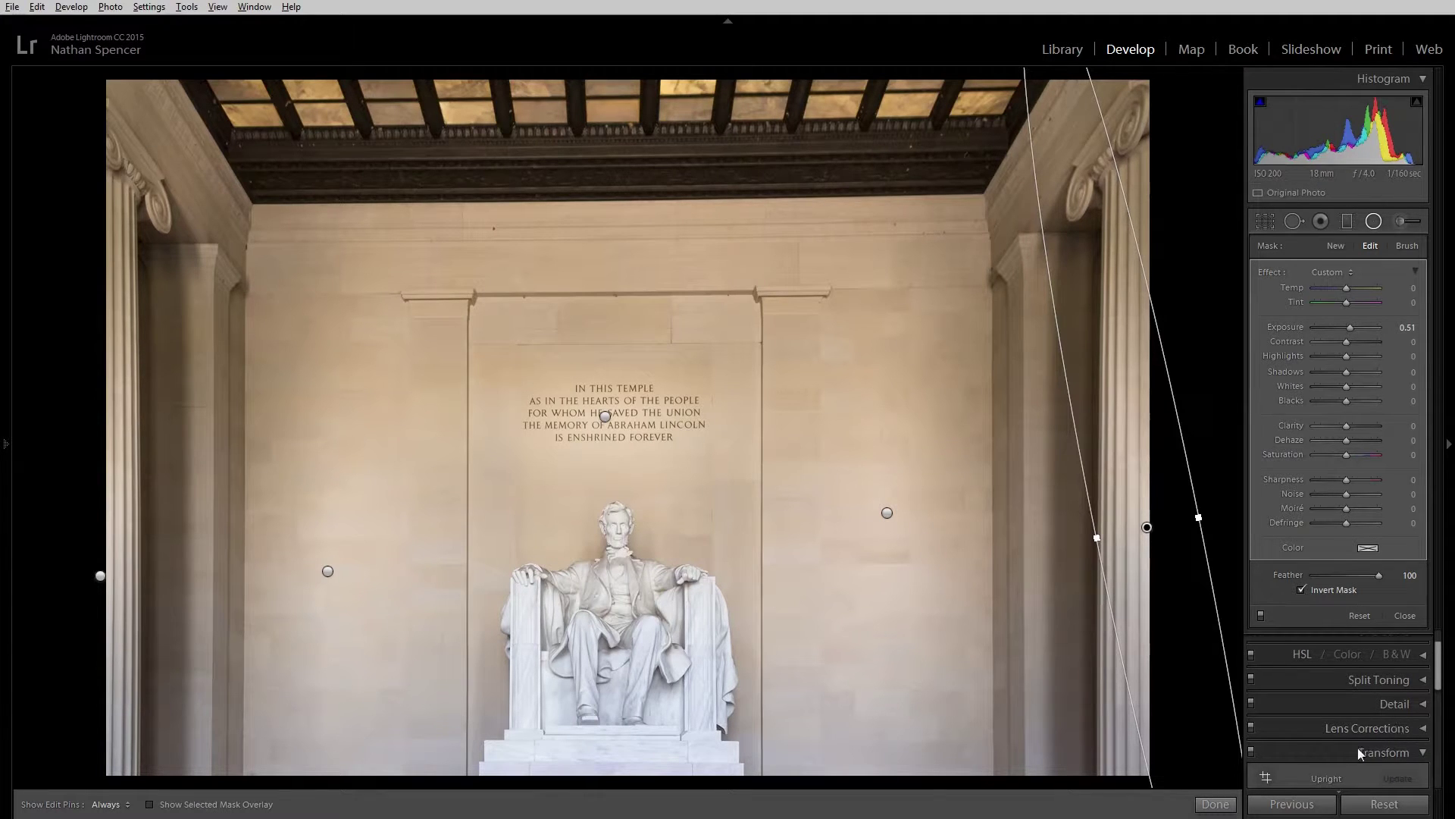
left_click(1249, 752)
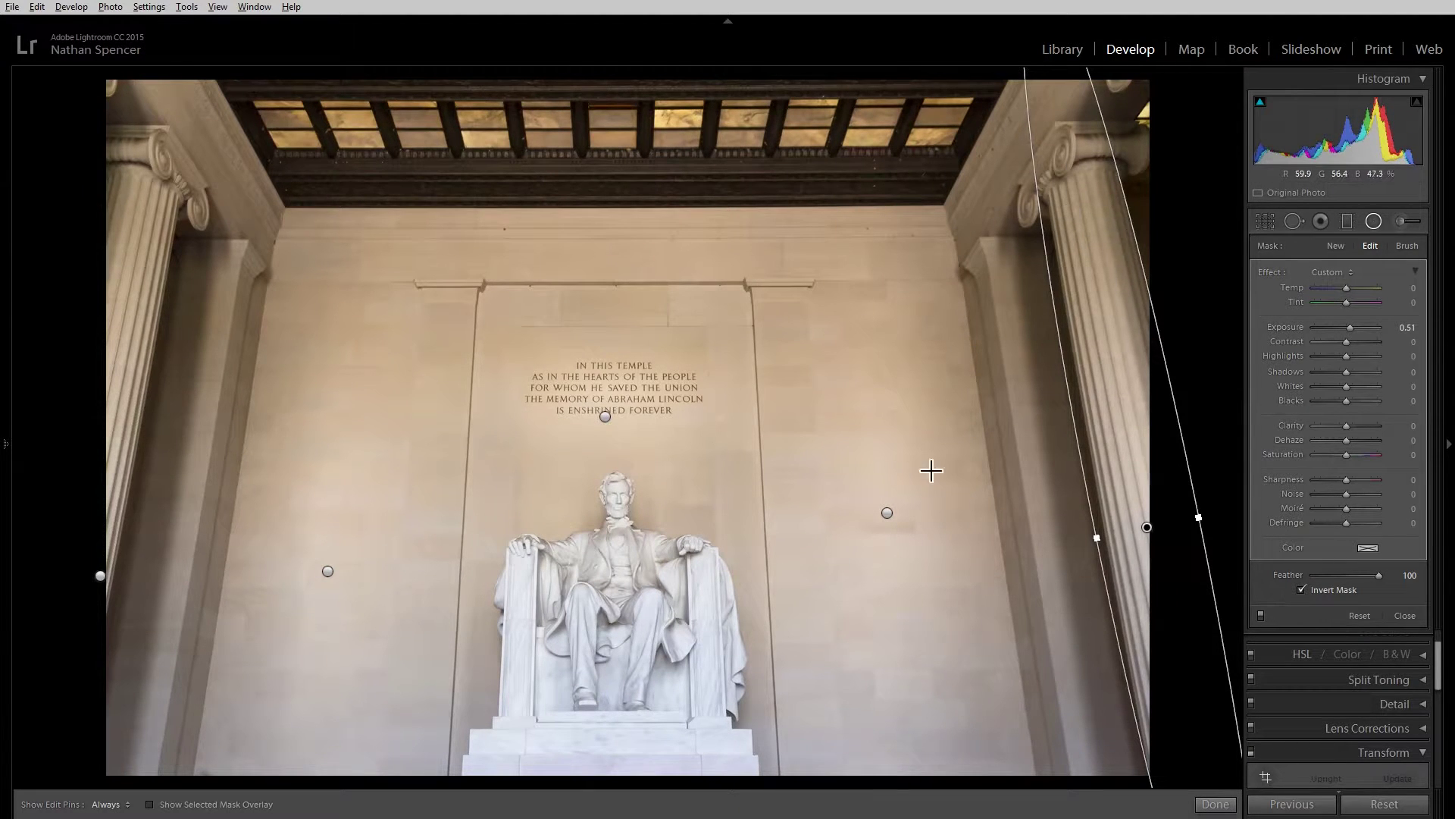
Step: Check the left wall's radial filter, nudge the left column's filter slightly outward, and turn the Transform corrections back on
left_click(328, 571)
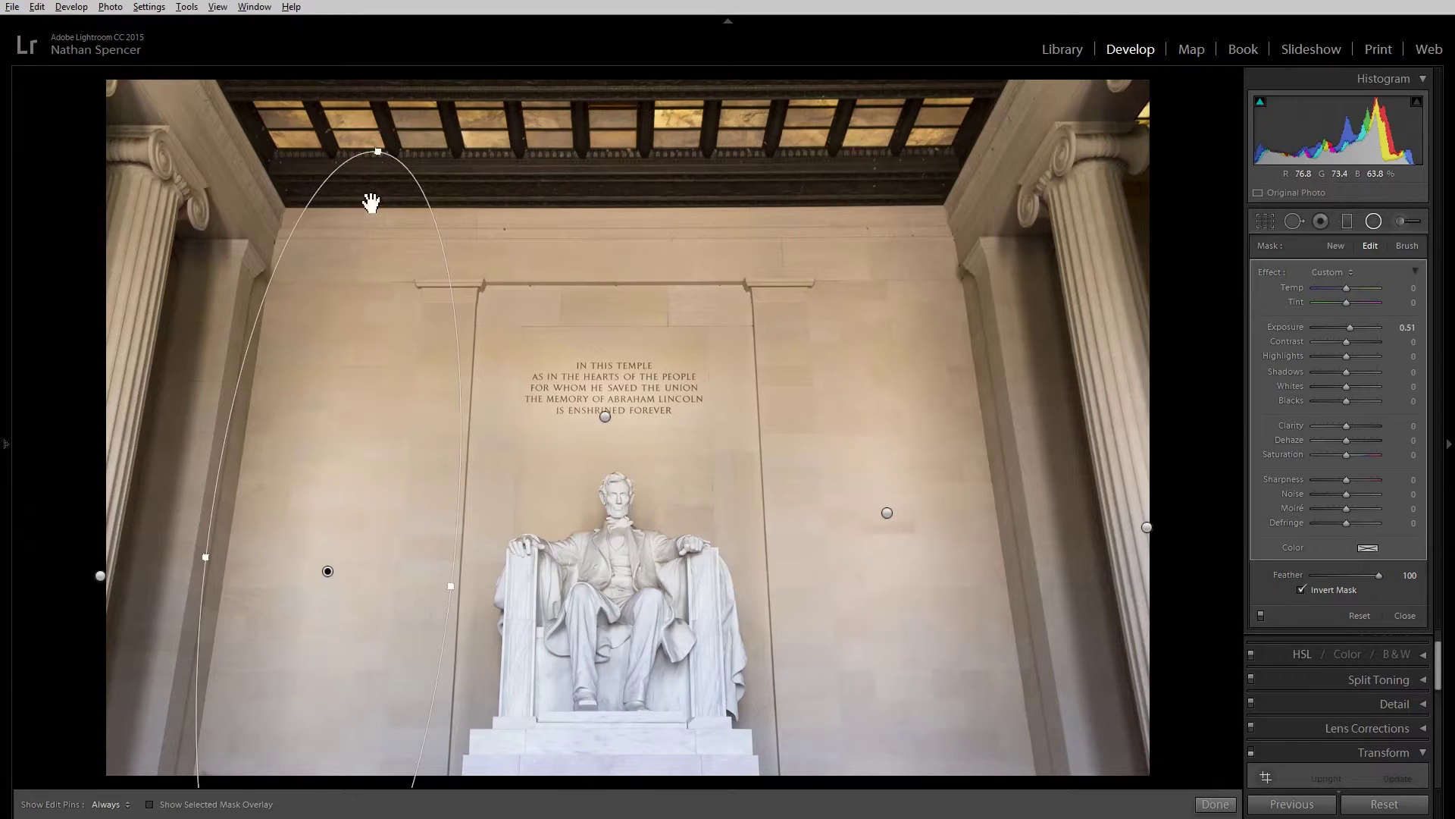
left_click(100, 575)
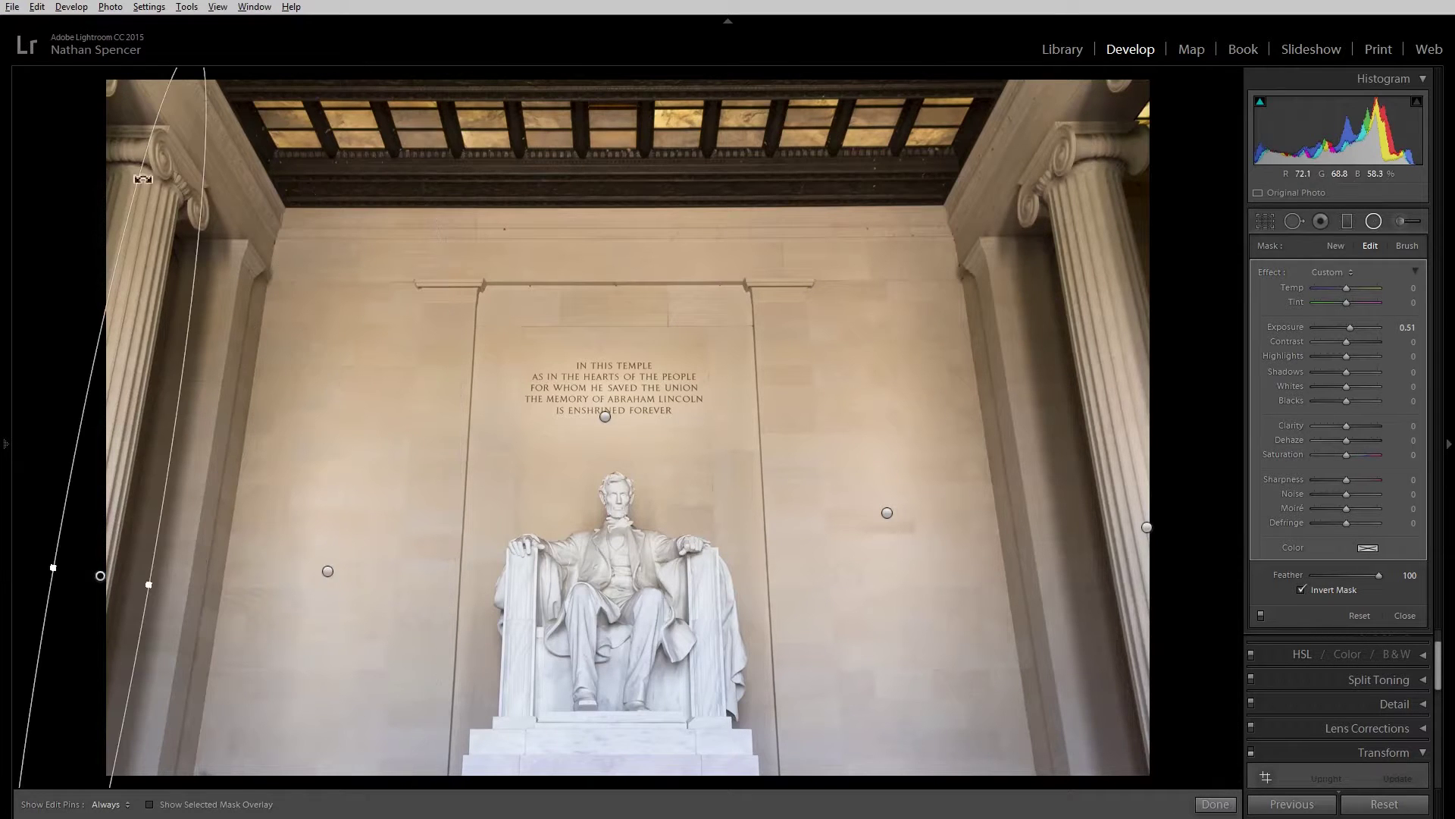
left_click_drag(130, 360, 117, 355)
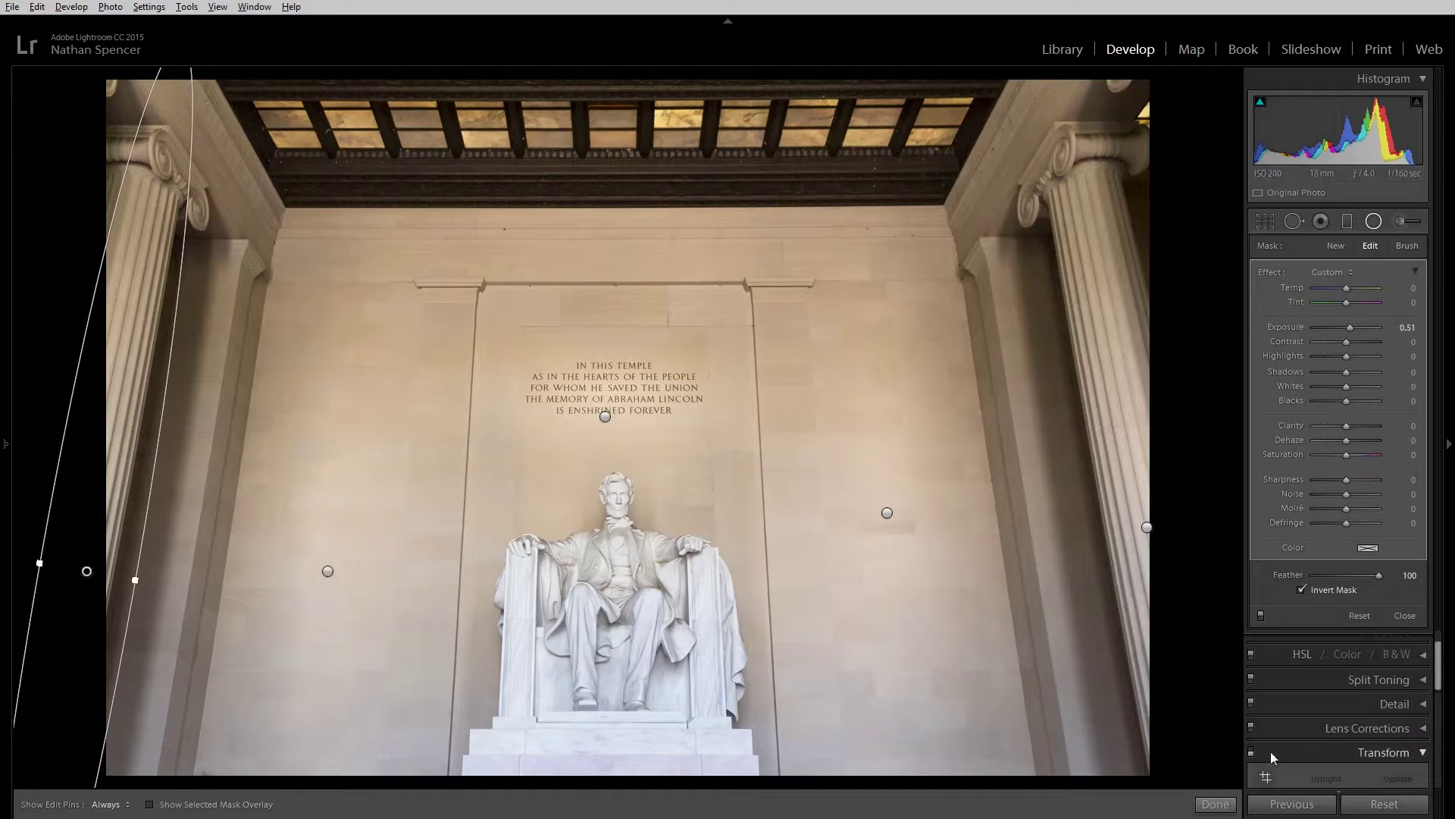
left_click(1251, 752)
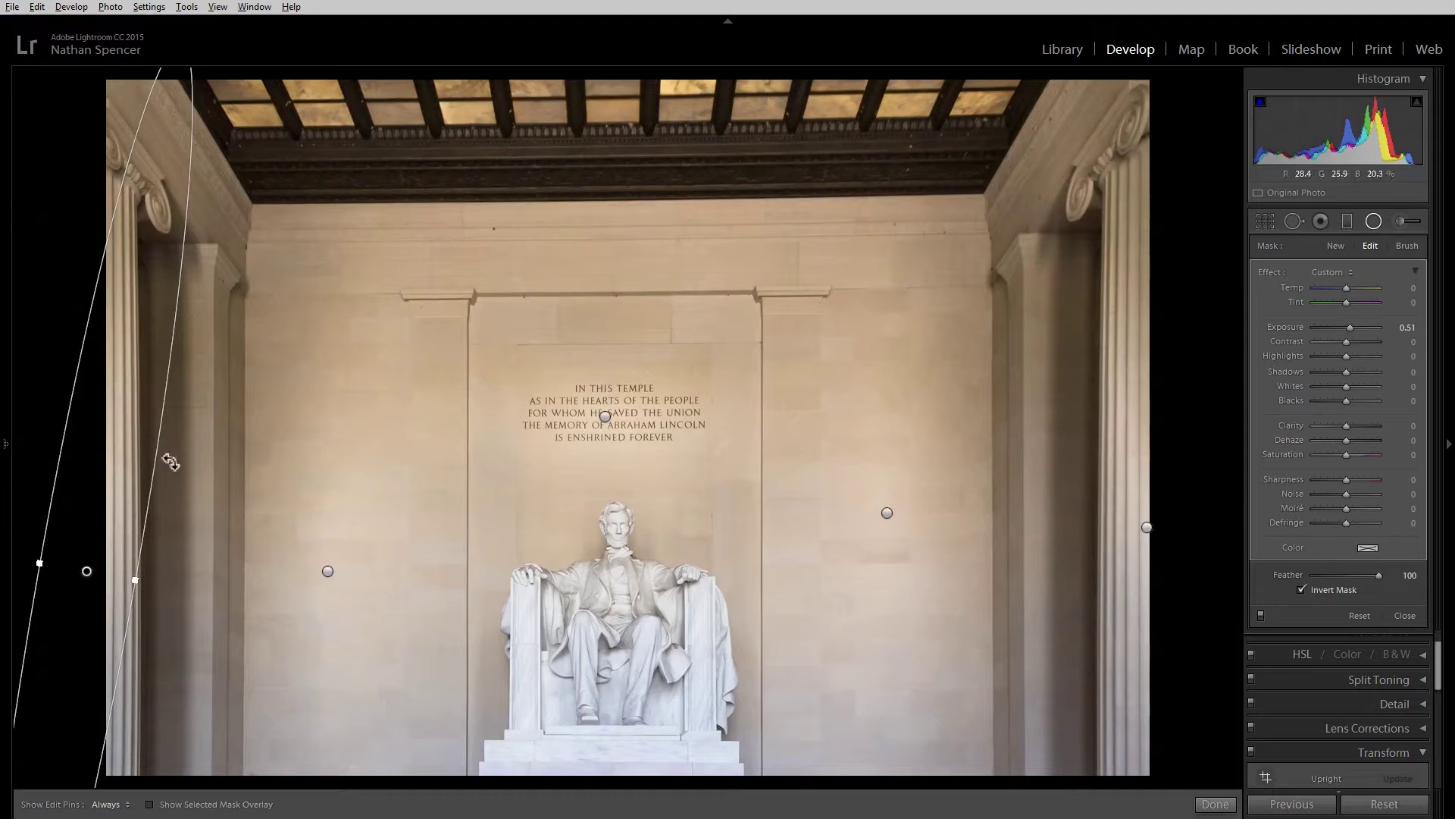
Step: Inspect the radial filters on both walls and the right column against the corrected photo, and check for Adjustment Brush edits
left_click(327, 571)
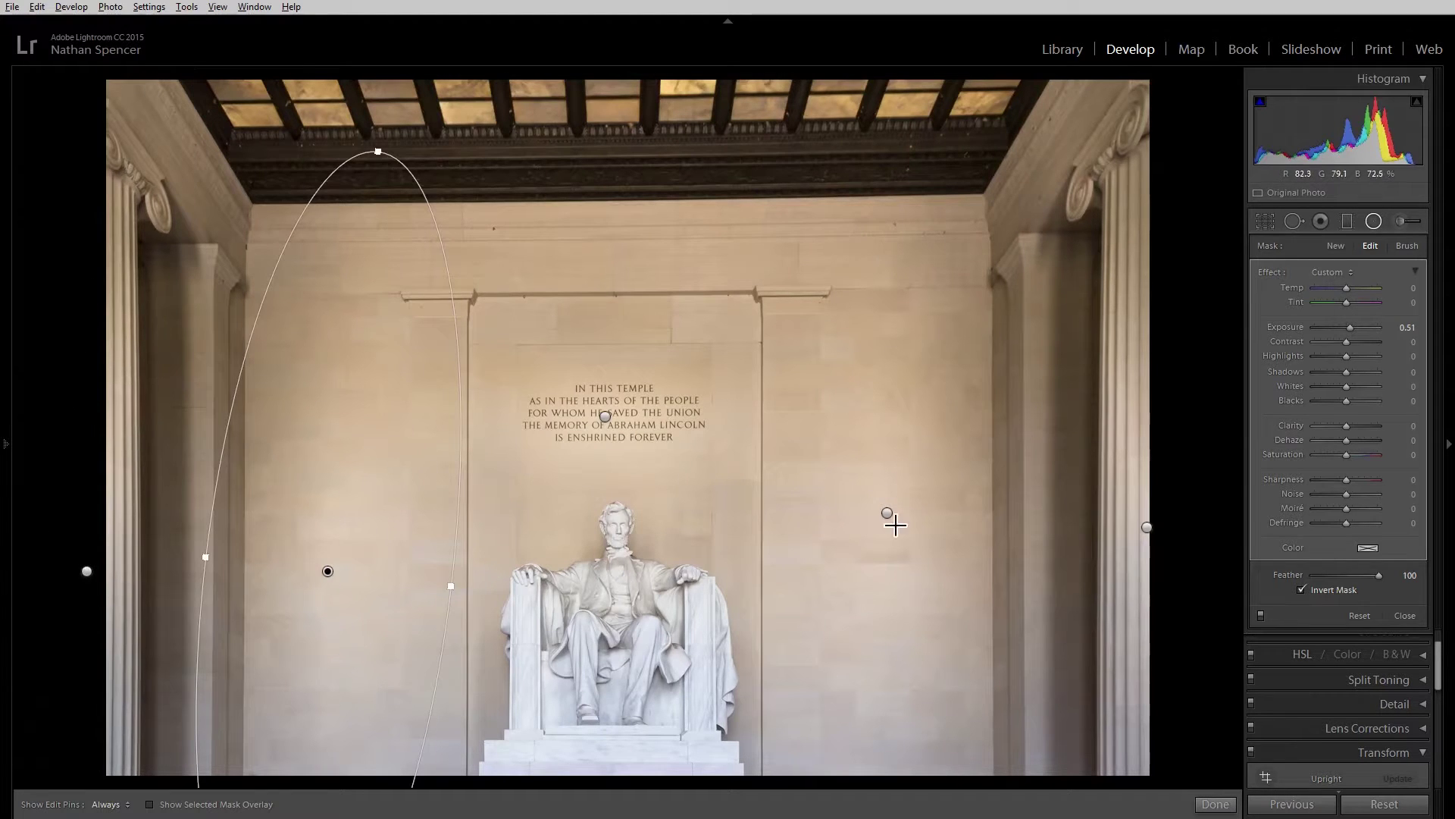
left_click(888, 514)
left_click(1147, 527)
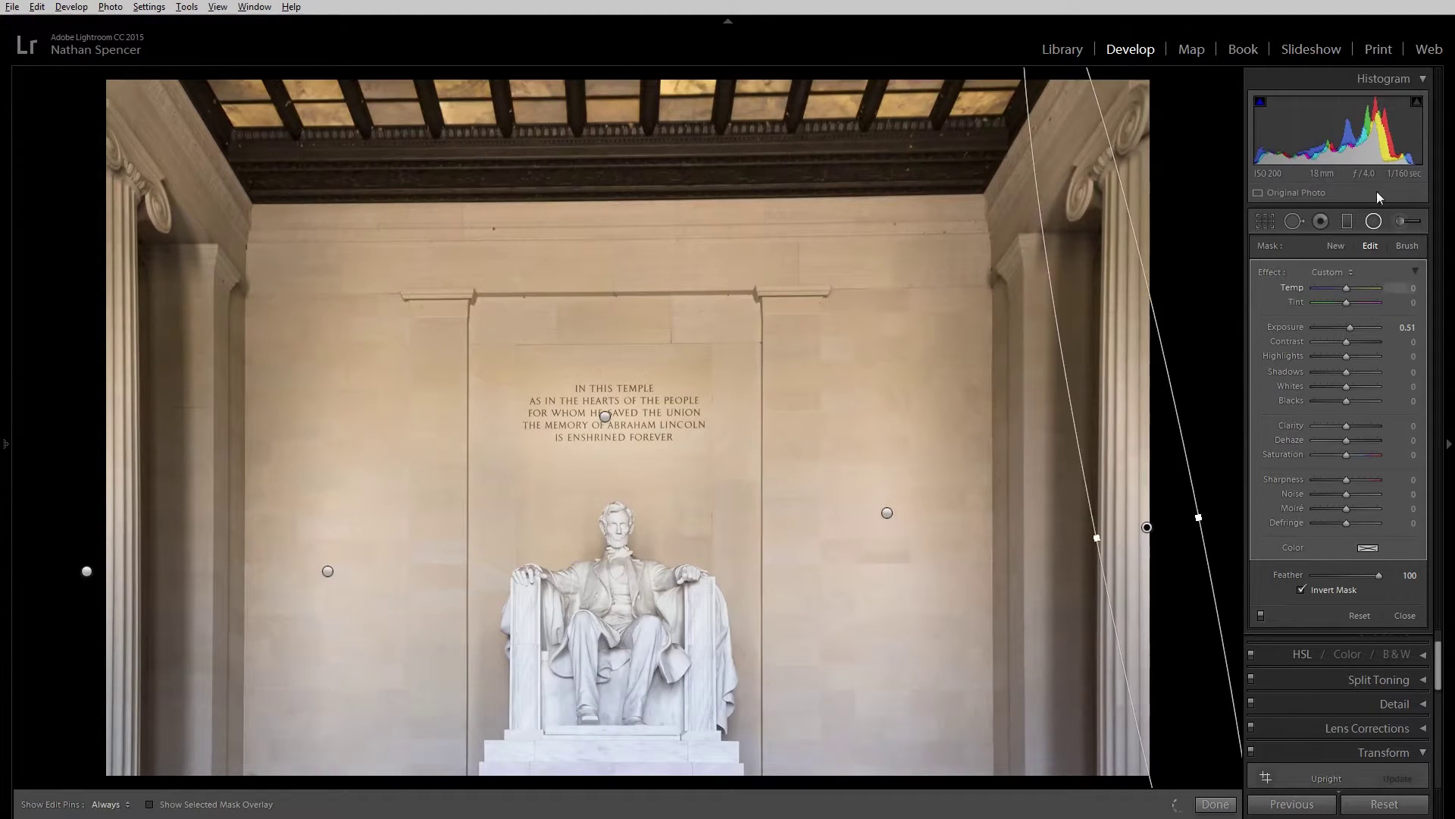
left_click(1403, 222)
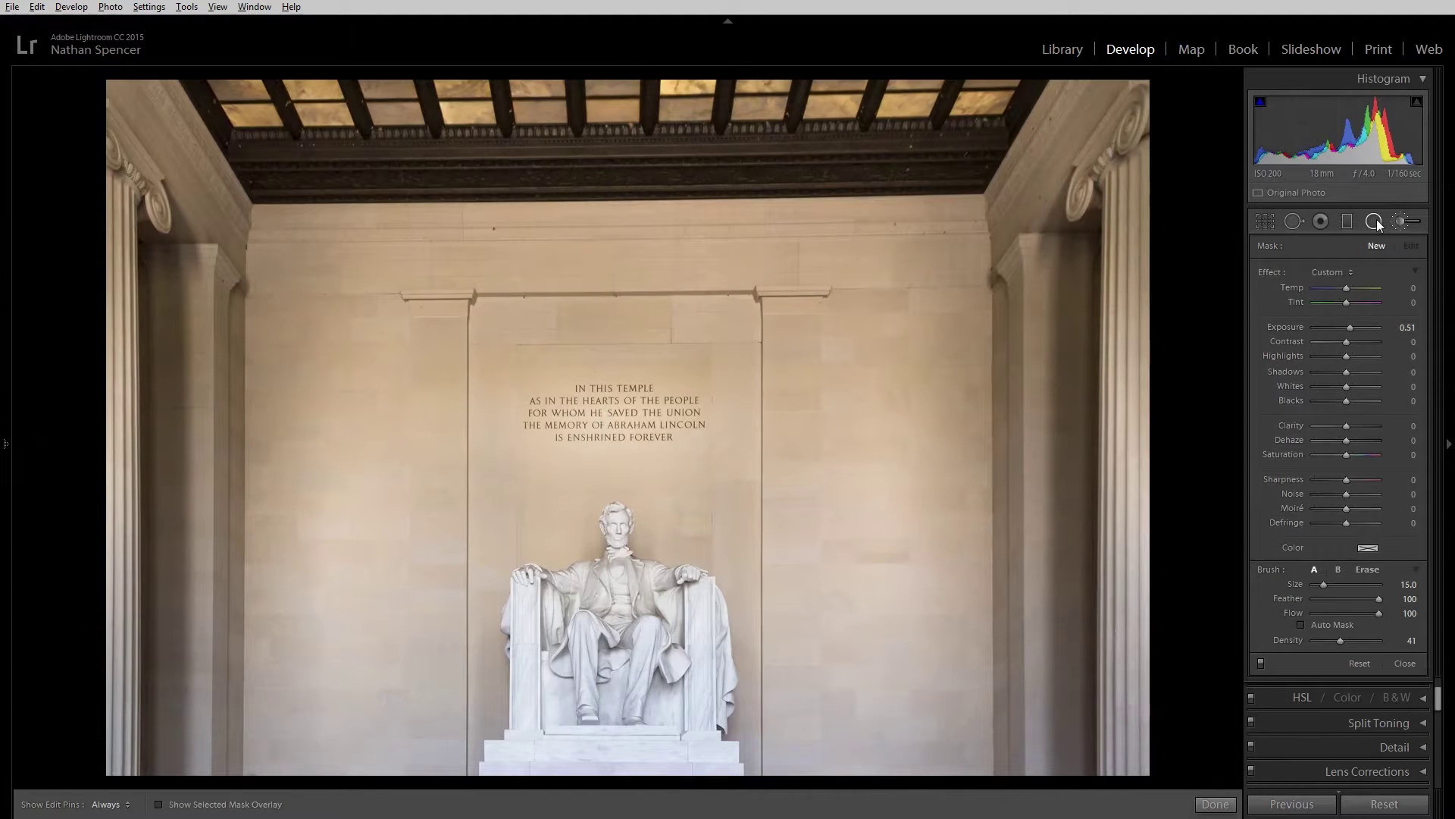
left_click(1376, 223)
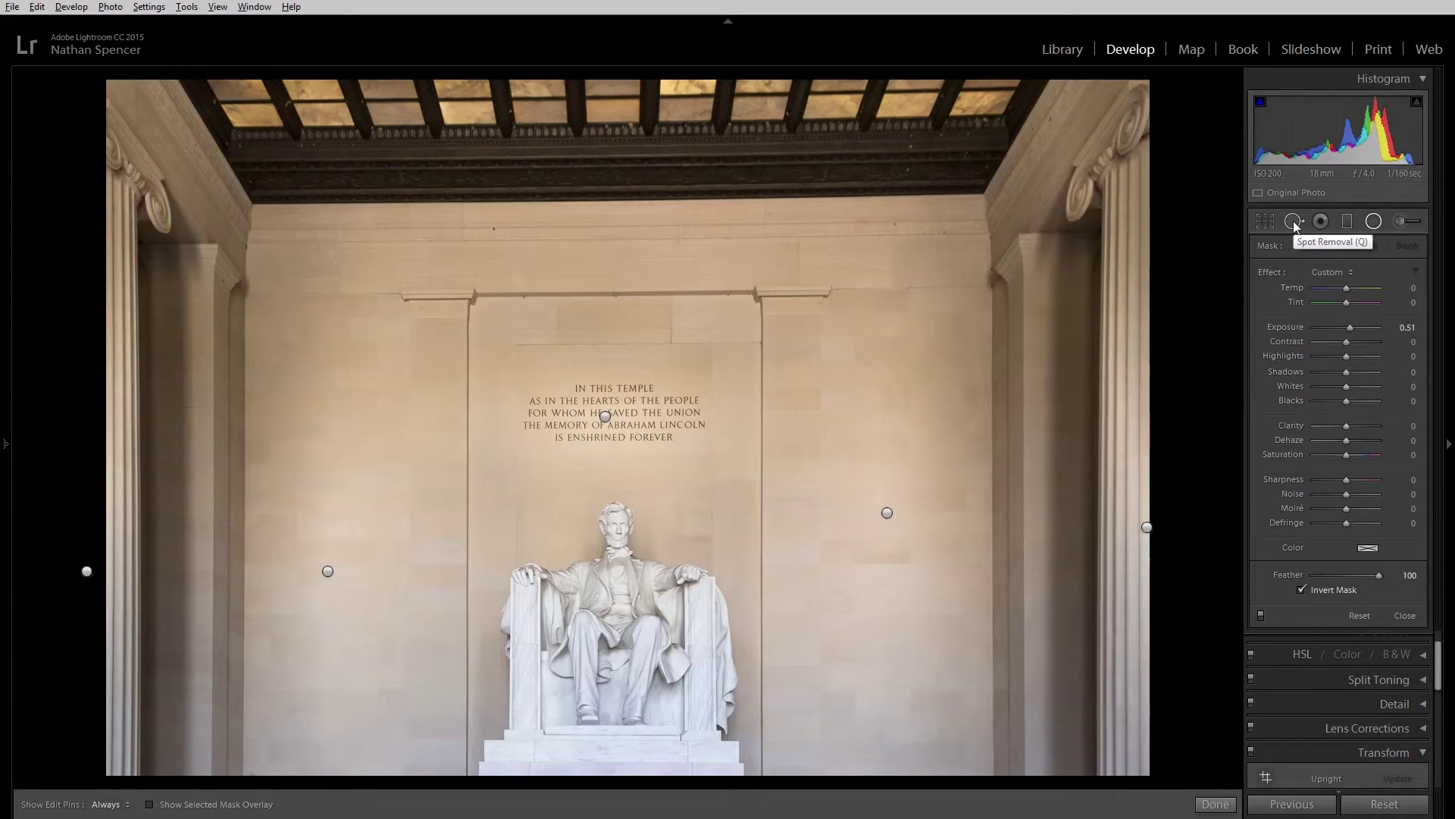
Step: Rotate and reposition the right and left columns' radial filters so they align with the straightened columns, and finish radial filter editing
left_click(1147, 529)
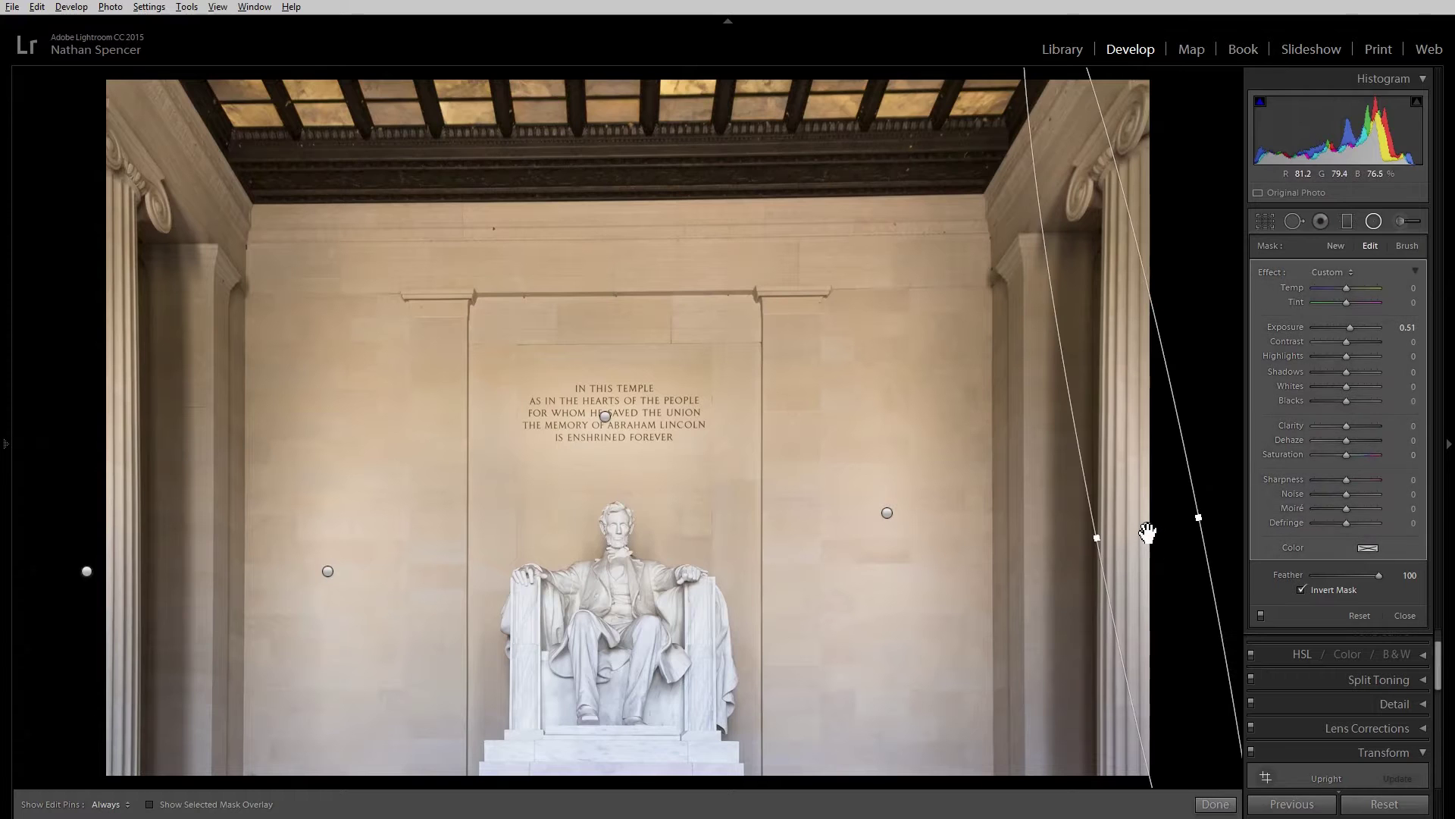
left_click_drag(1208, 520, 1215, 524)
mouse_move(1217, 530)
left_mouse_down()
mouse_move(1171, 536)
mouse_move(1208, 531)
left_mouse_up()
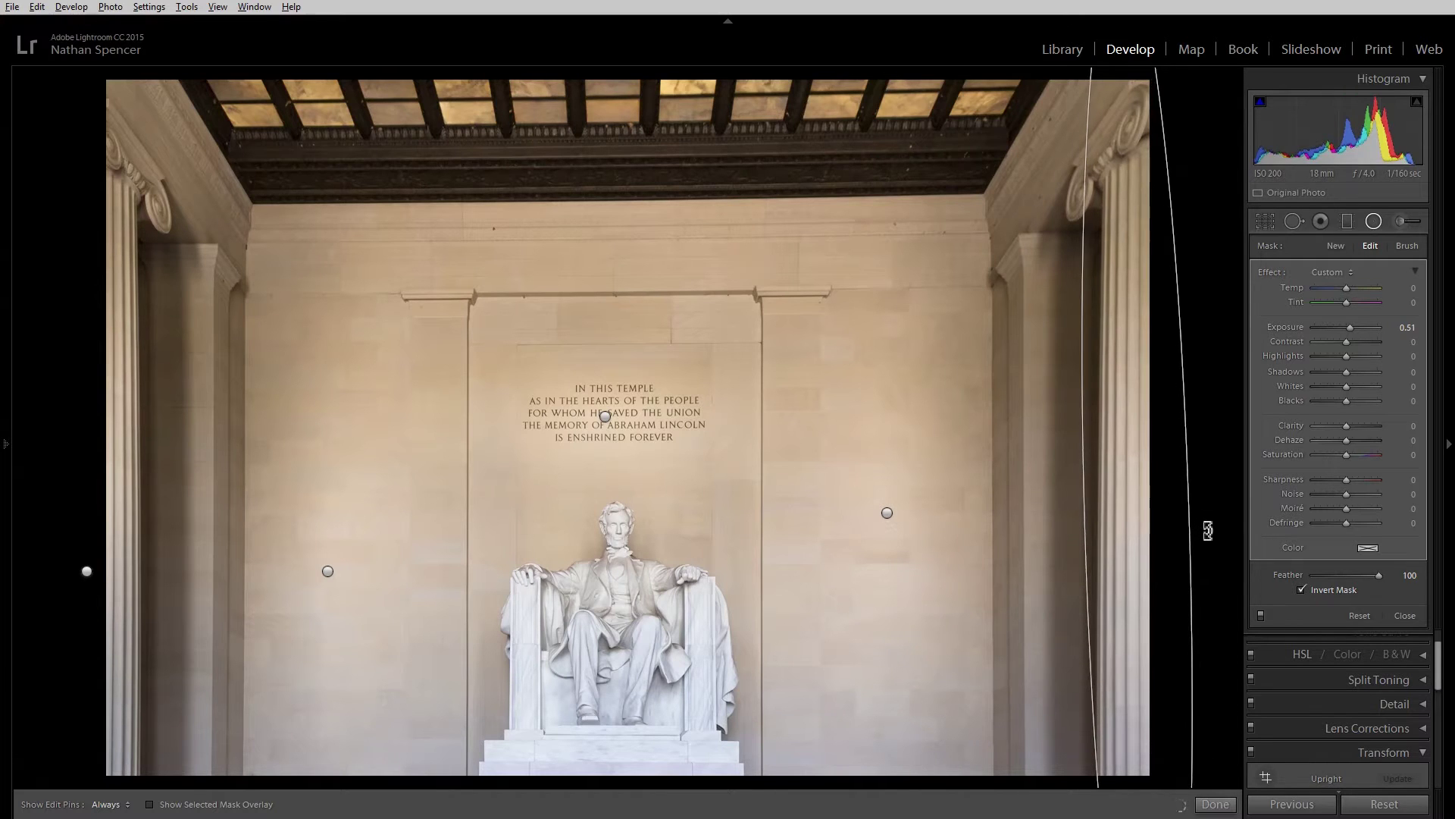
left_click(86, 571)
mouse_move(157, 589)
left_mouse_down()
mouse_move(155, 576)
mouse_move(101, 567)
mouse_move(181, 573)
left_mouse_up()
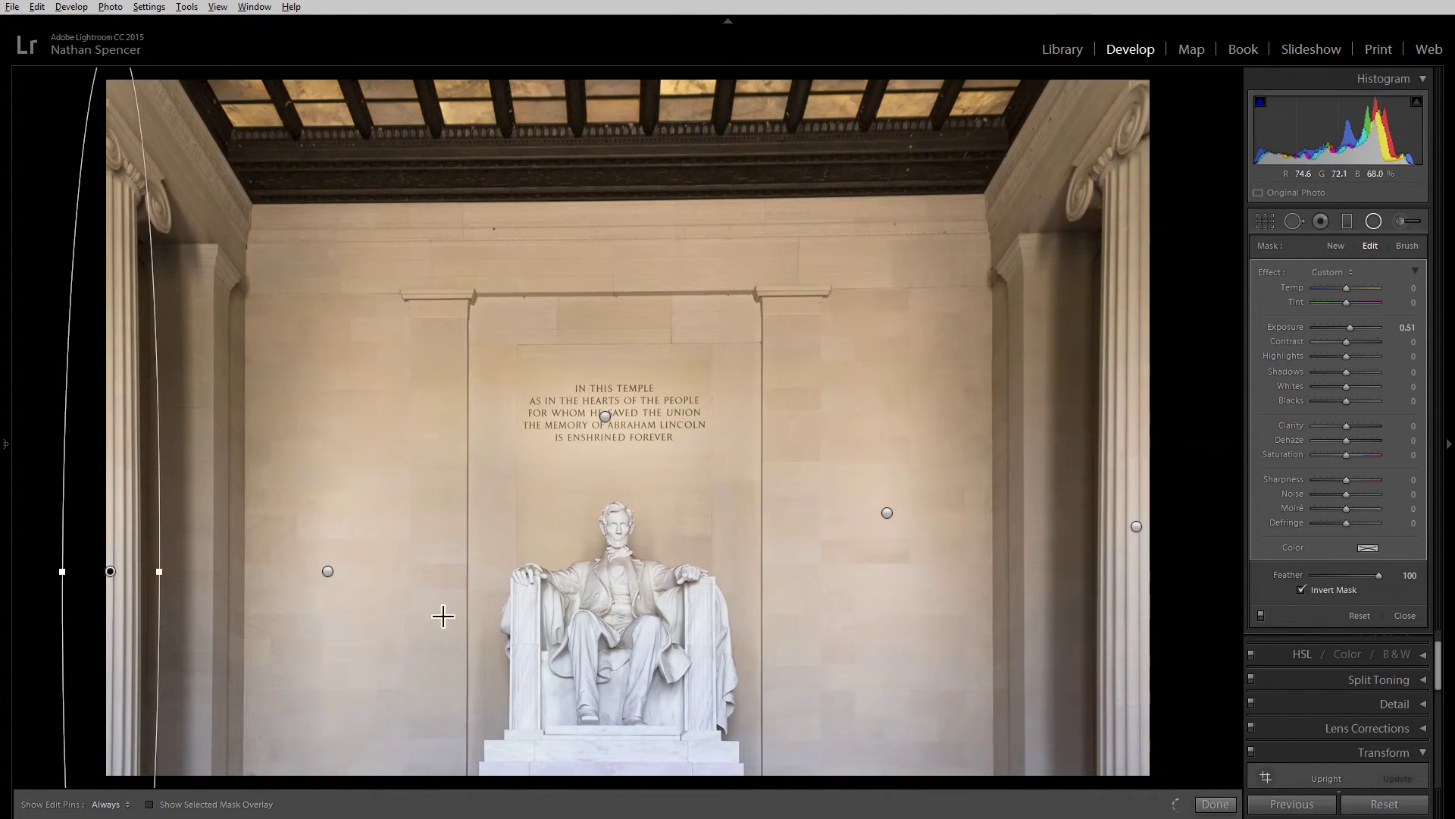
left_click(1214, 804)
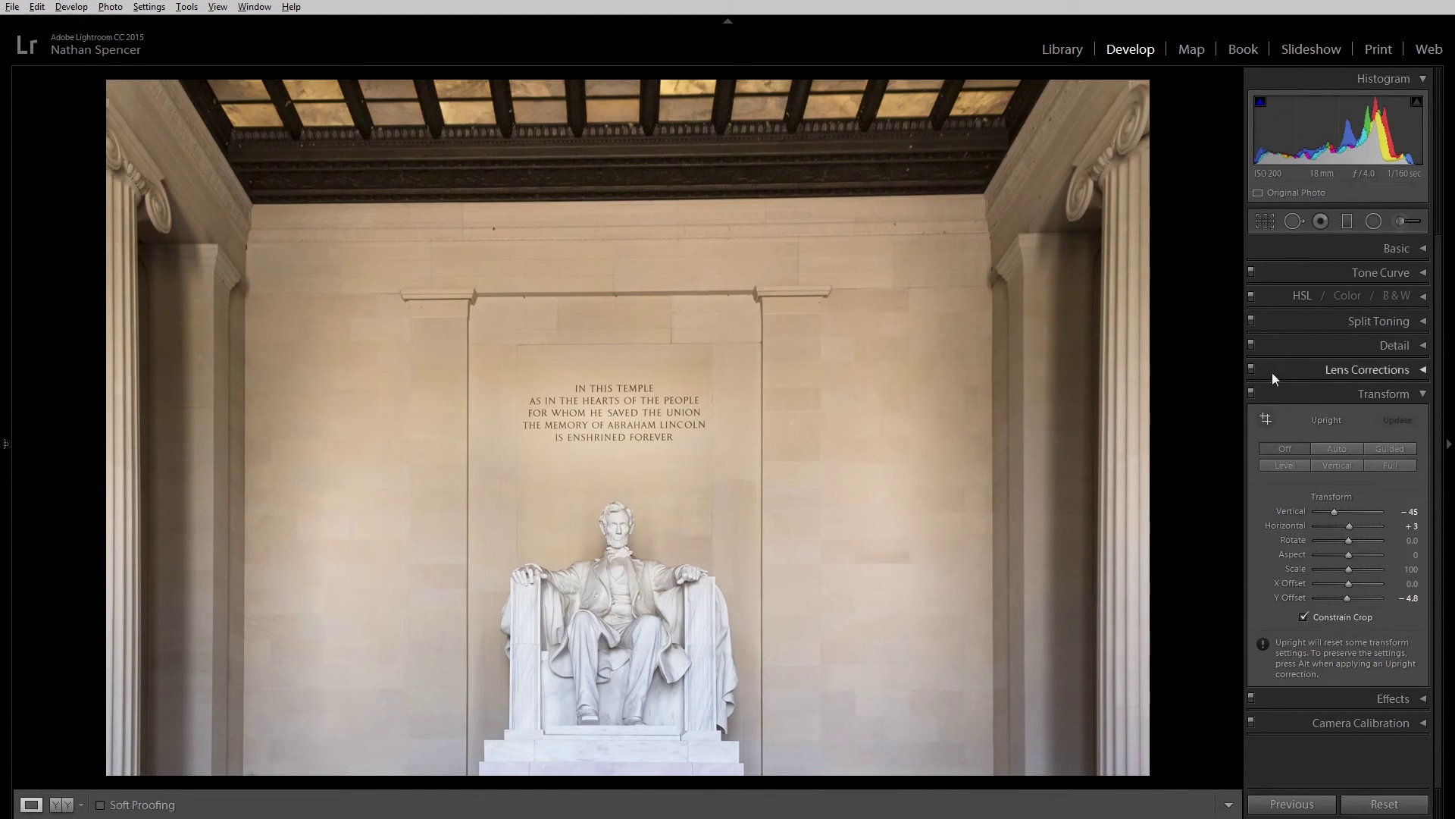
Step: Compare the photo with the Transform corrections off and on
left_click(1252, 394)
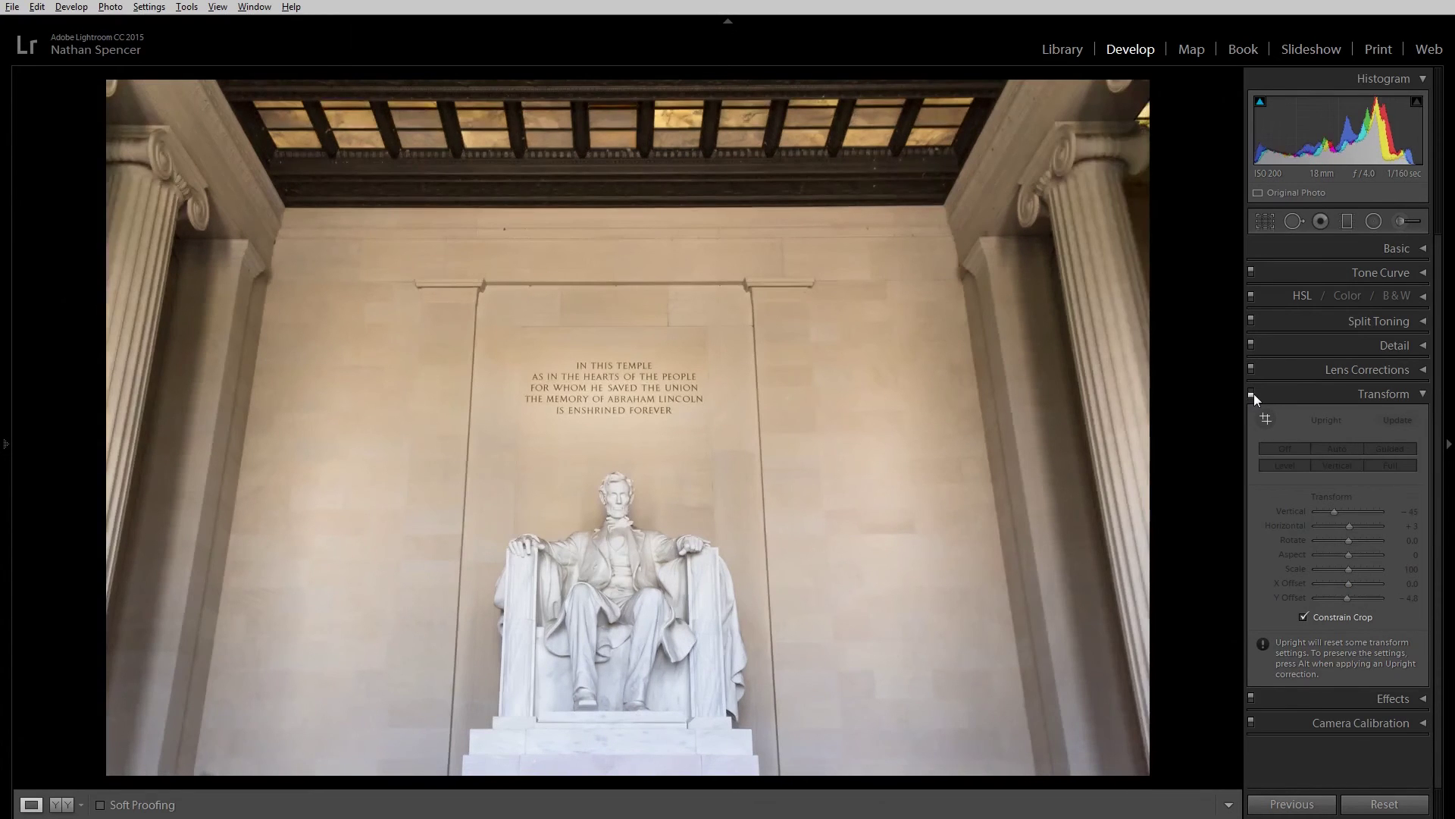
left_click(1252, 394)
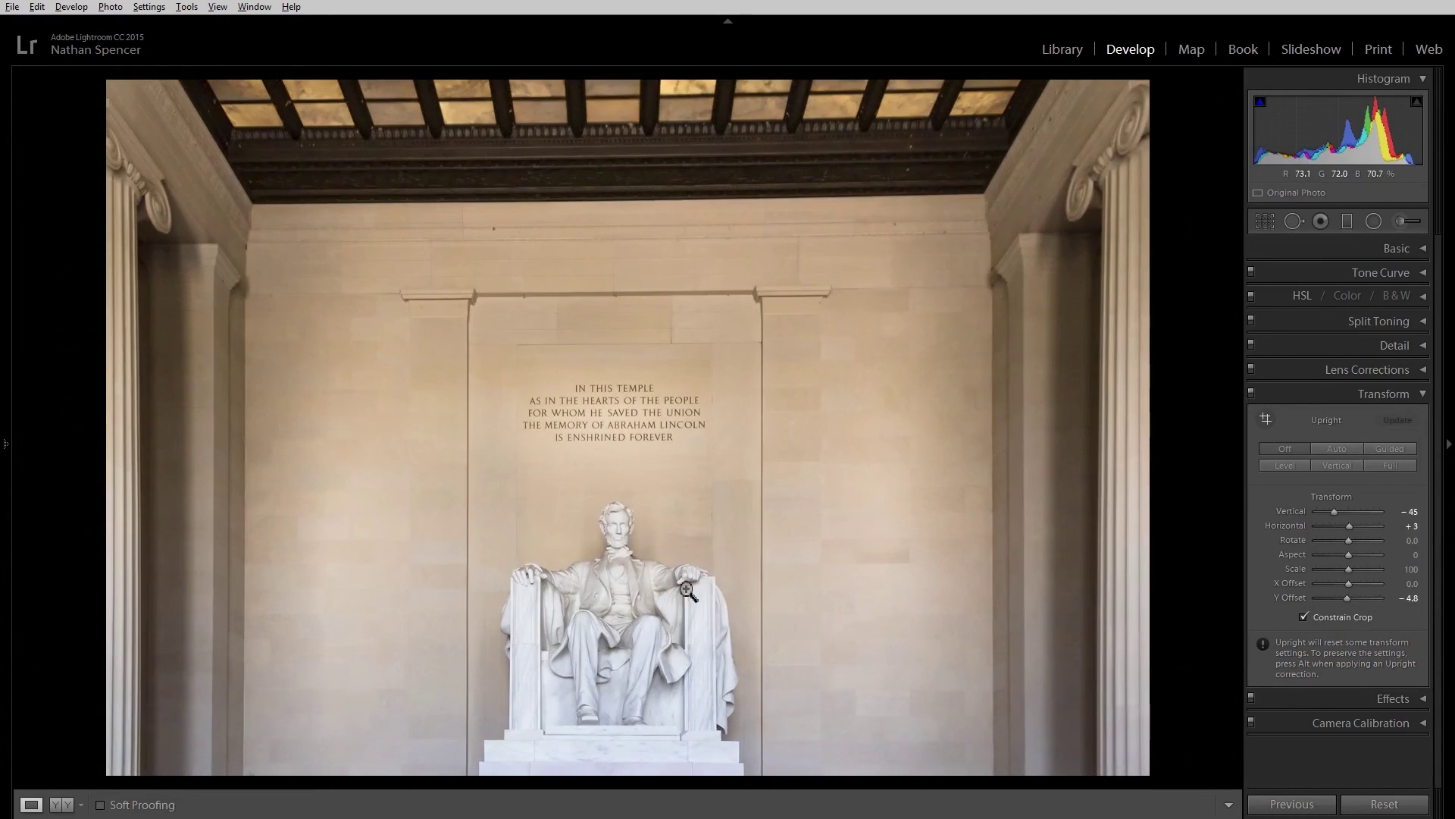